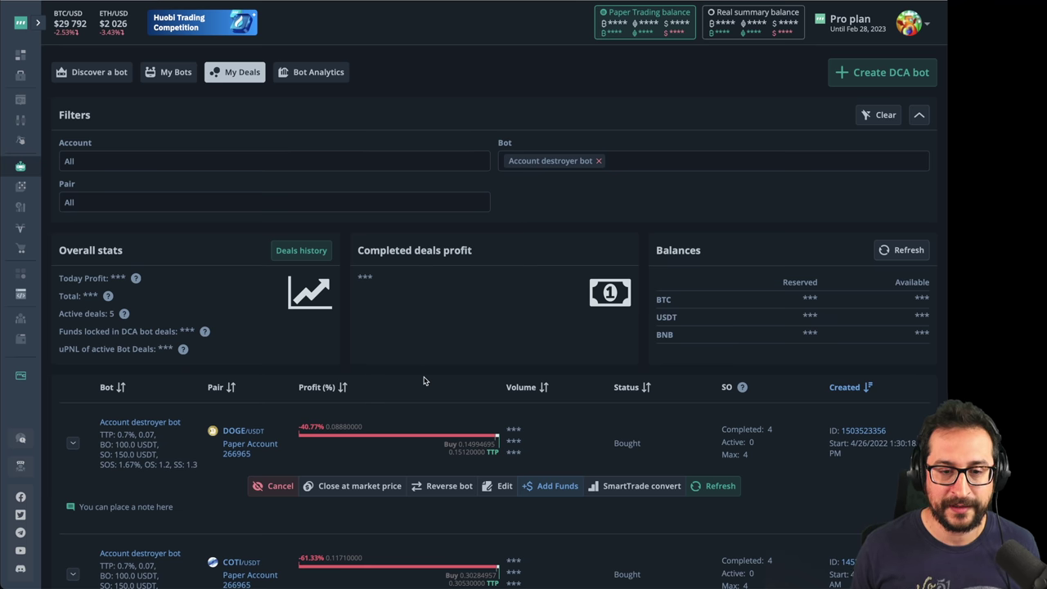
# - Sort the active deals by volume and open the settings of the Account destroyer bot
pyautogui.scroll(-1, 423, 378)
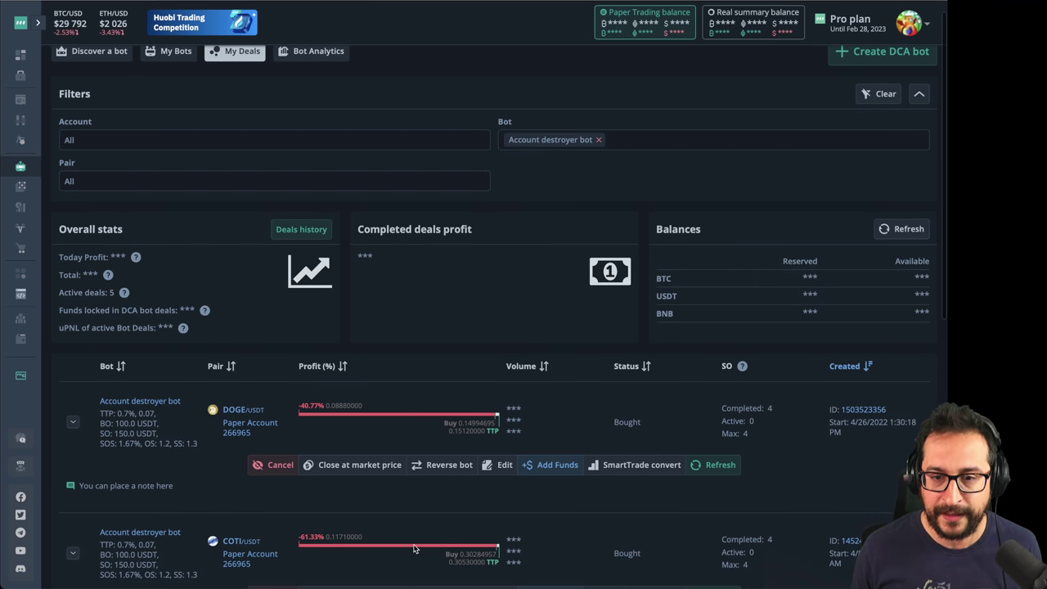
pyautogui.click(527, 370)
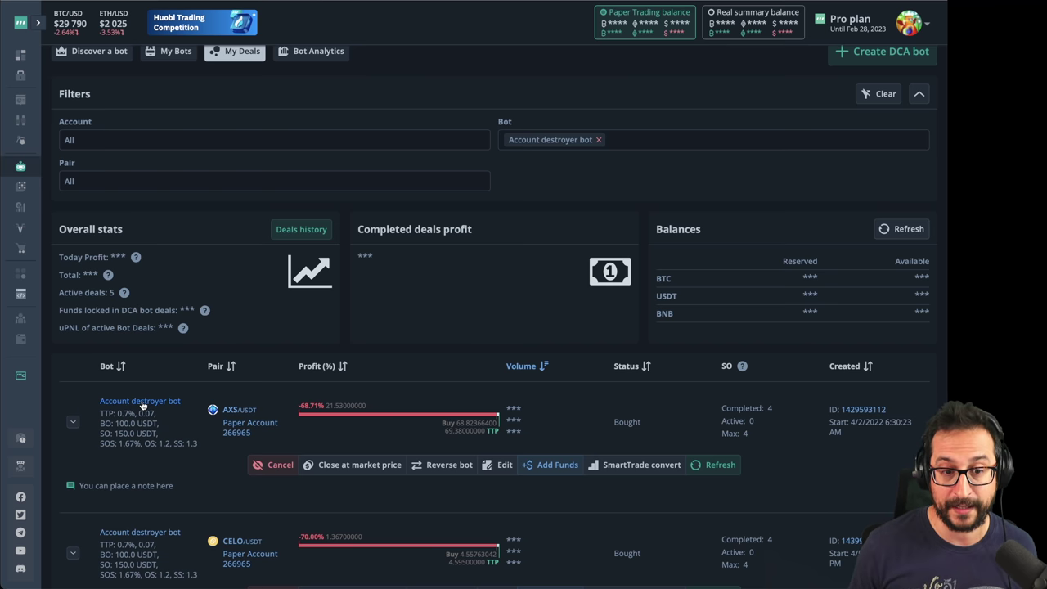
pyautogui.click(145, 400)
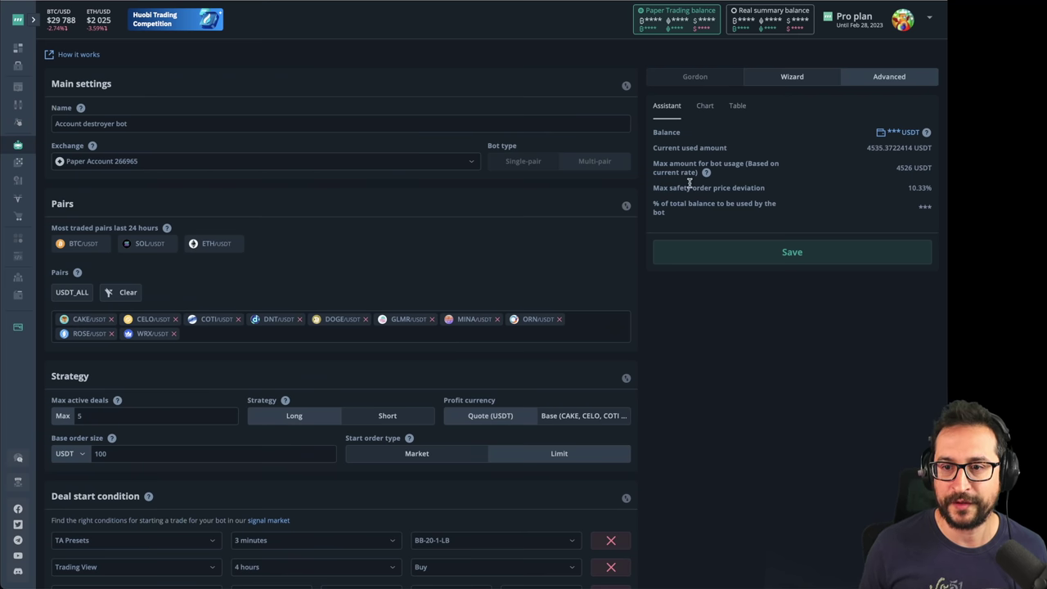
# - Examine the bot's maximum safety order price deviation and its strategy and deal start conditions
pyautogui.moveTo(654, 187); pyautogui.dragTo(941, 188)
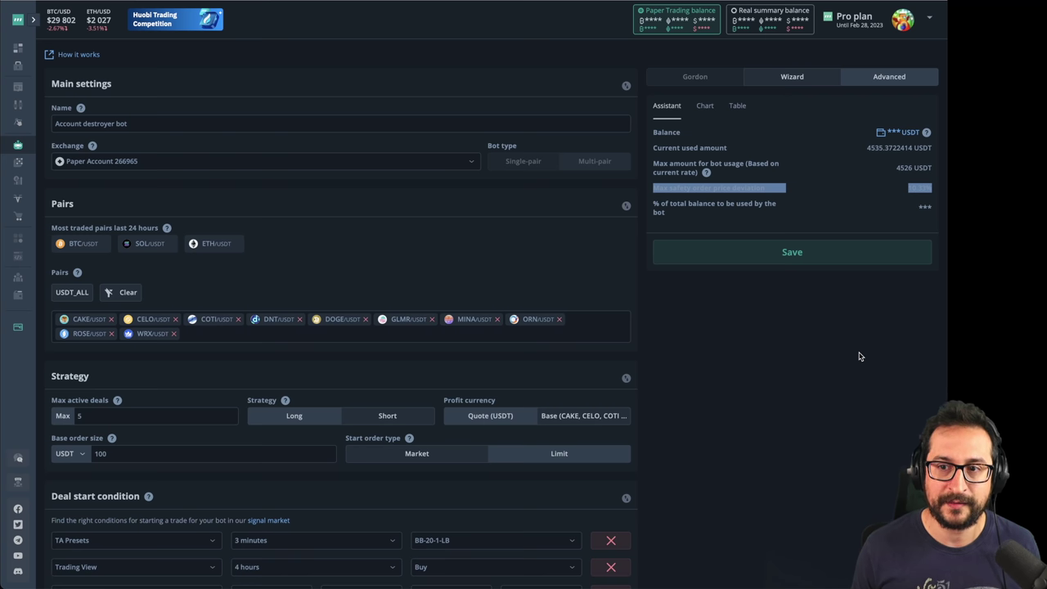
pyautogui.scroll(-5, 854, 364)
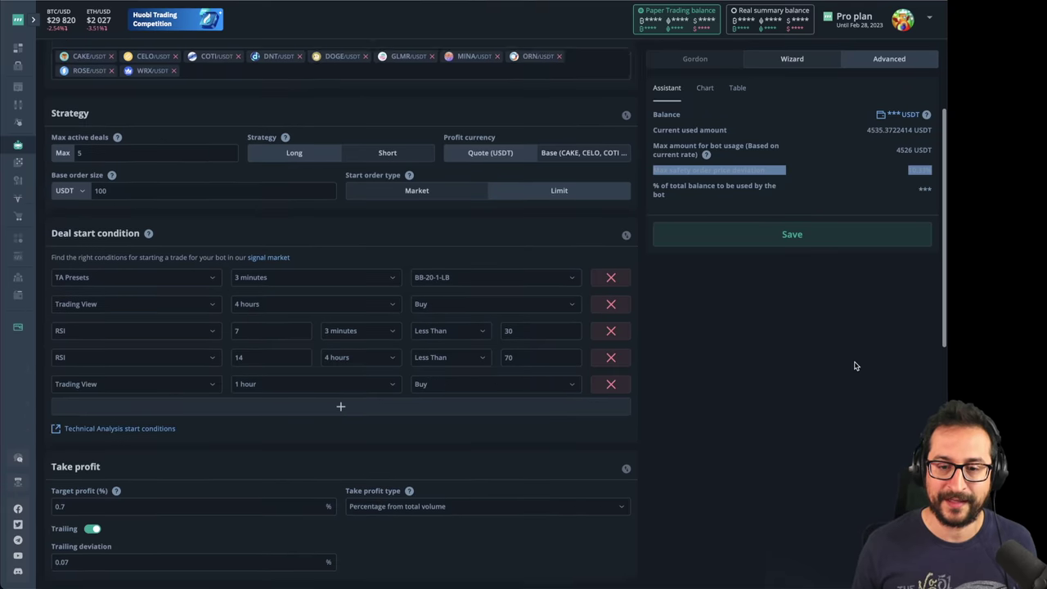
pyautogui.click(901, 162)
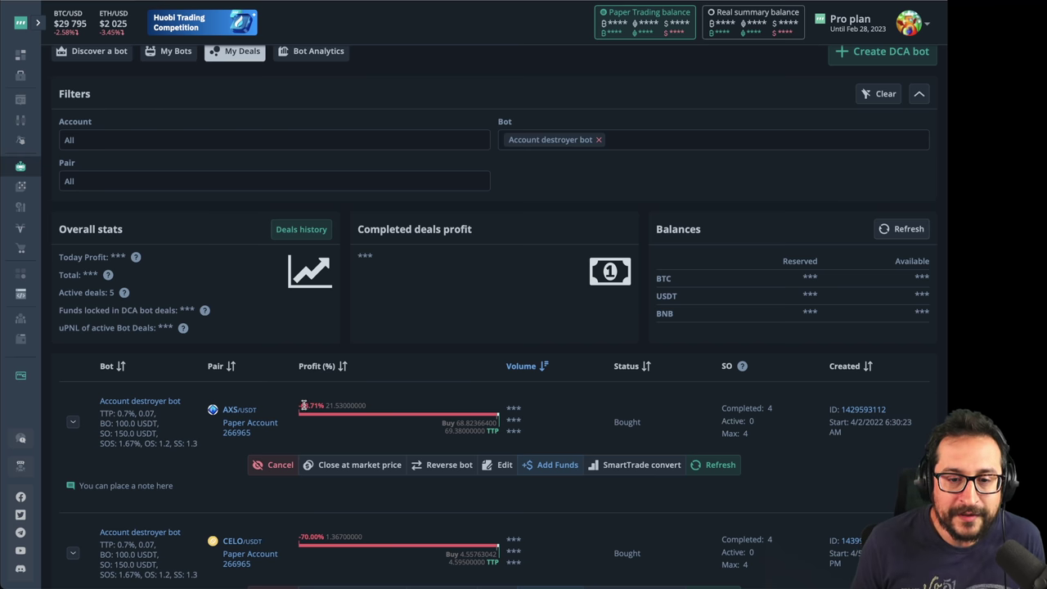
# - Review the profit percentages of the bot's active deals, focusing on the AXS/USDT deal
pyautogui.moveTo(302, 405); pyautogui.dragTo(322, 405)
pyautogui.scroll(-4, 381, 461)
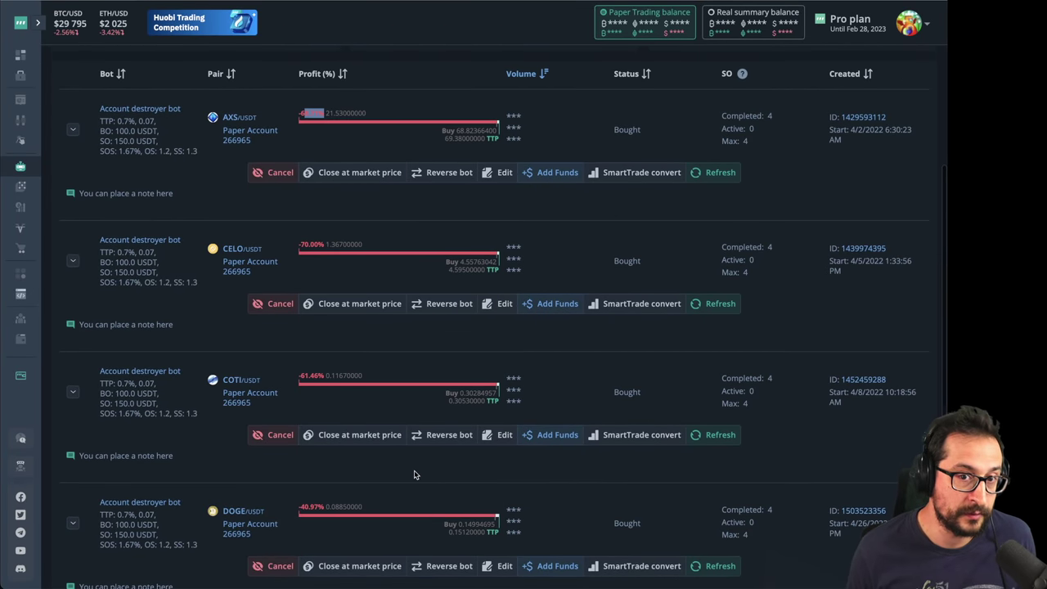
pyautogui.click(540, 225)
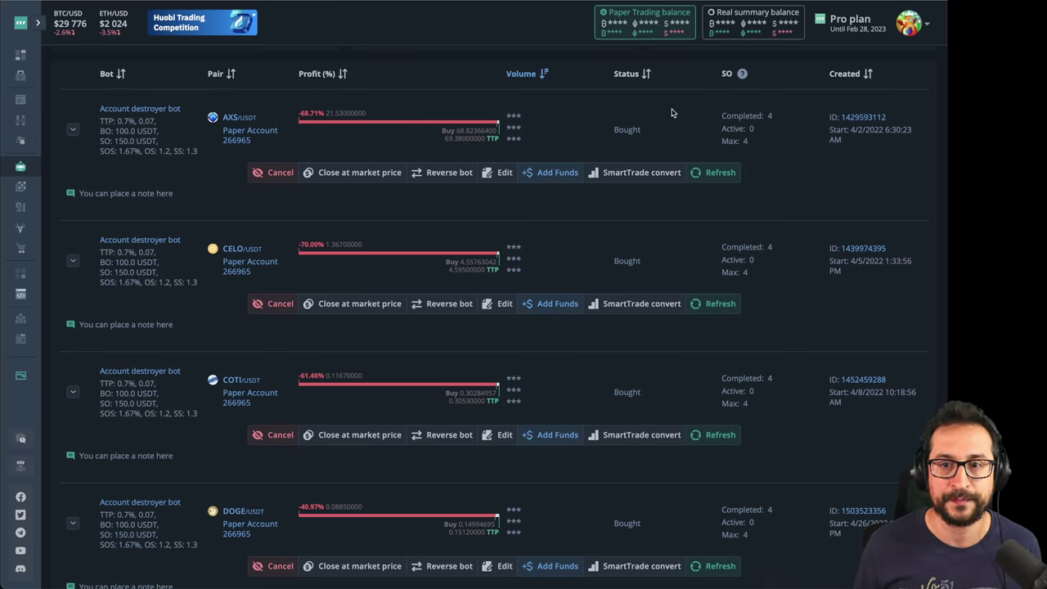
pyautogui.scroll(1, 392, 216)
pyautogui.tripleClick(362, 211)
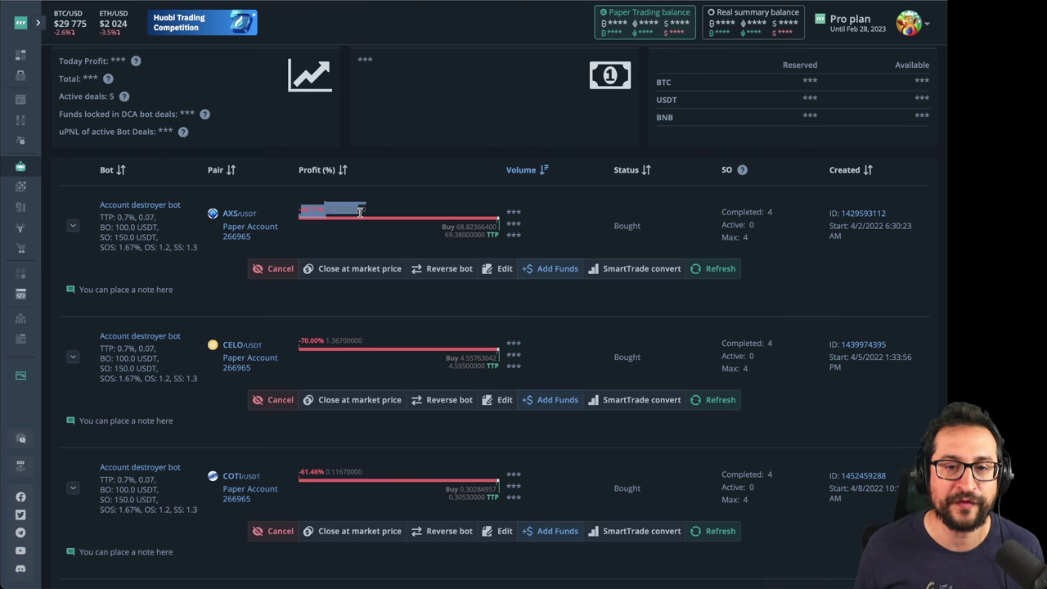
pyautogui.click(360, 211)
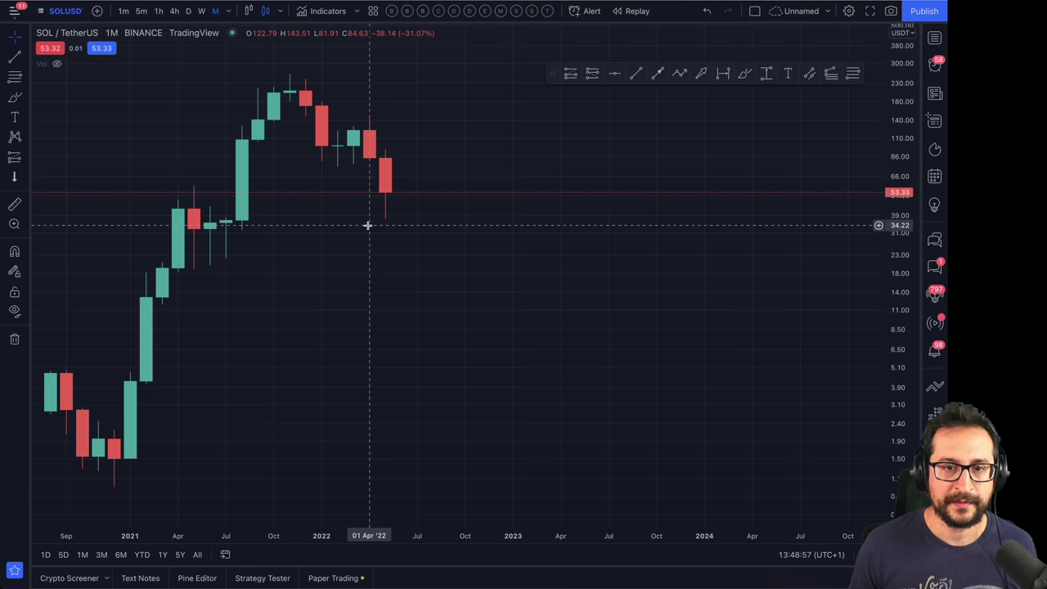
# - Switch to TradingView and measure the price change from June 2021 to June 2022 on the monthly SOL and DOGE charts
pyautogui.moveTo(330, 336); pyautogui.dragTo(398, 330)
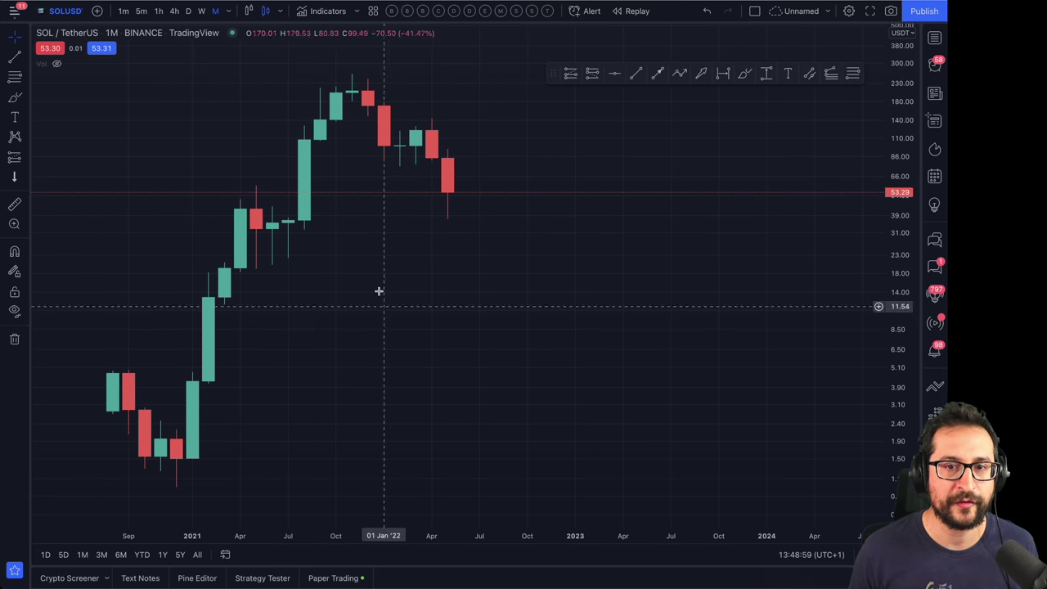
pyautogui.keyDown('shift'); pyautogui.click(268, 227); pyautogui.keyUp('shift')
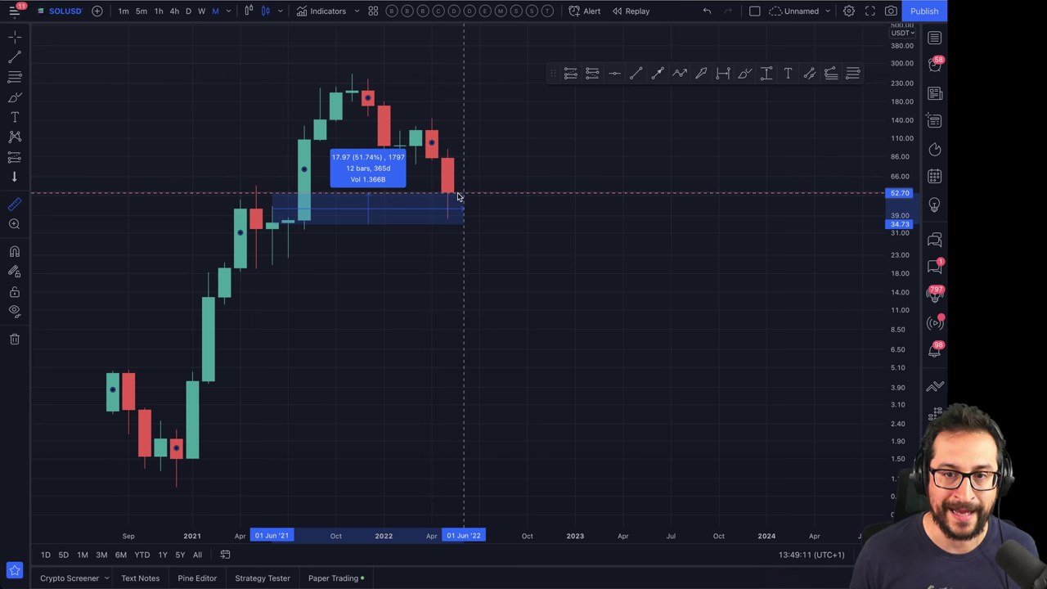
pyautogui.click(457, 193)
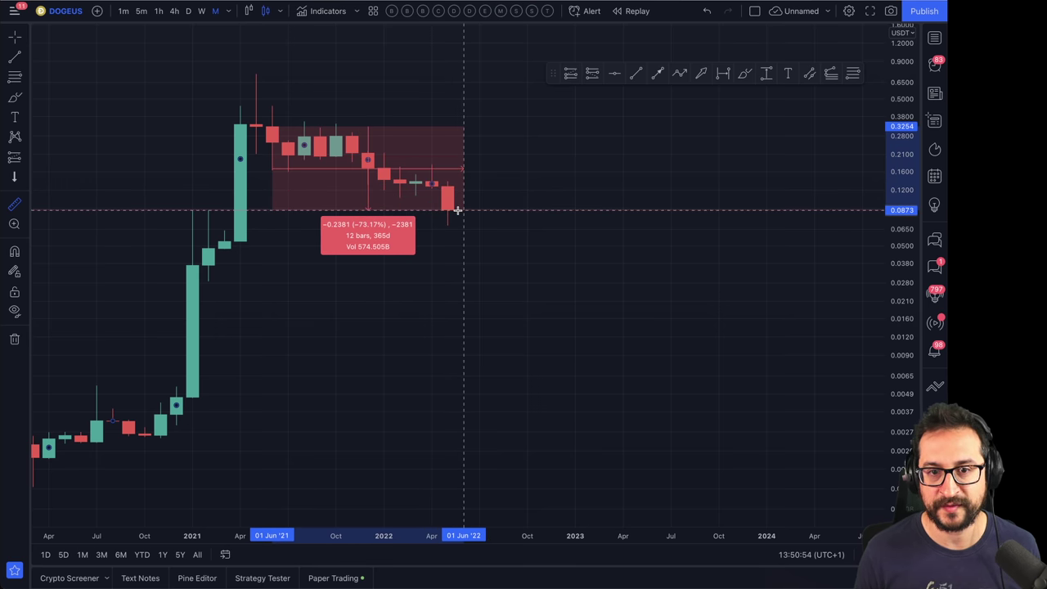
pyautogui.click(457, 210)
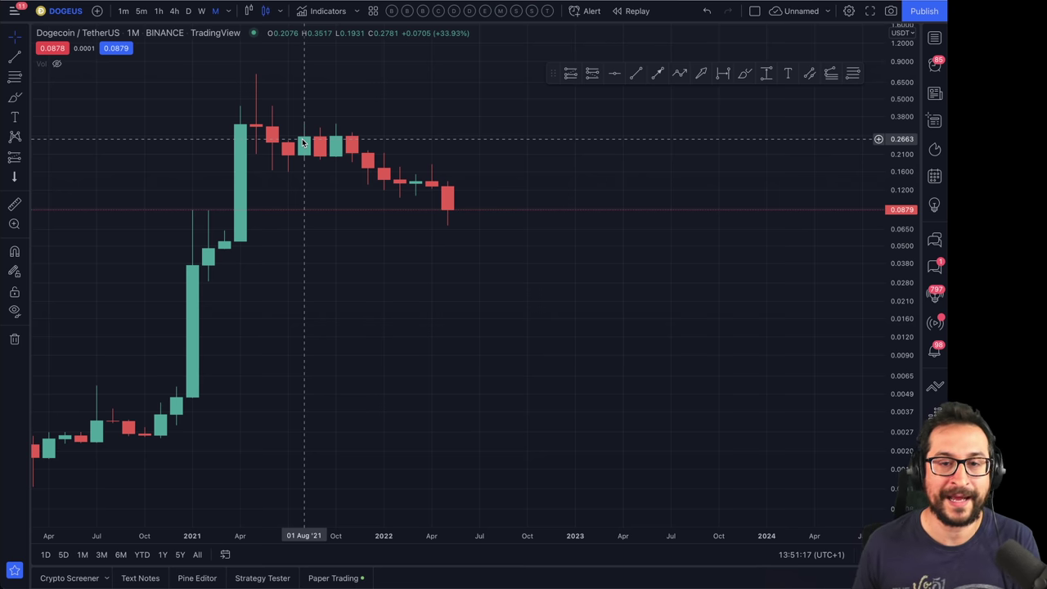
# - Switch back to 3Commas and convert the AXS/USDT deal to a SmartTrade, acknowledging the conversion notice
pyautogui.moveTo(109, 2)
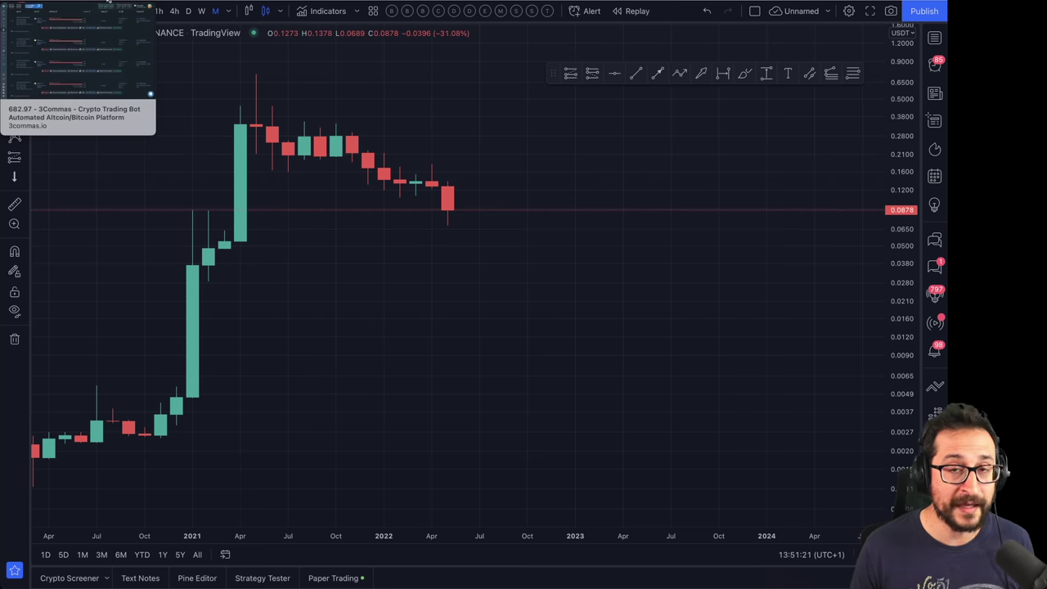
pyautogui.click(109, 1)
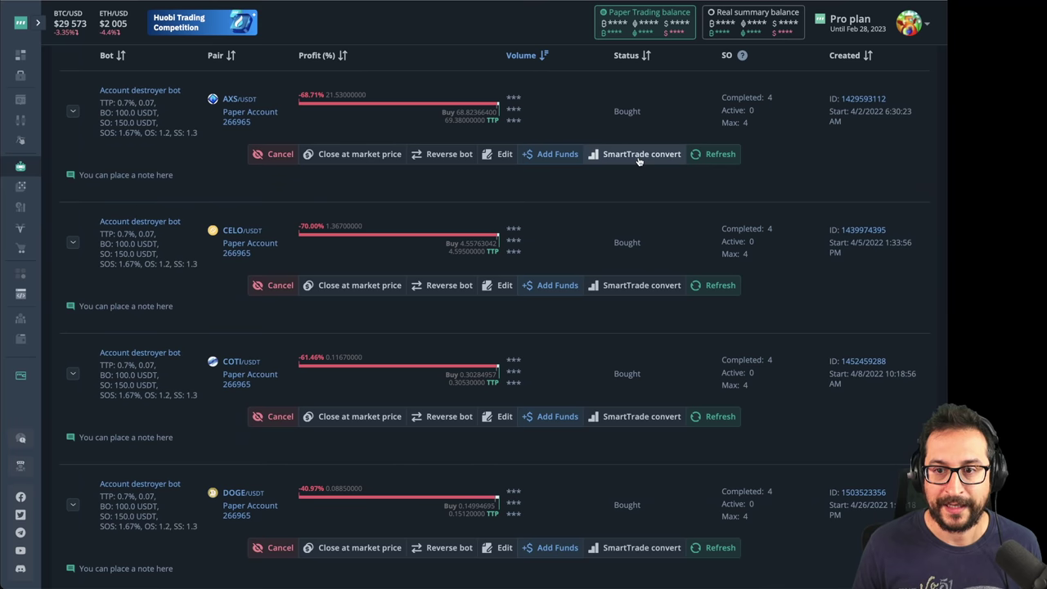
pyautogui.click(653, 156)
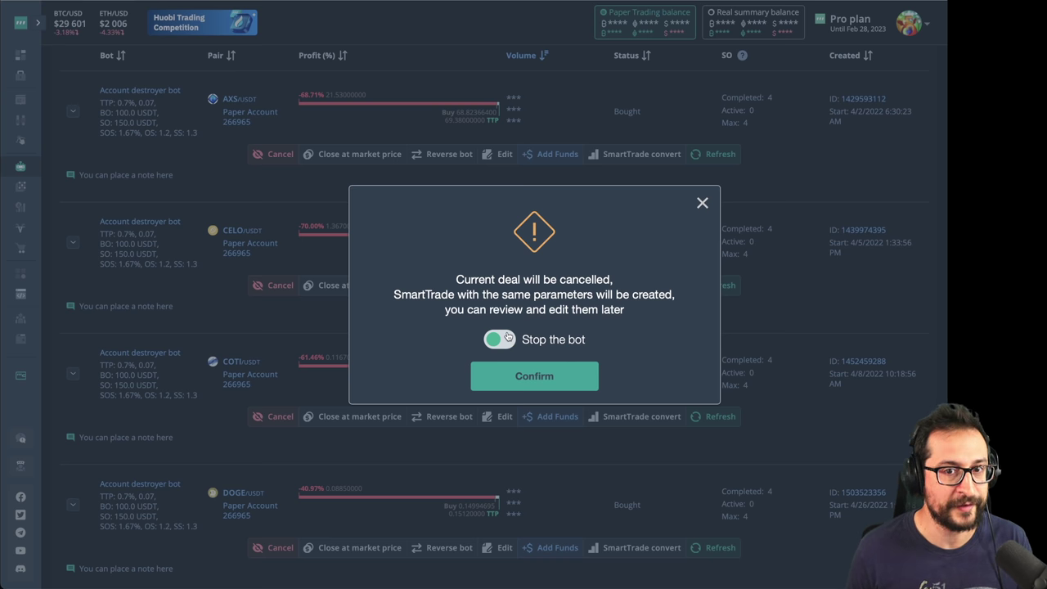
pyautogui.click(537, 377)
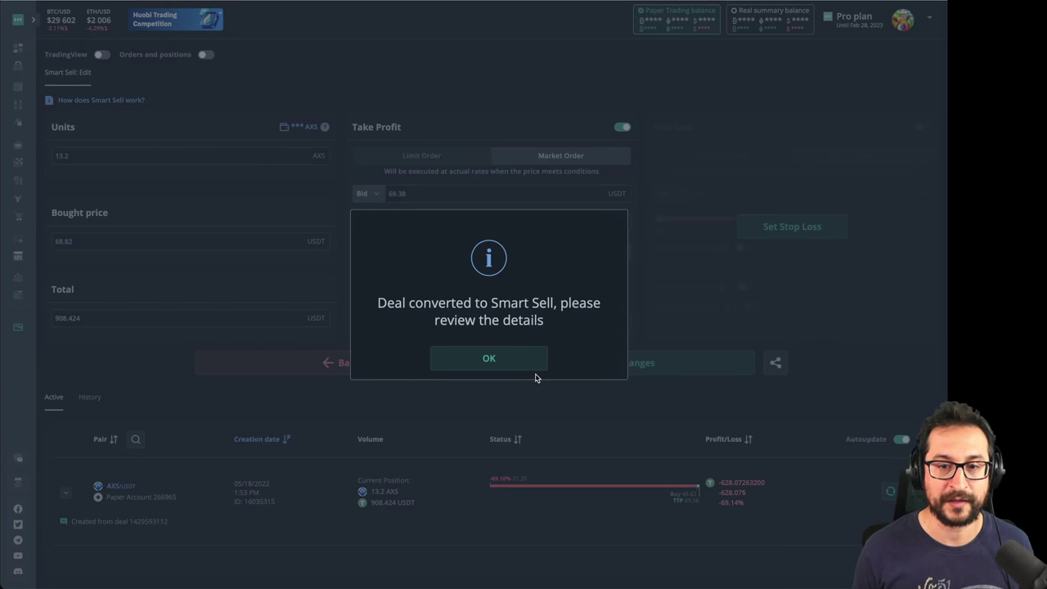
pyautogui.click(528, 362)
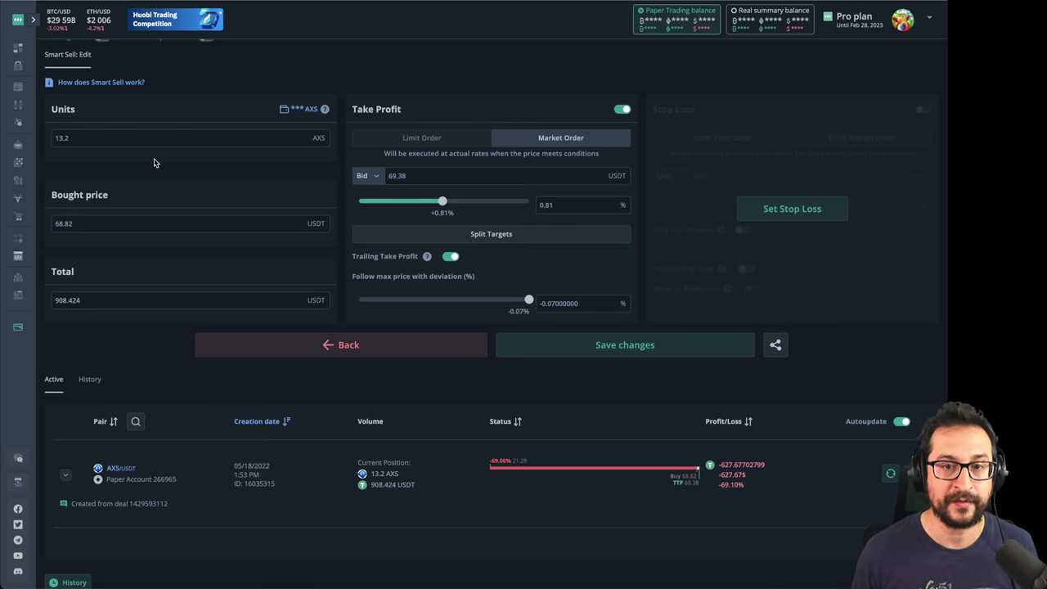
# - Examine the converted position's volume in USDT and in AXS
pyautogui.moveTo(374, 251)
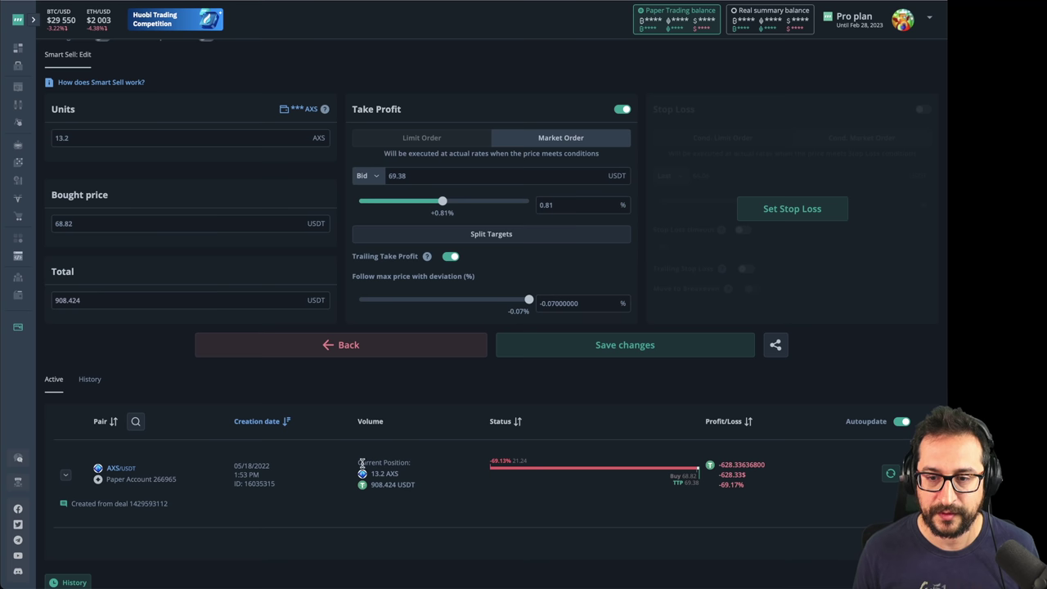
pyautogui.moveTo(370, 485); pyautogui.dragTo(408, 488)
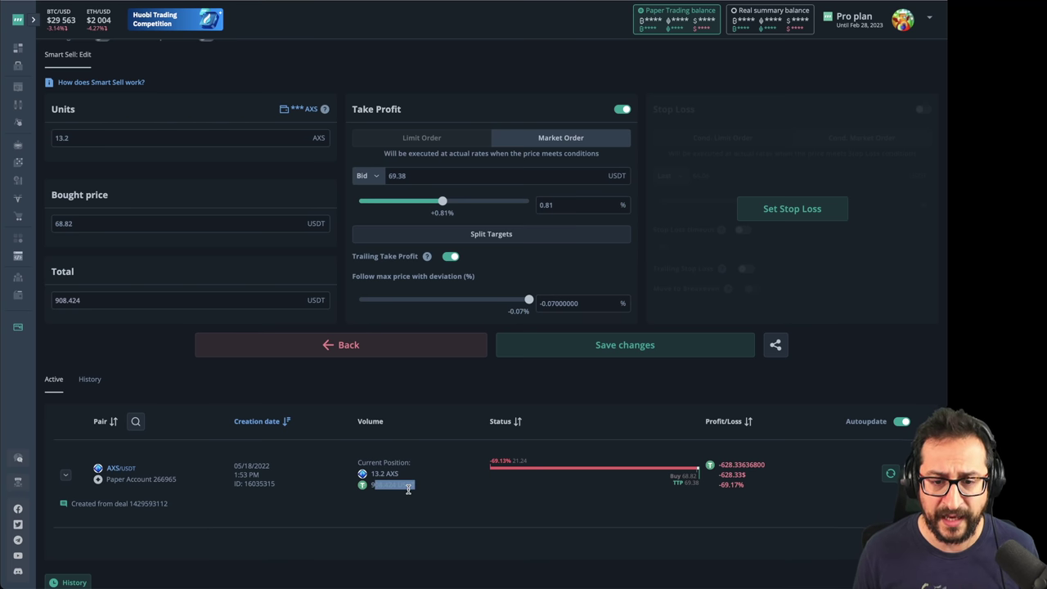
pyautogui.click(406, 510)
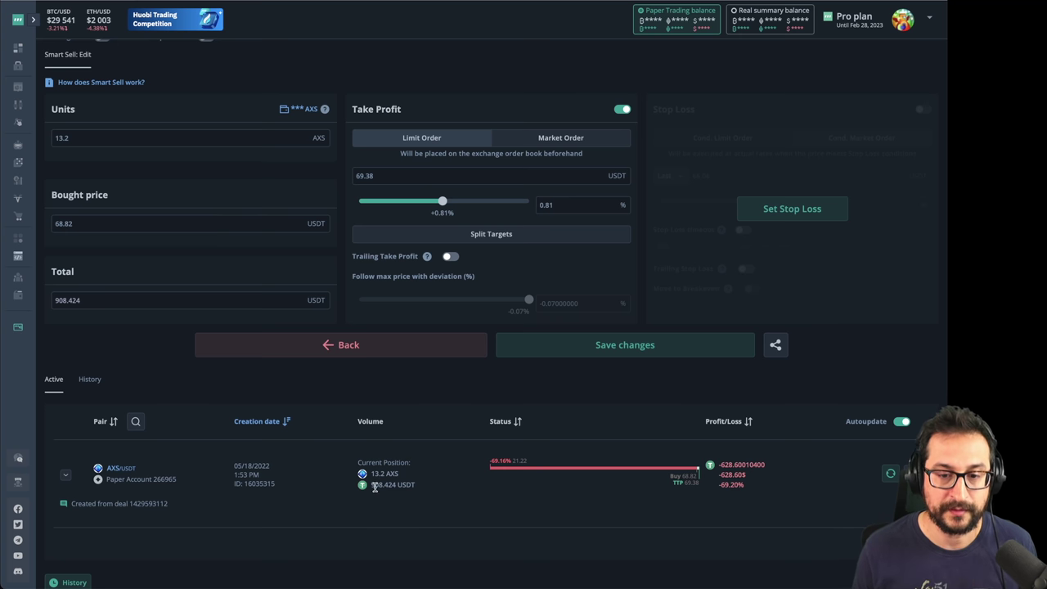
pyautogui.moveTo(372, 474); pyautogui.dragTo(409, 474)
pyautogui.click(410, 480)
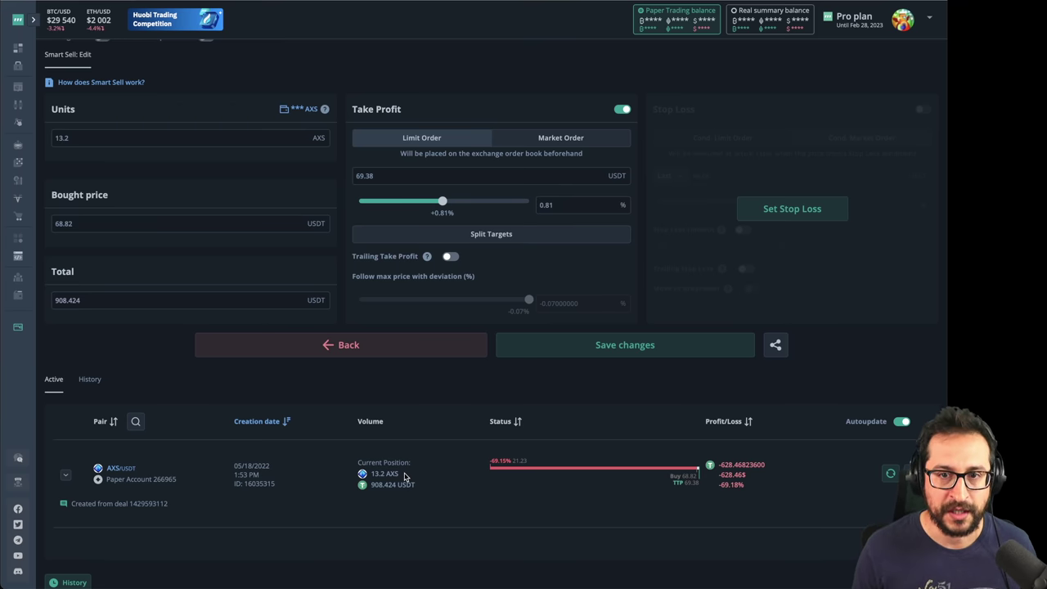
# - Set the take profit to a market order and enable Trailing Take Profit
pyautogui.click(577, 142)
pyautogui.click(451, 256)
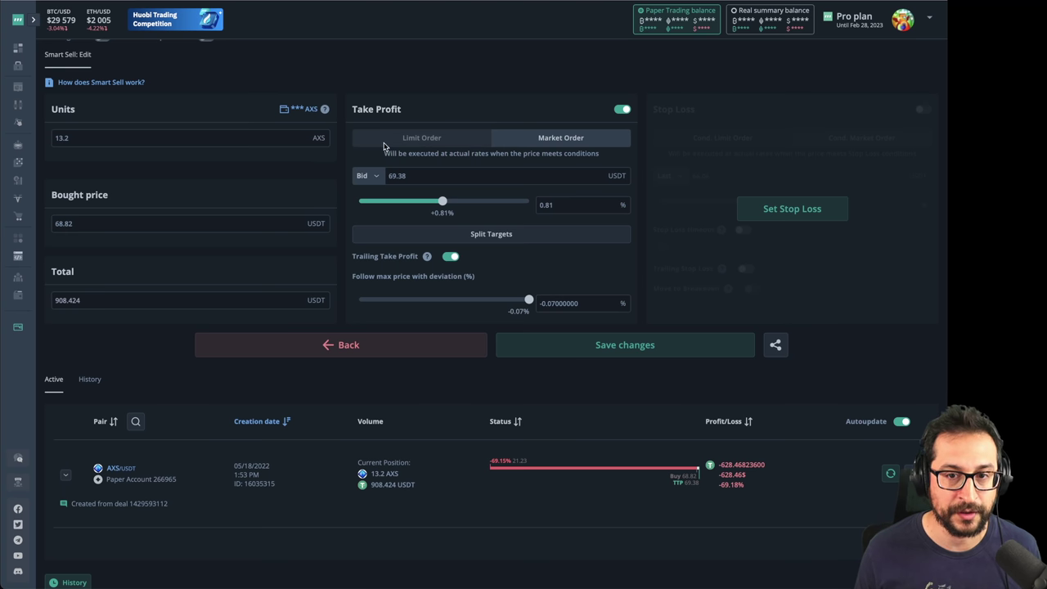
pyautogui.moveTo(413, 141)
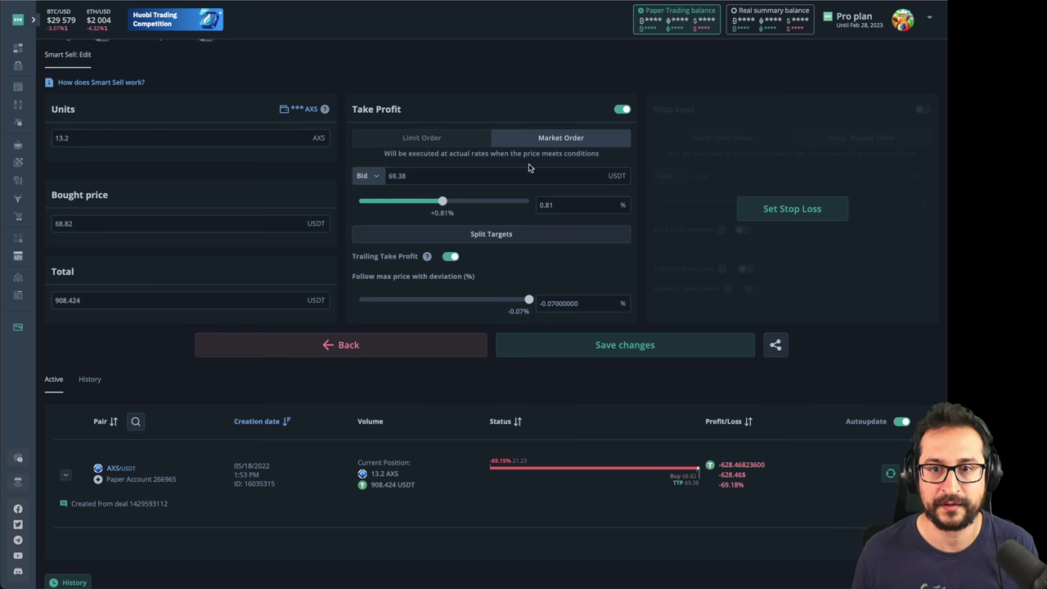
# - Turn take profit off and on again, and set its target to 50%
pyautogui.click(622, 110)
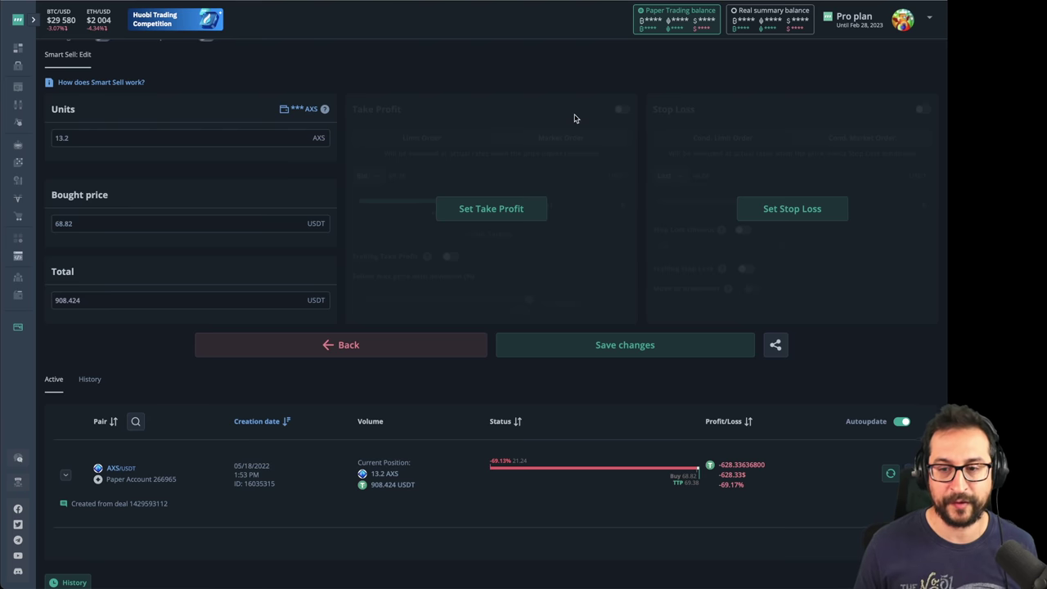
pyautogui.click(494, 211)
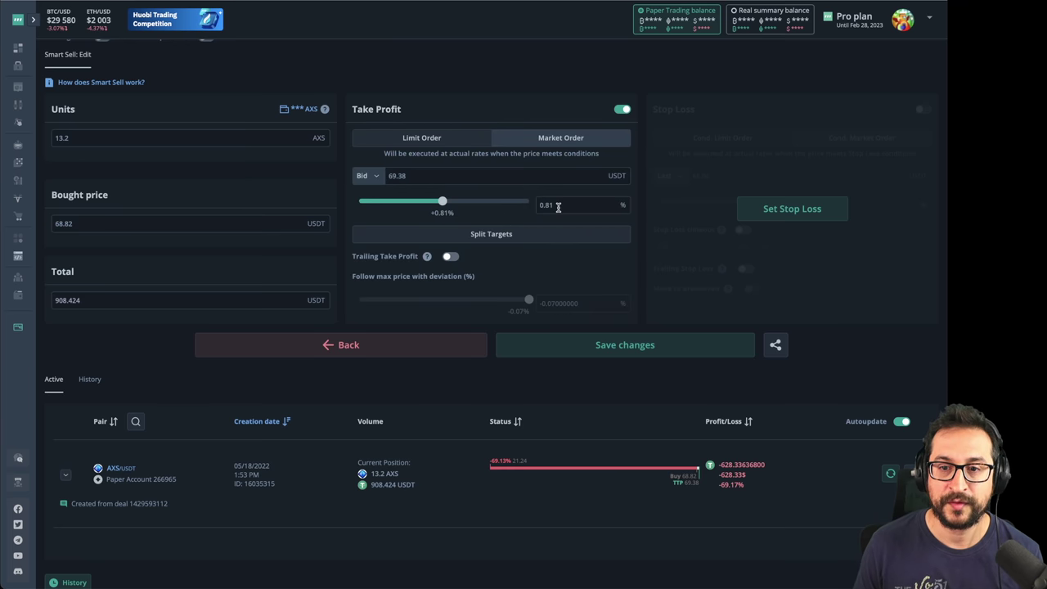
pyautogui.moveTo(556, 205); pyautogui.dragTo(509, 202)
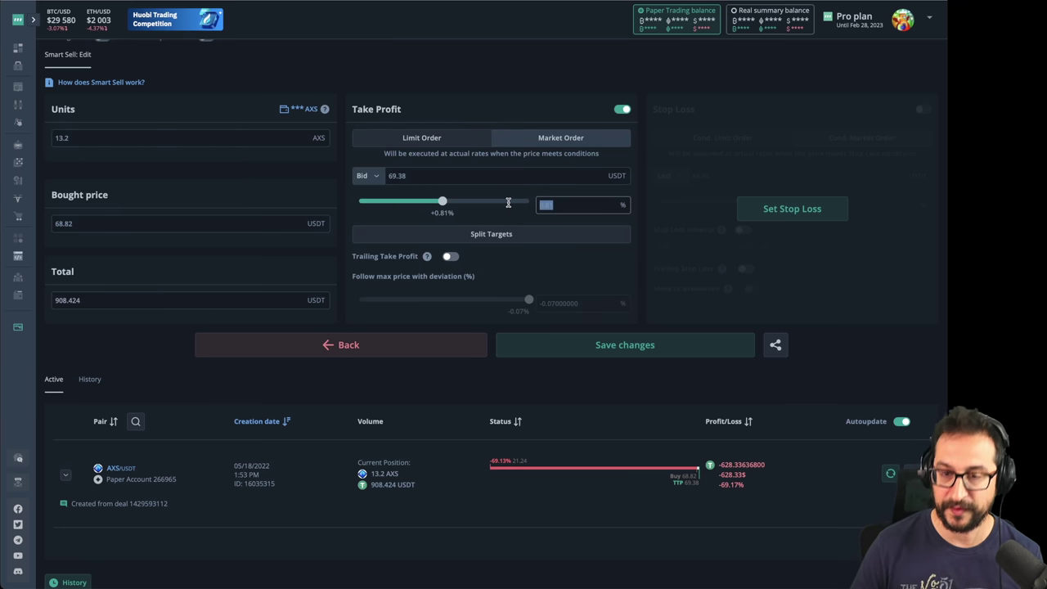
pyautogui.write('50')
# - Enable Trailing Take Profit and set the follow max price deviation to -5%
pyautogui.click(450, 256)
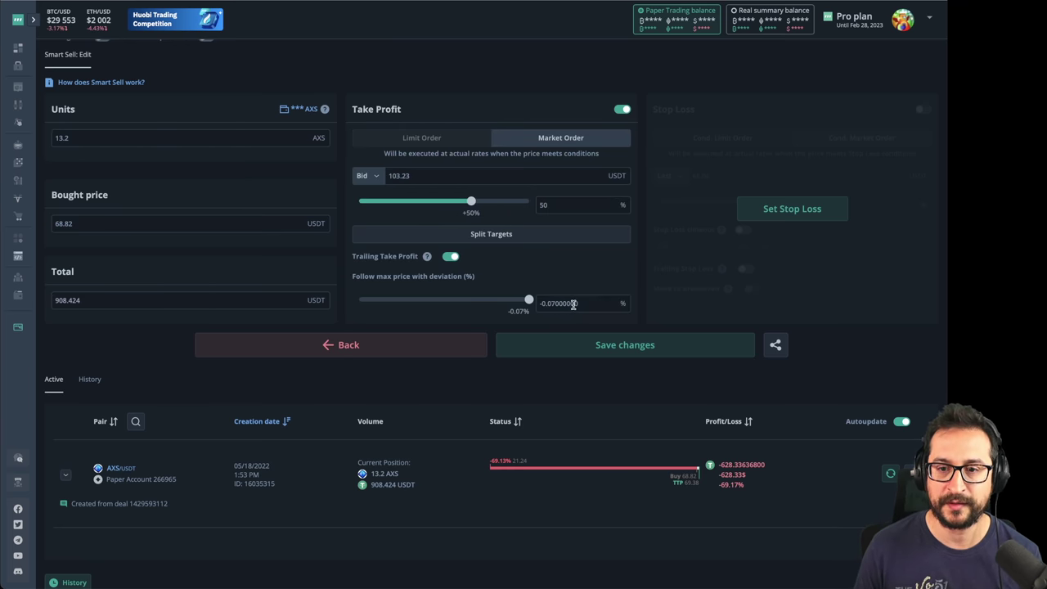
pyautogui.moveTo(573, 304); pyautogui.dragTo(507, 304)
pyautogui.write('5')
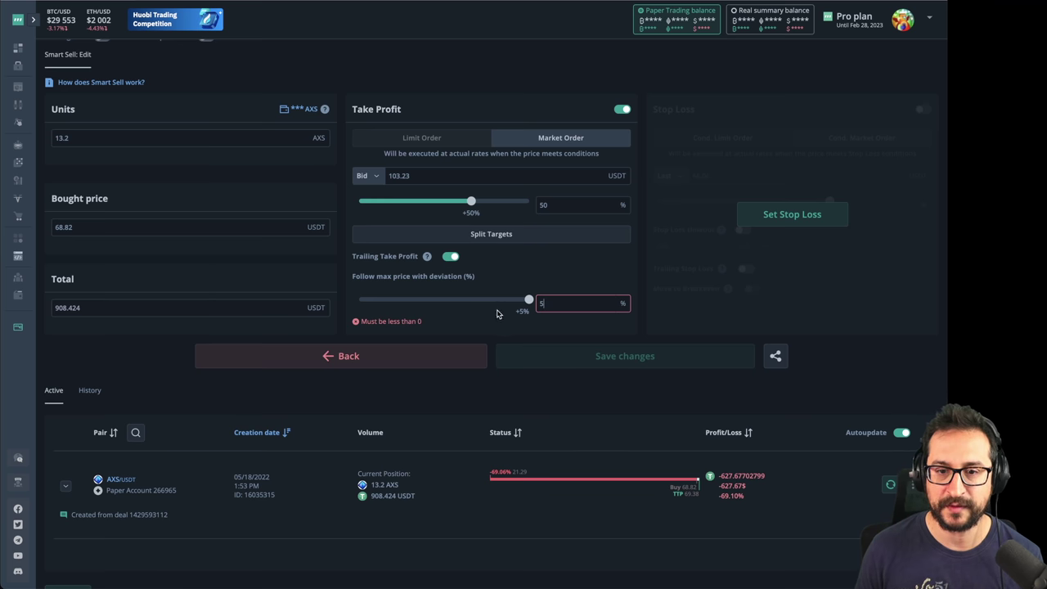
pyautogui.write('-')
pyautogui.doubleClick(561, 302)
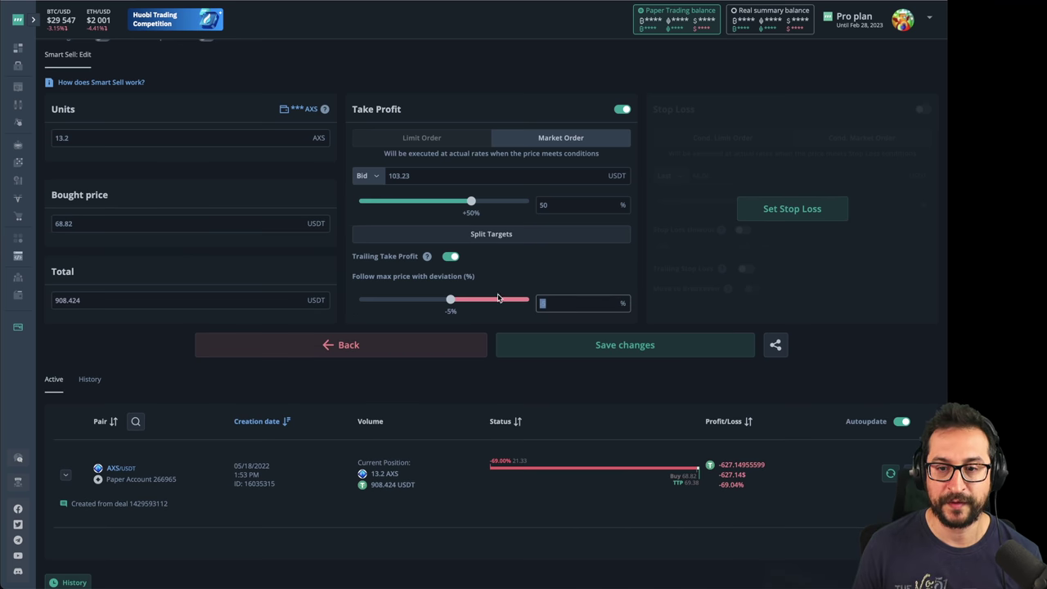
pyautogui.click(575, 324)
# - Check the AXS amount held and save the changes to the AXS/USDT Smart Sell
pyautogui.click(570, 204)
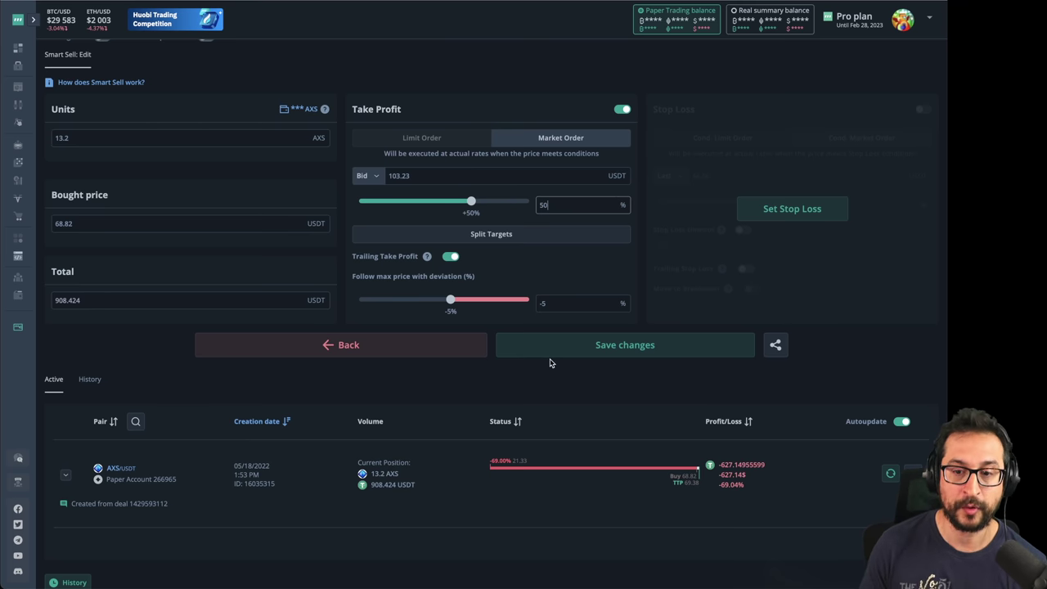
pyautogui.moveTo(373, 474); pyautogui.dragTo(400, 473)
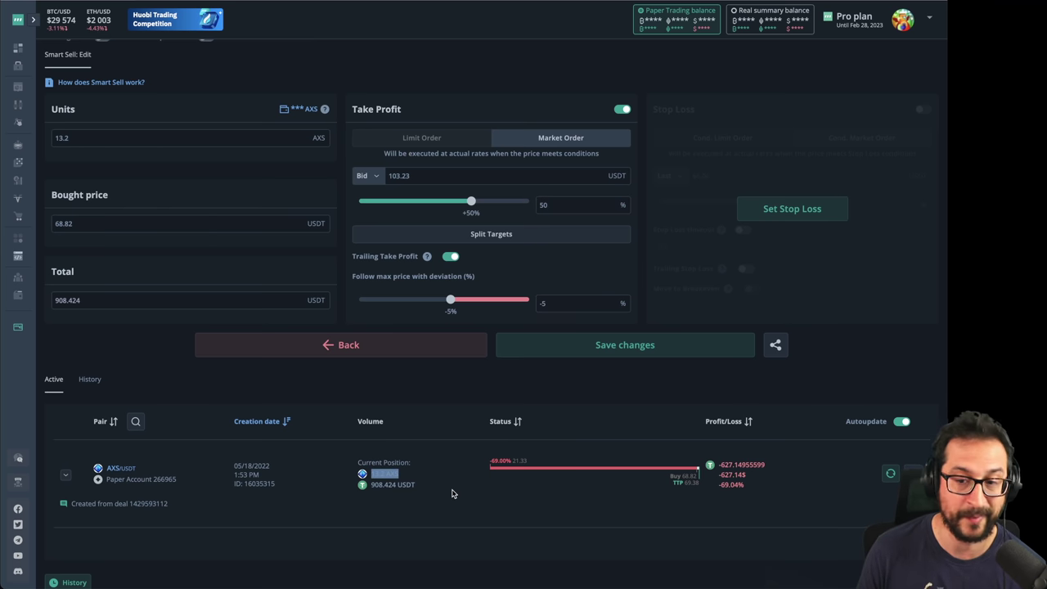
pyautogui.click(605, 347)
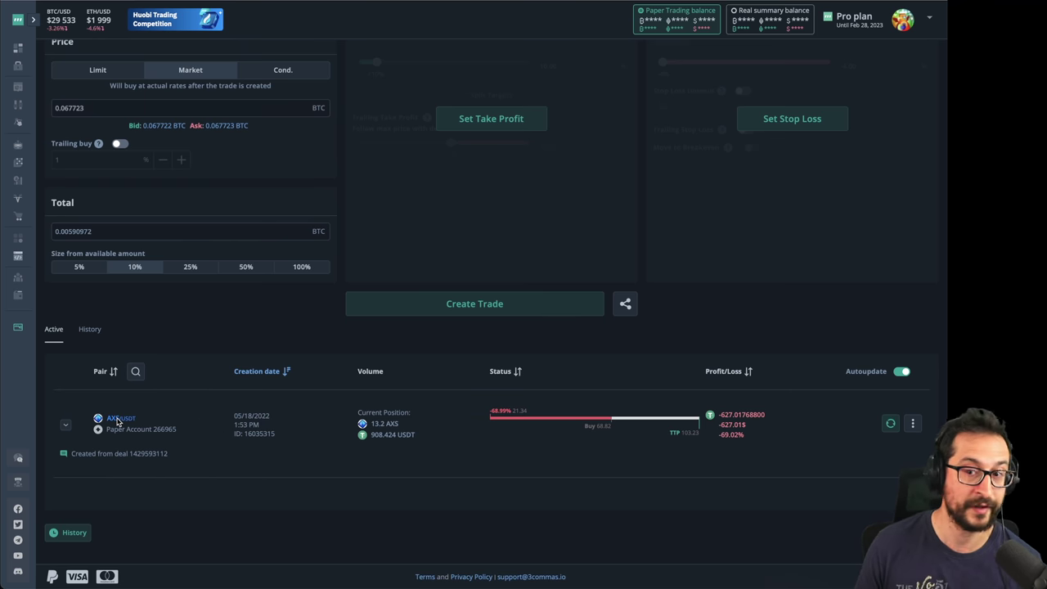
pyautogui.scroll(3, 605, 425)
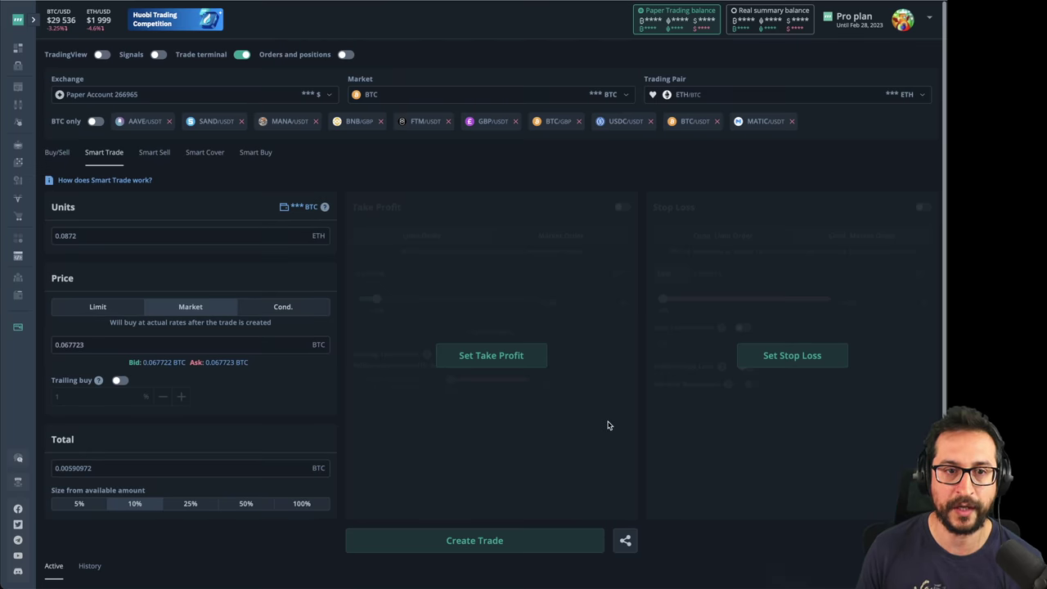
# - Start creating a new DCA bot and set its trading pair to AXS/USDT
pyautogui.click(18, 144)
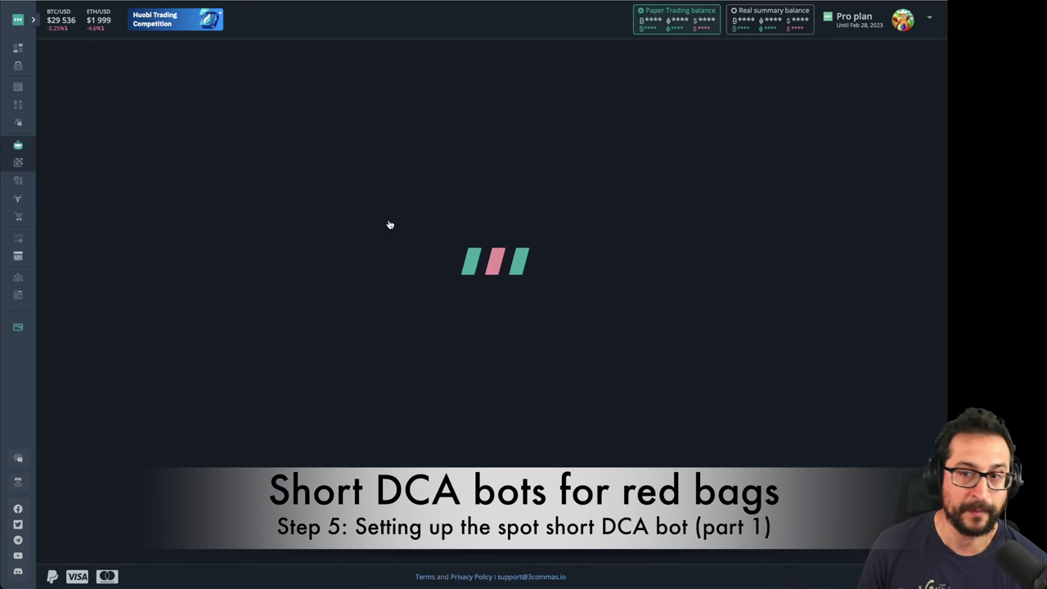
pyautogui.click(916, 64)
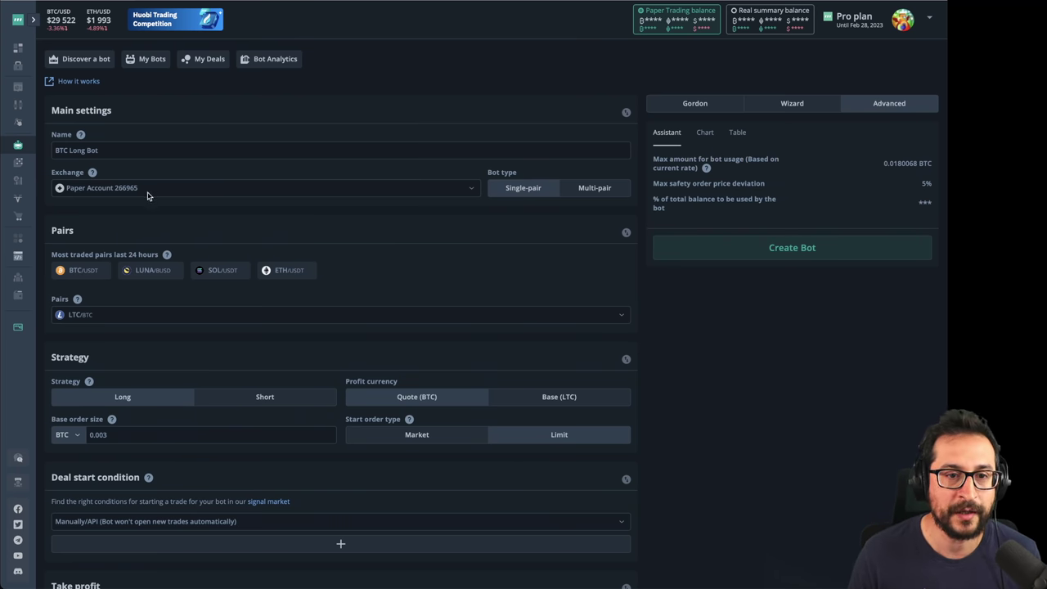
pyautogui.click(141, 317)
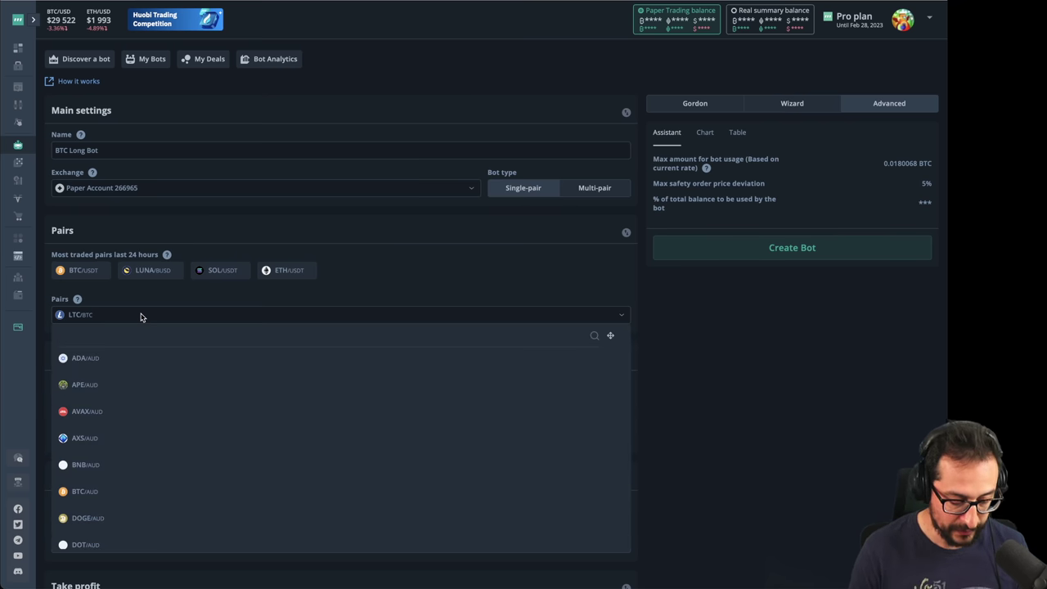
pyautogui.write('axs')
pyautogui.press('Return')
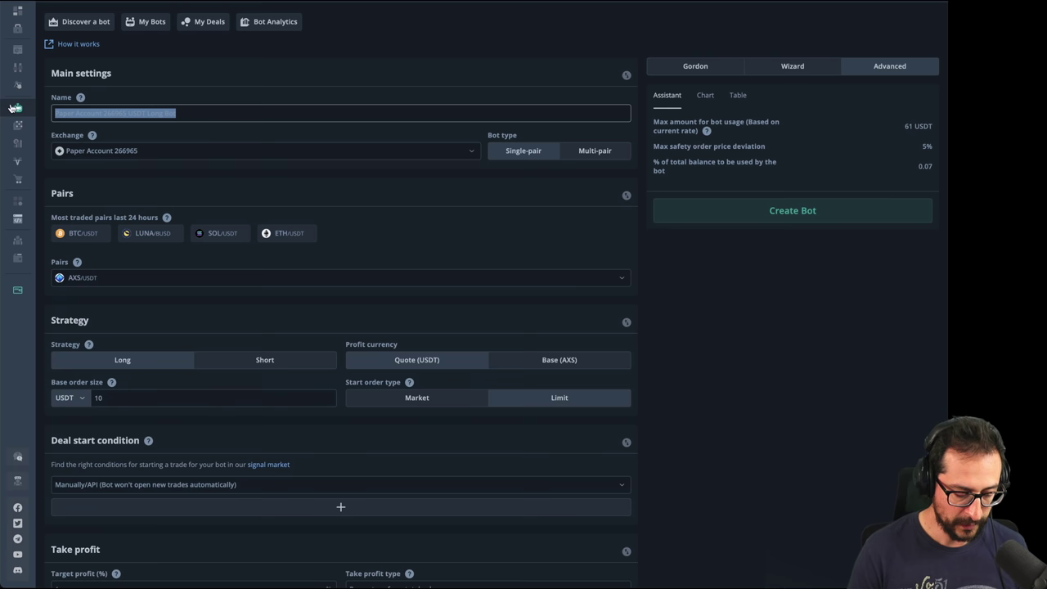
# - Name the bot "AXS short bot", set its strategy to Short, and switch the base order size currency to AXS
pyautogui.write('AXS short bot')
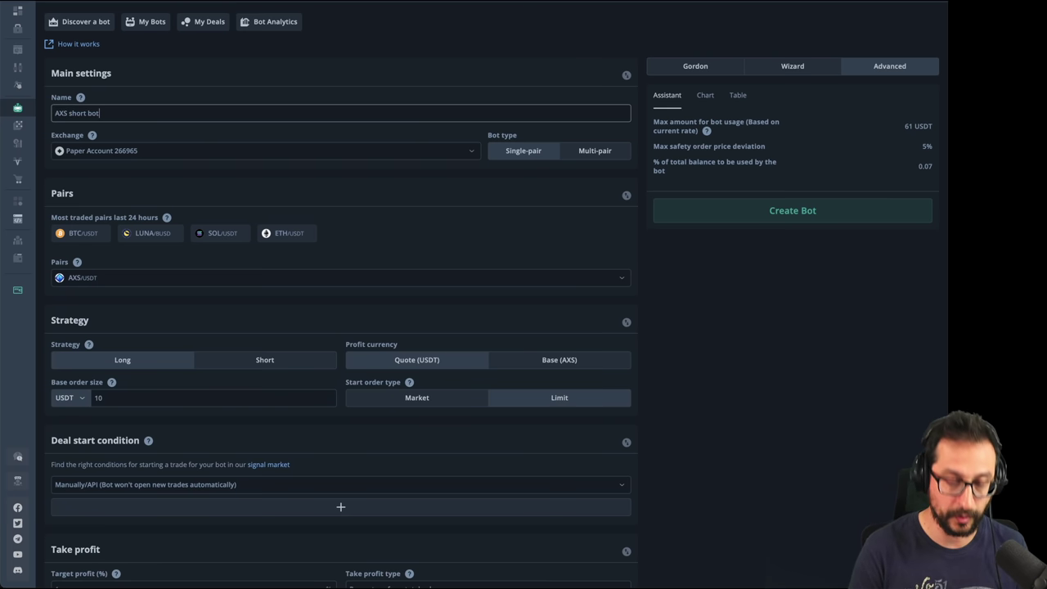
pyautogui.click(264, 361)
pyautogui.click(69, 398)
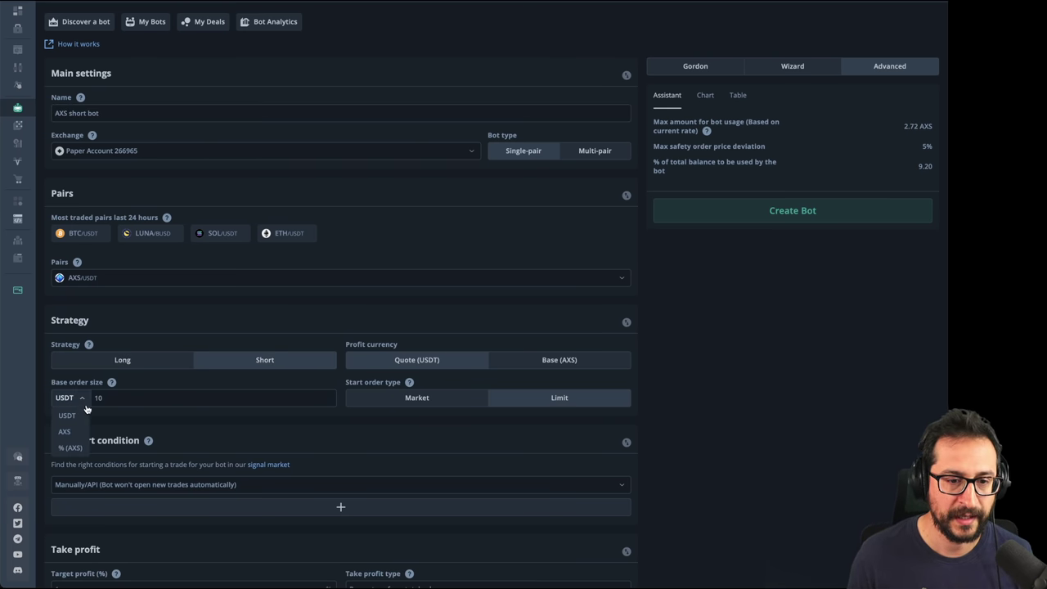
pyautogui.click(65, 430)
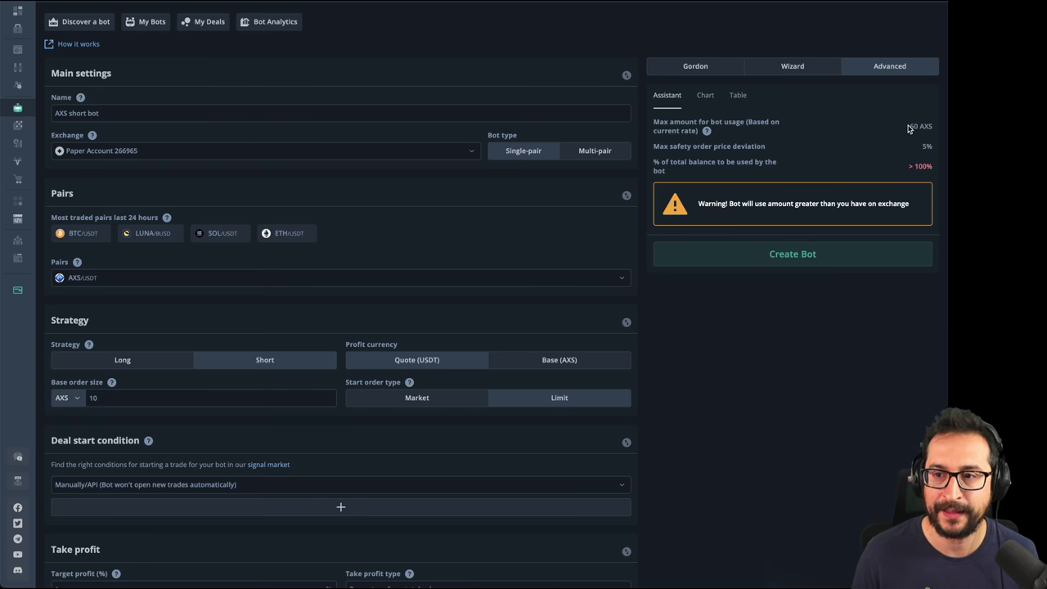
# - Compare the bot's maximum usage amount with the AXS volume held in the active SmartTrade
pyautogui.moveTo(909, 123); pyautogui.dragTo(930, 122)
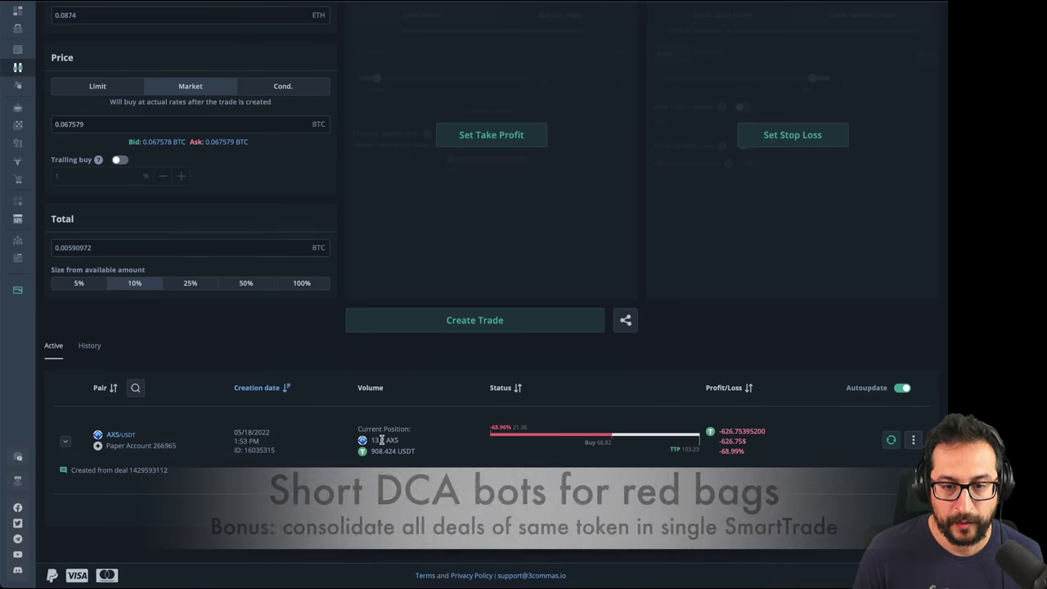
pyautogui.moveTo(370, 440); pyautogui.dragTo(406, 440)
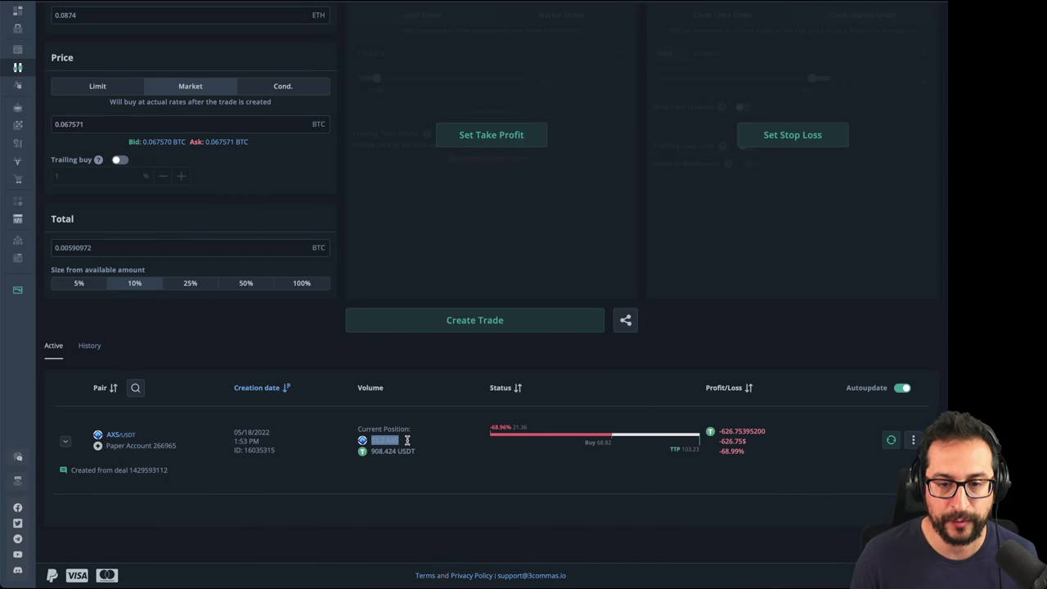
pyautogui.click(407, 440)
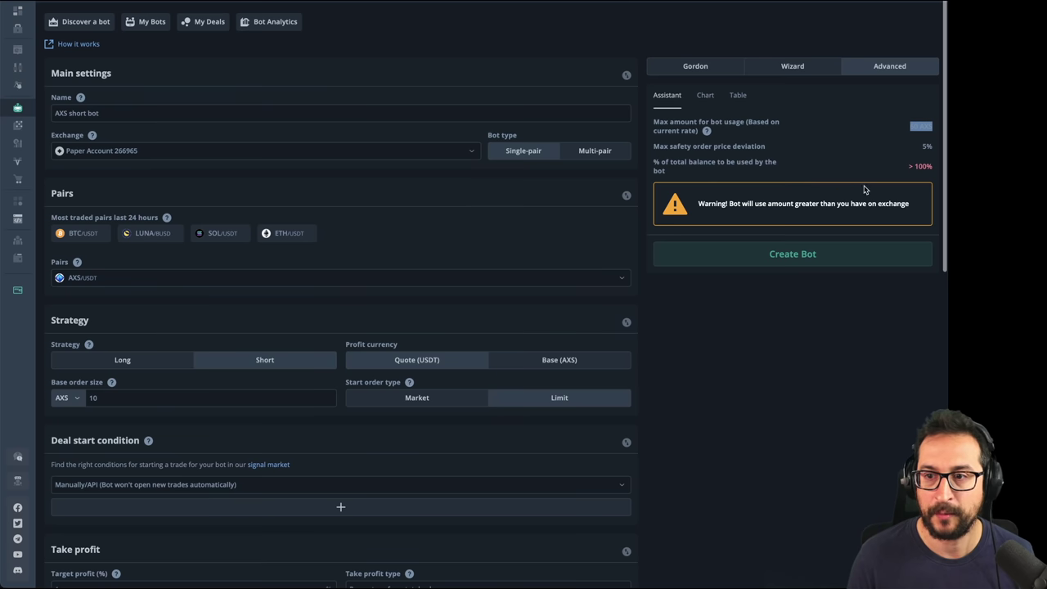
pyautogui.moveTo(909, 126); pyautogui.dragTo(938, 124)
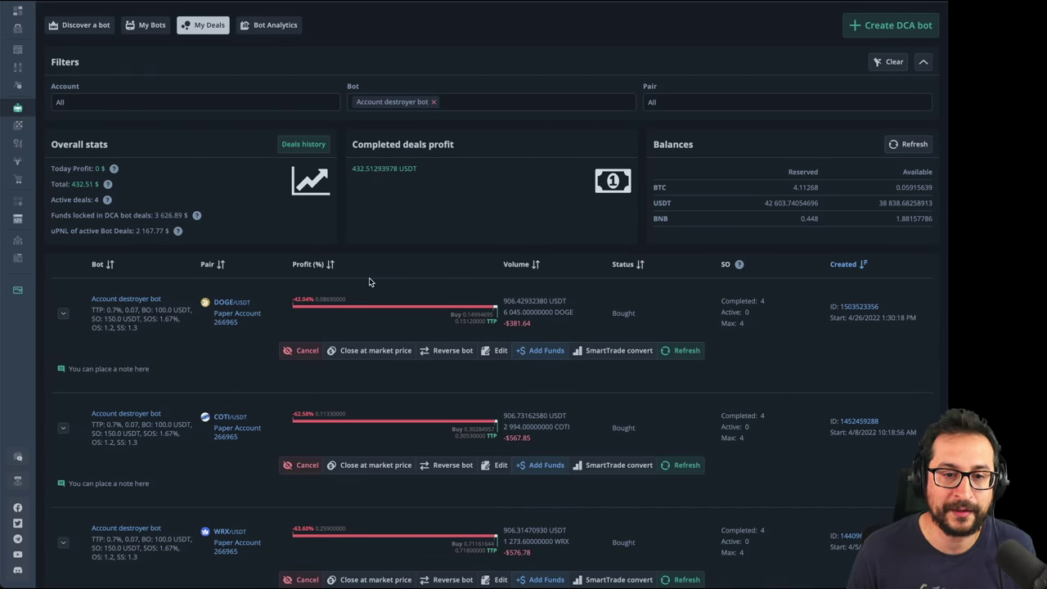
# - Look through the pairs in the deals filter, and examine the AXS/USDT SmartTrade's buy price and initial position
pyautogui.click(703, 101)
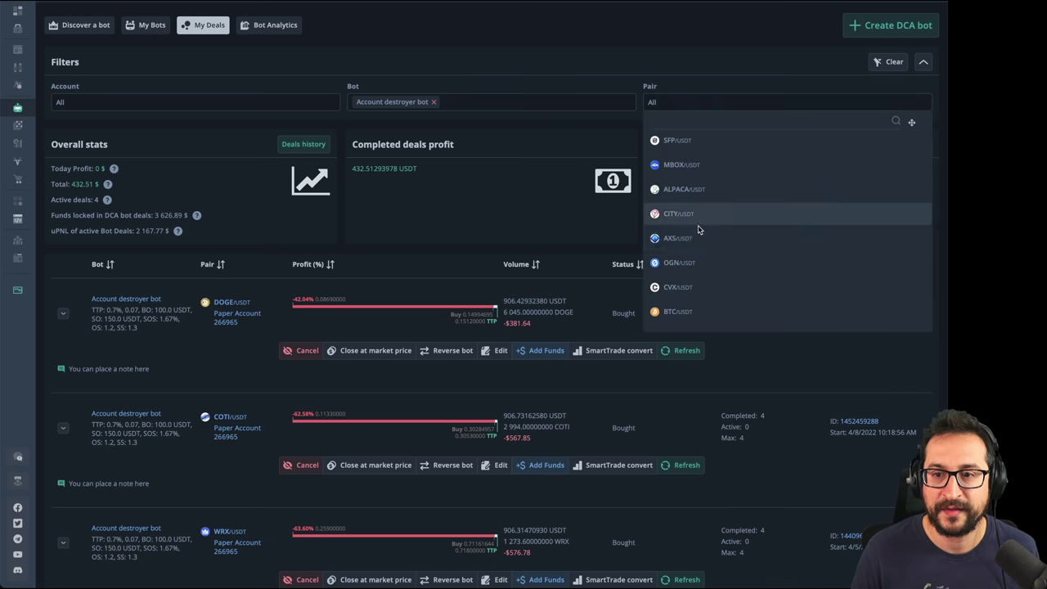
pyautogui.click(537, 197)
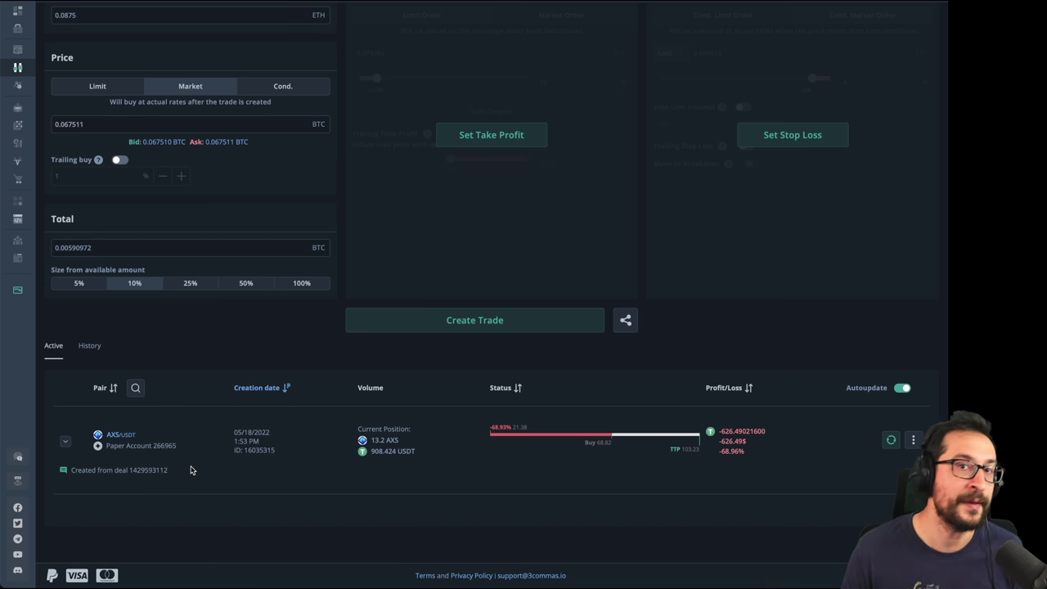
pyautogui.click(65, 441)
pyautogui.scroll(-1, 344, 496)
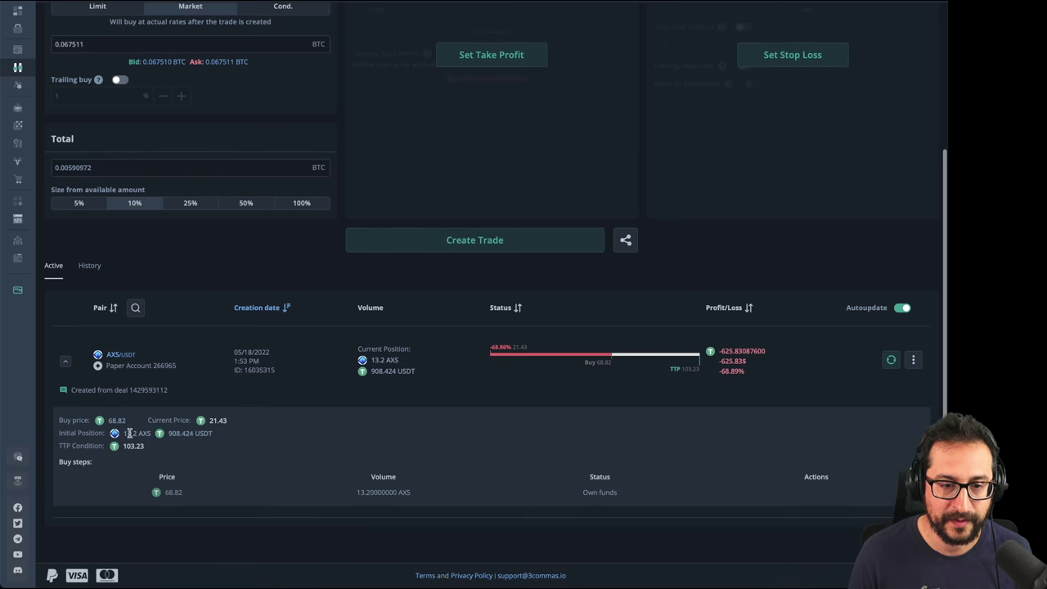
pyautogui.moveTo(109, 421); pyautogui.dragTo(131, 419)
pyautogui.click(113, 420)
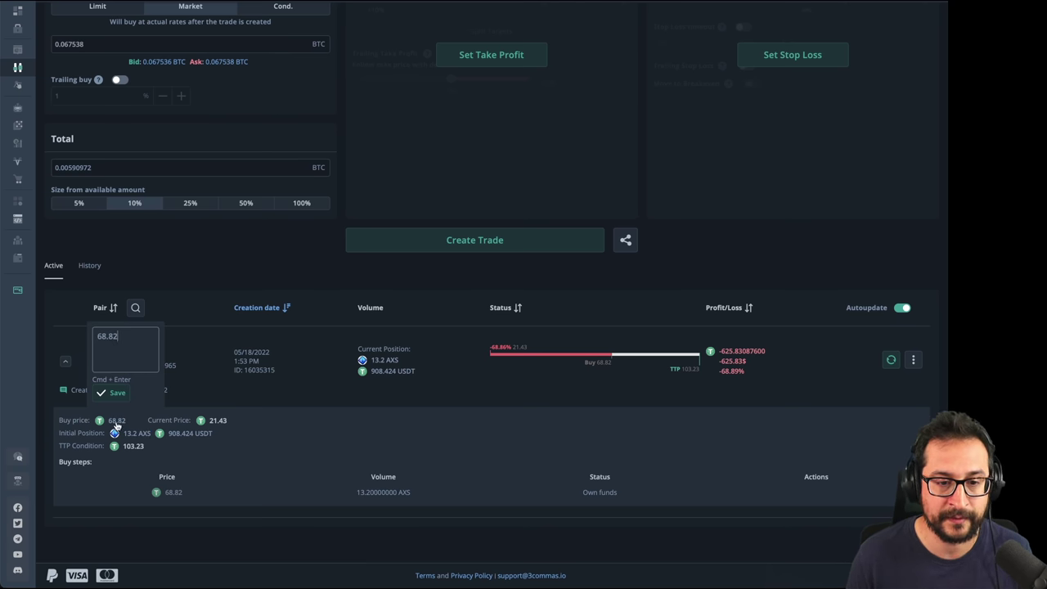
pyautogui.moveTo(109, 419); pyautogui.dragTo(203, 431)
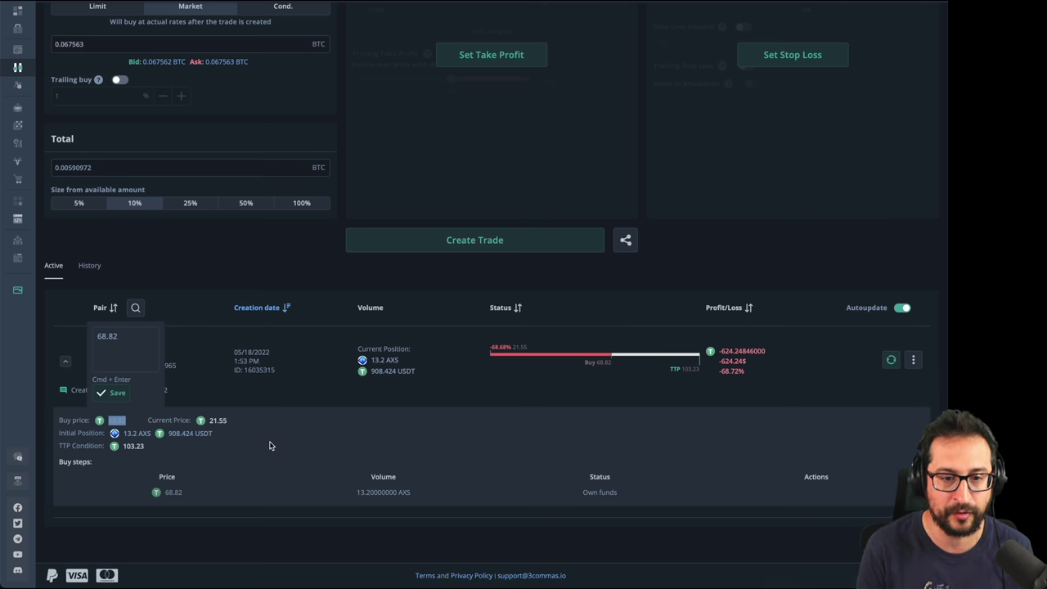
pyautogui.click(171, 442)
pyautogui.moveTo(112, 420); pyautogui.dragTo(130, 420)
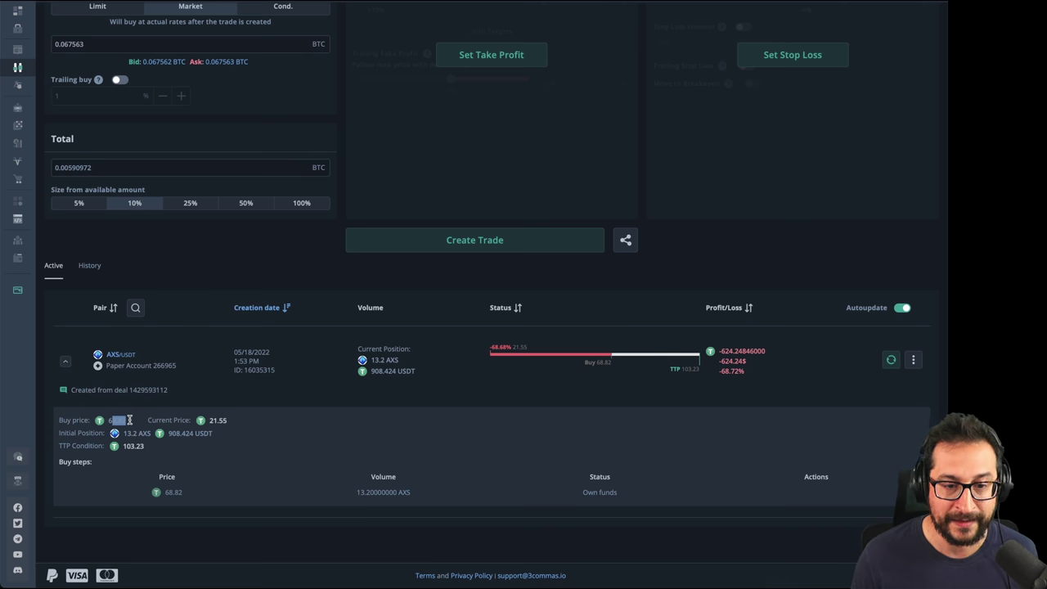
pyautogui.click(129, 420)
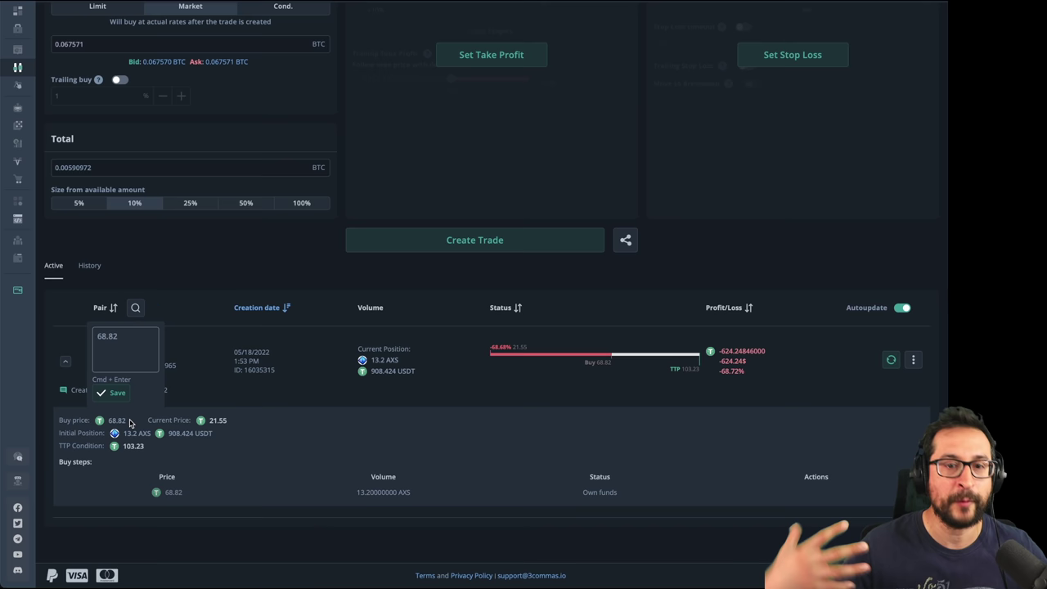
pyautogui.click(265, 428)
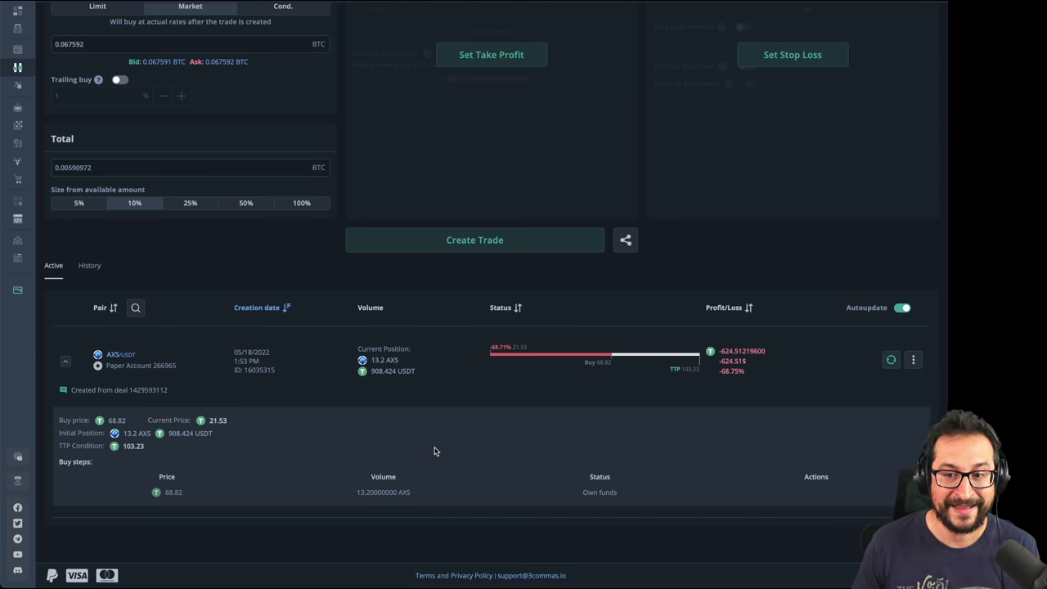
# - Open the AXS/USDT SmartTrade for editing, inspect its bought price, and try changing its units to 60
pyautogui.click(914, 360)
pyautogui.click(853, 439)
pyautogui.moveTo(110, 186); pyautogui.dragTo(37, 180)
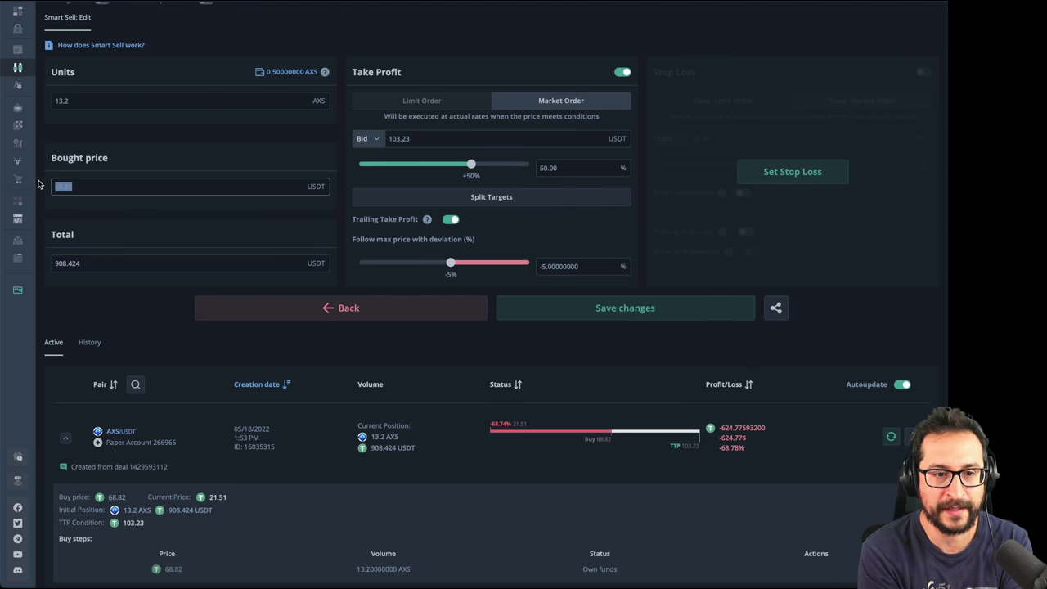
pyautogui.moveTo(98, 100); pyautogui.dragTo(4, 97)
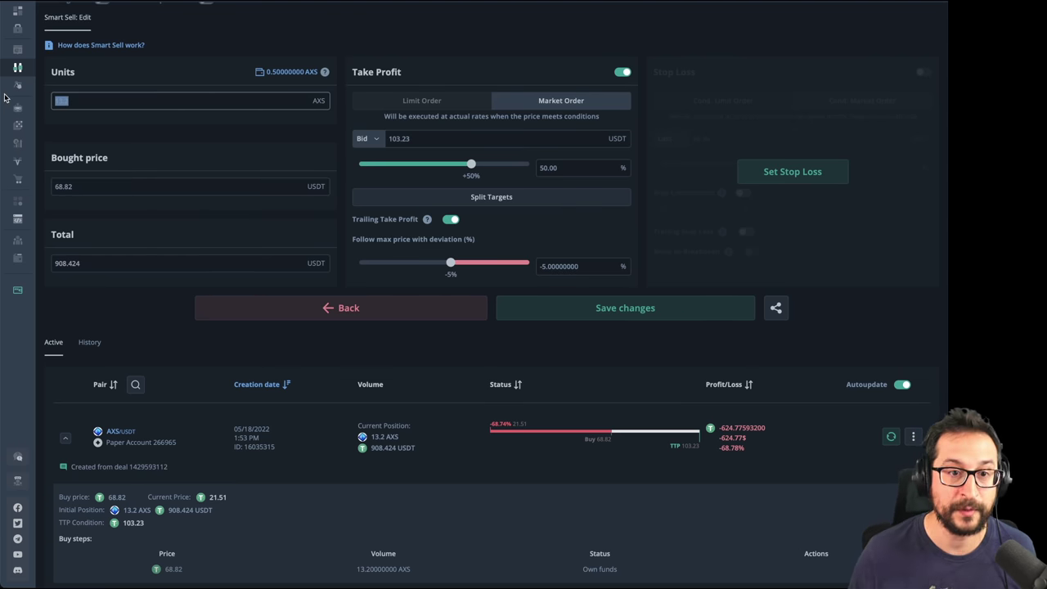
pyautogui.write('60')
pyautogui.click(524, 165)
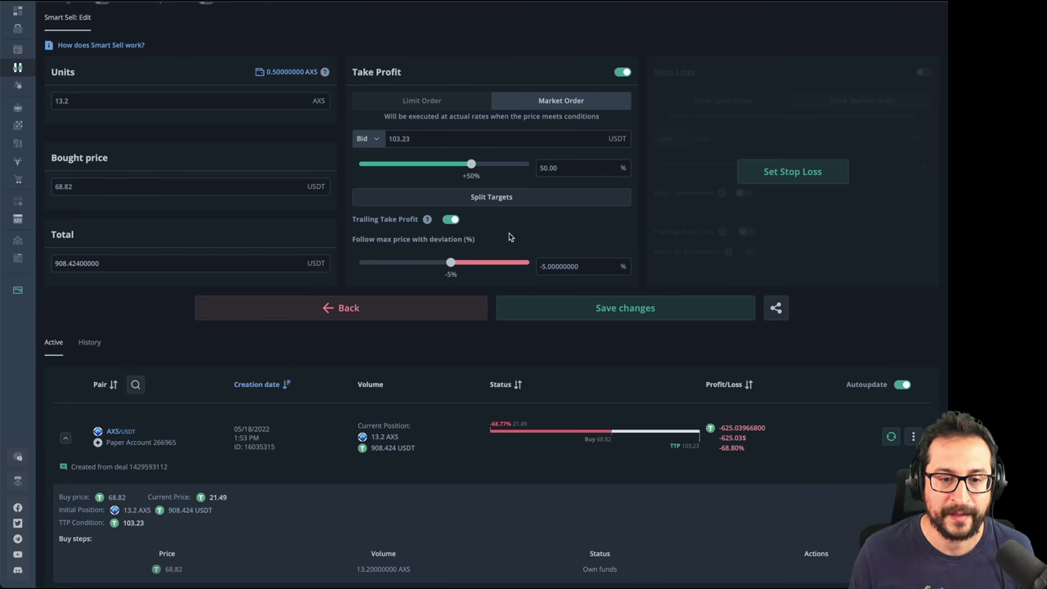
pyautogui.scroll(-2, 497, 424)
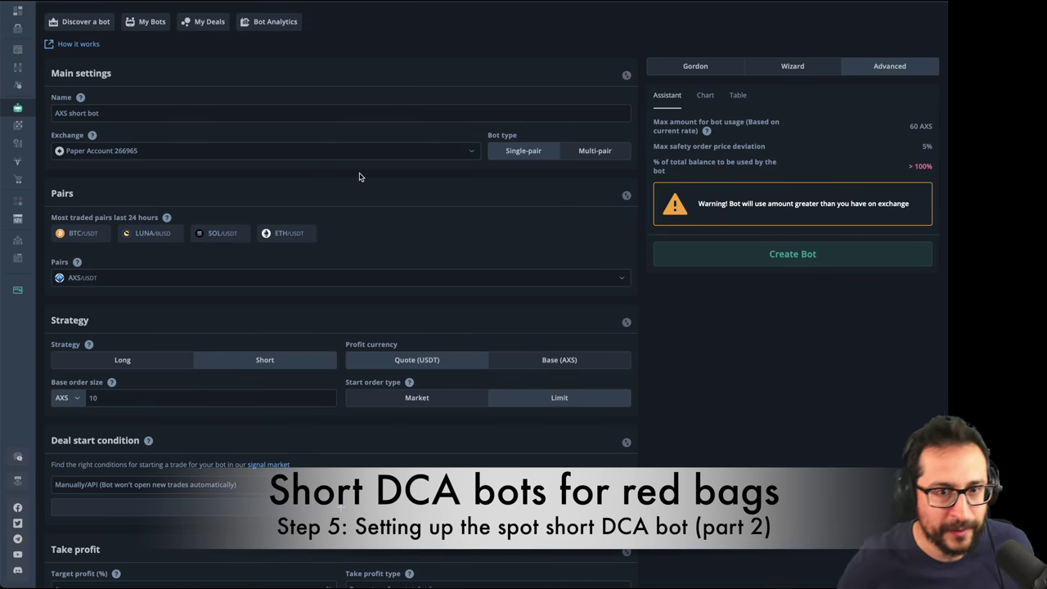
# - Check the maximum amount for bot usage on the AXS short bot's settings page
pyautogui.doubleClick(914, 125)
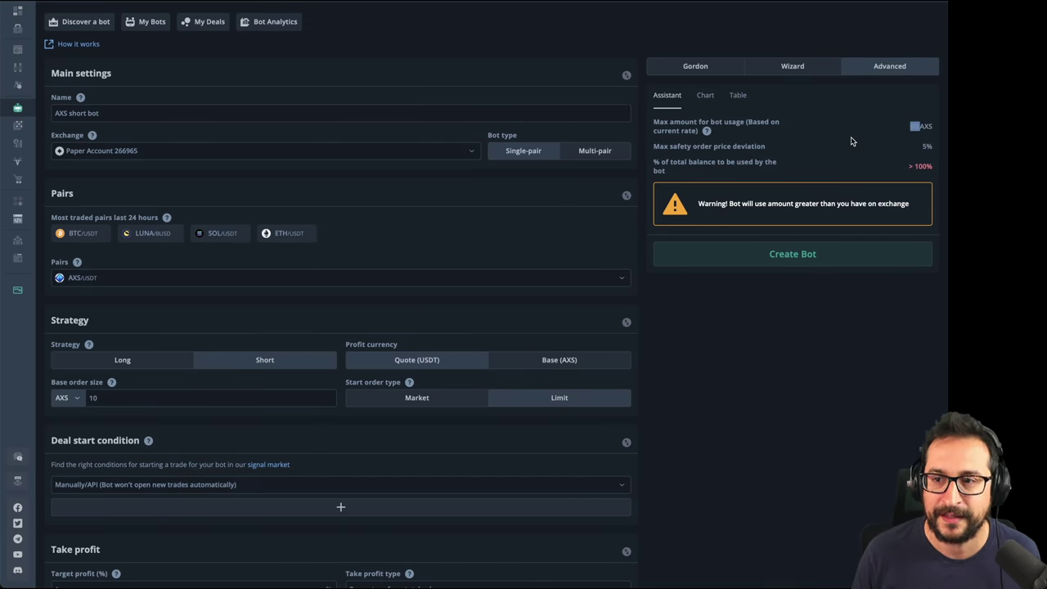
pyautogui.tripleClick(242, 114)
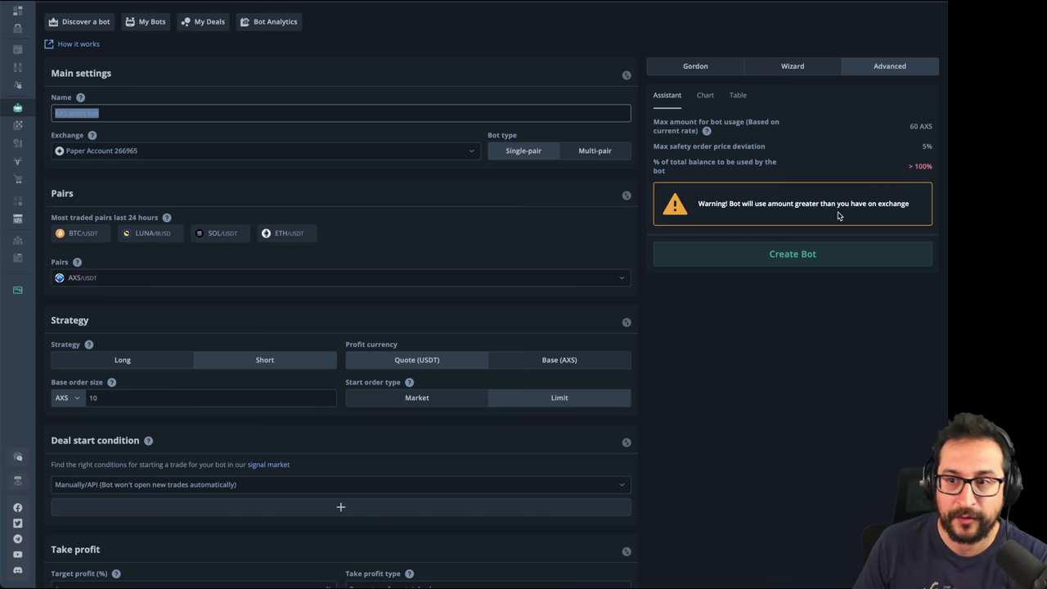
pyautogui.moveTo(910, 125); pyautogui.dragTo(932, 126)
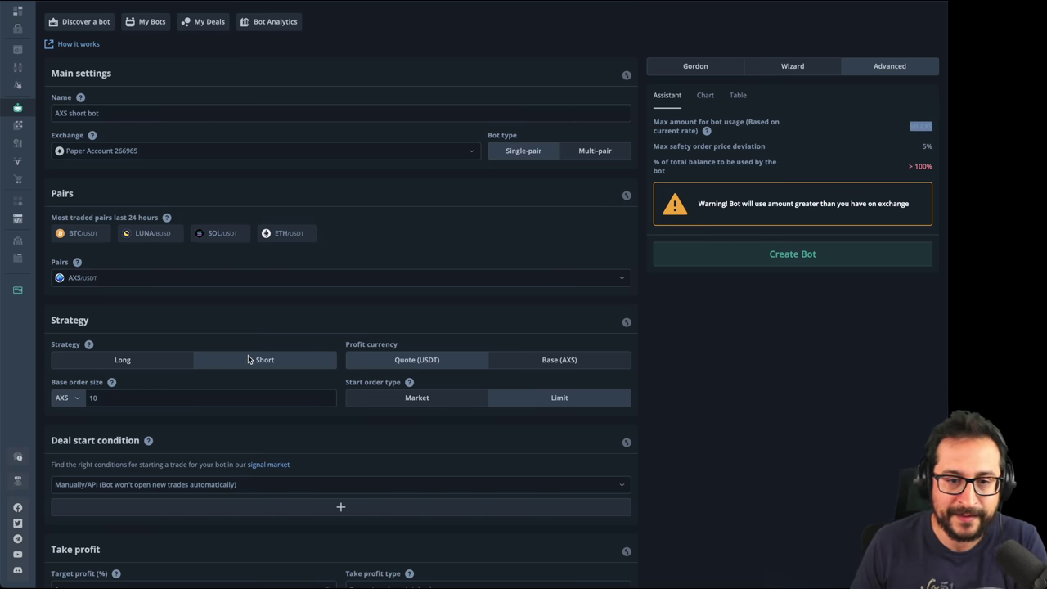
# - Set the bot's deal start condition to "Open new trade asap"
pyautogui.scroll(-2, 150, 402)
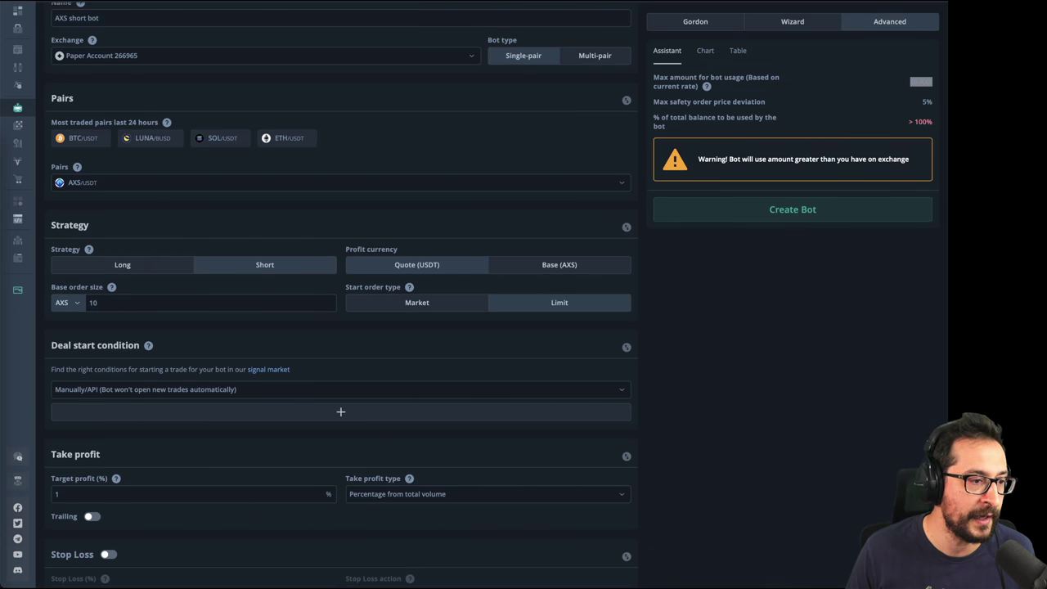
pyautogui.click(327, 391)
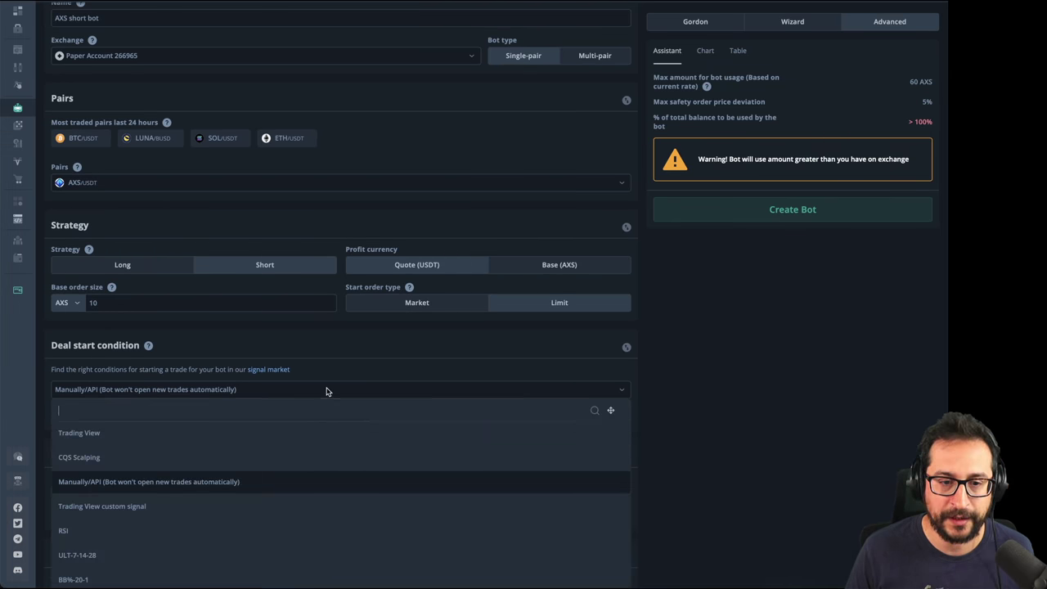
pyautogui.scroll(-2, 173, 512)
pyautogui.scroll(-3, 173, 513)
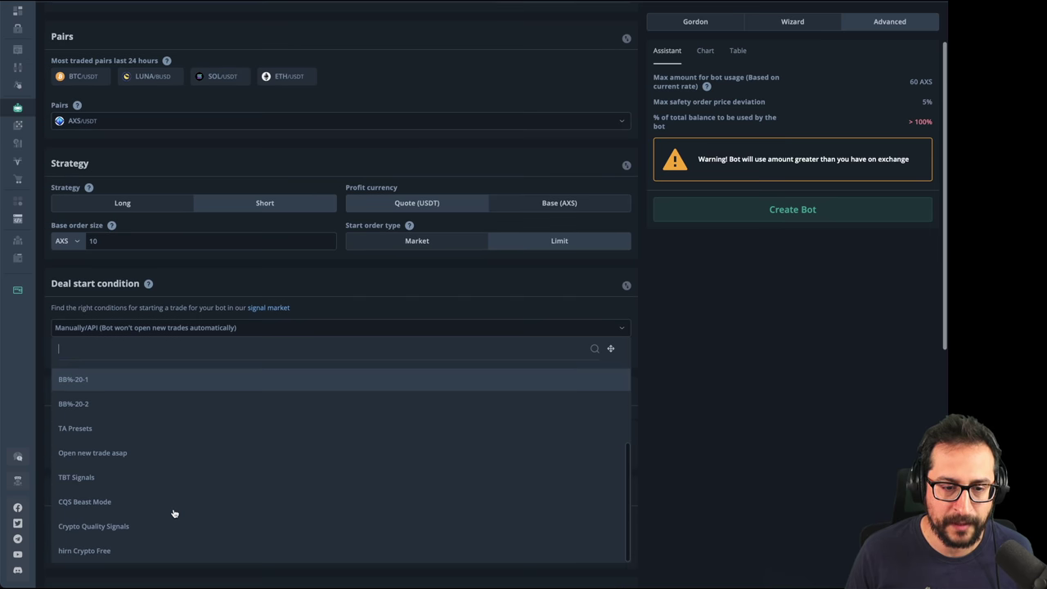
pyautogui.click(112, 428)
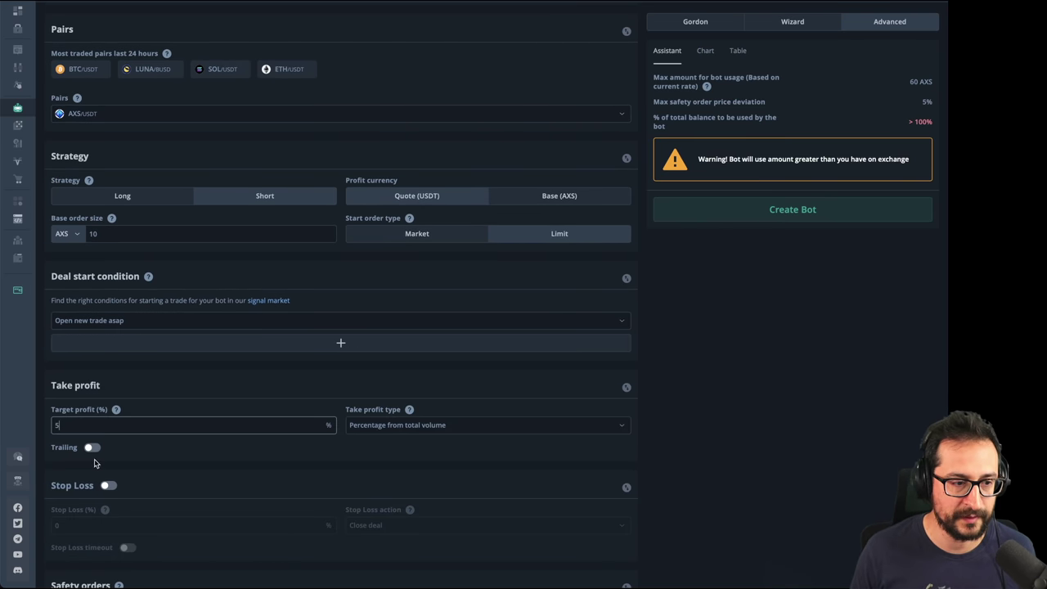
# - Set the bot's target profit to 5% and enable trailing with a 0.5% deviation
pyautogui.click(91, 447)
pyautogui.click(105, 480)
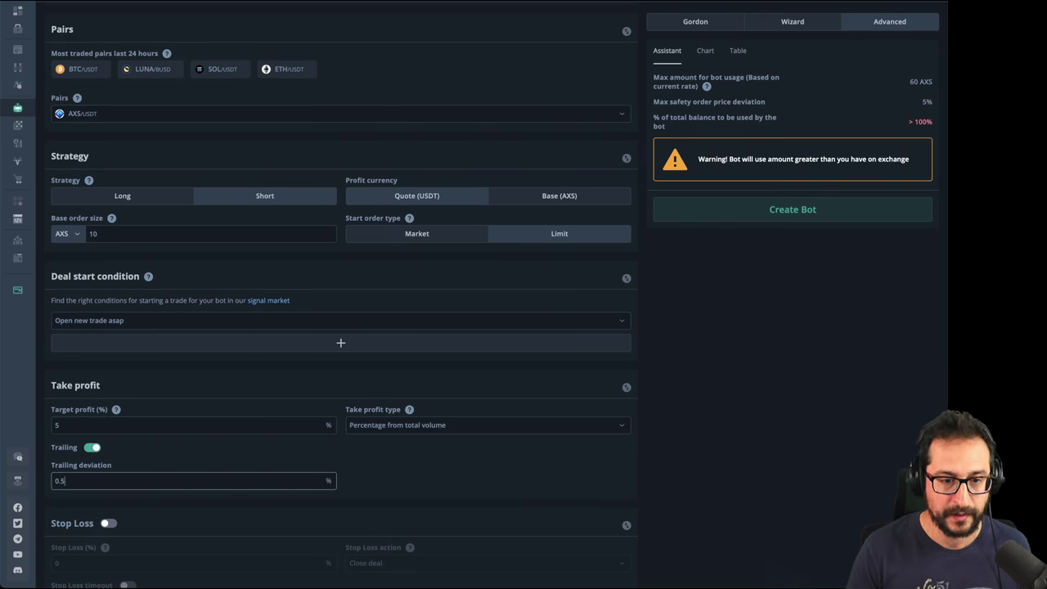
pyautogui.click(389, 470)
# - Set the bot's max safety orders count to 30 and its max active safety orders count to 5
pyautogui.scroll(-1, 398, 507)
pyautogui.scroll(-2, 398, 507)
pyautogui.click(278, 439)
pyautogui.write('30')
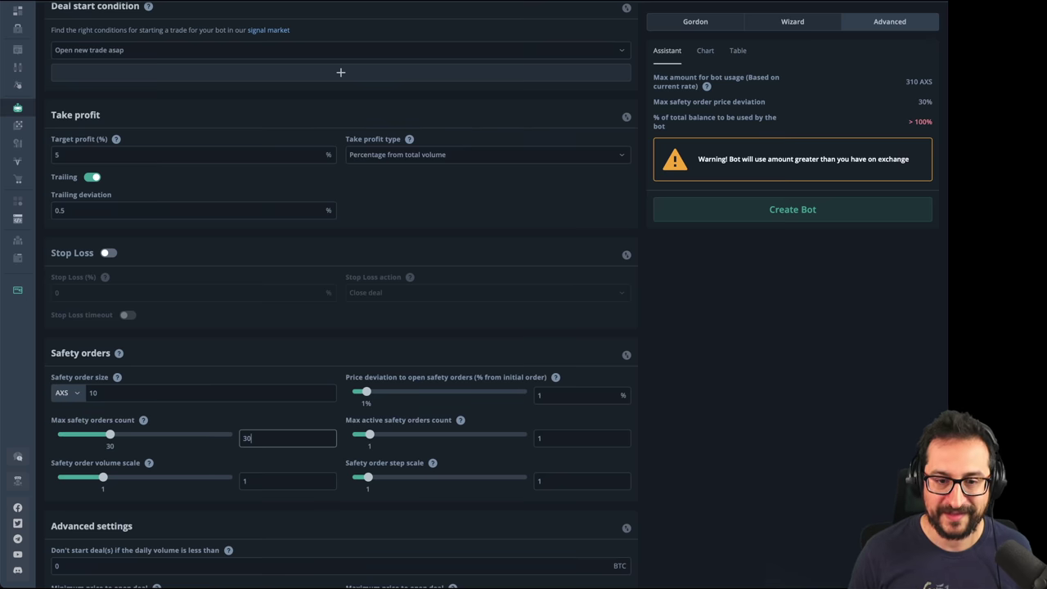
pyautogui.click(554, 440)
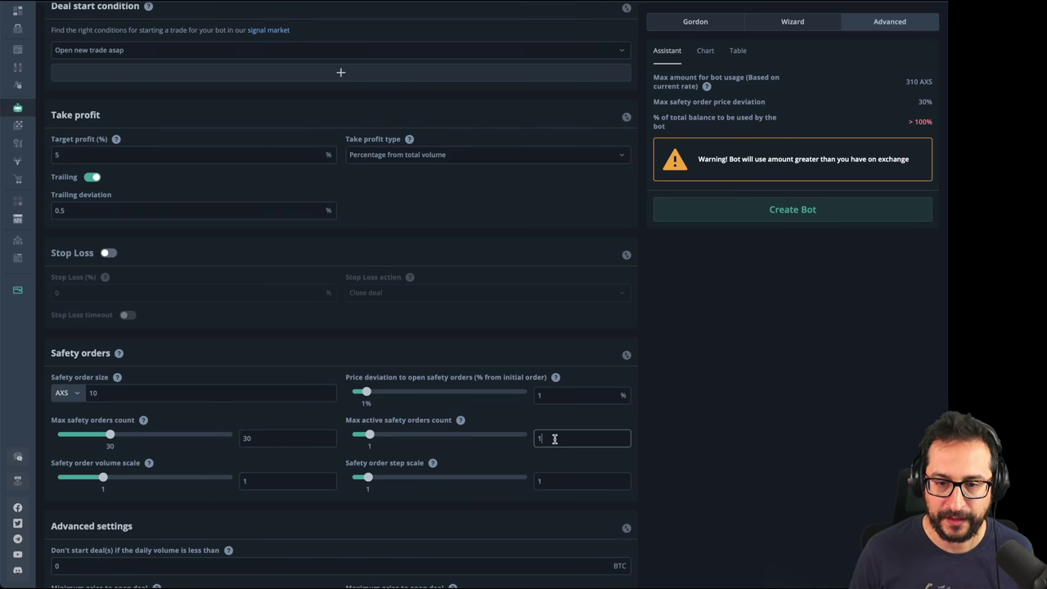
pyautogui.press('BackSpace')
pyautogui.write('5')
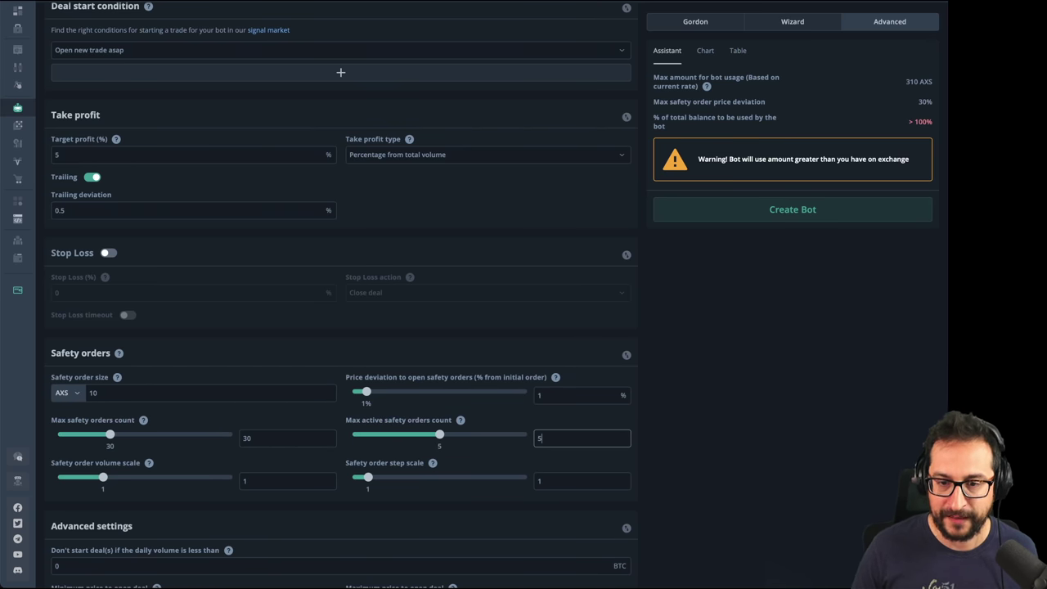
# - Set the safety order volume scale to 1.05 and the safety order step scale to 1.2
pyautogui.click(279, 485)
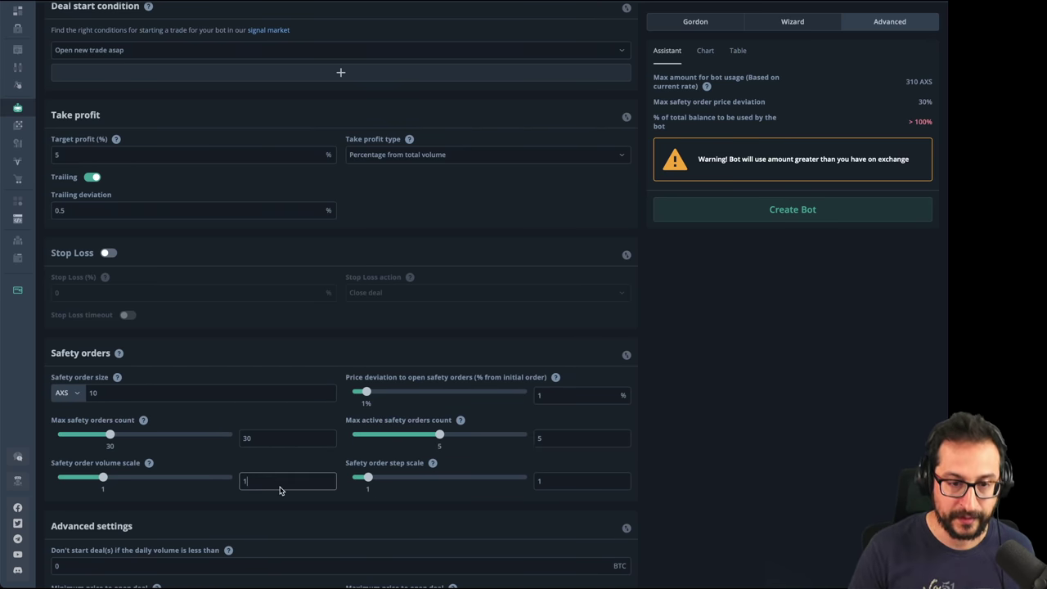
pyautogui.write('.05')
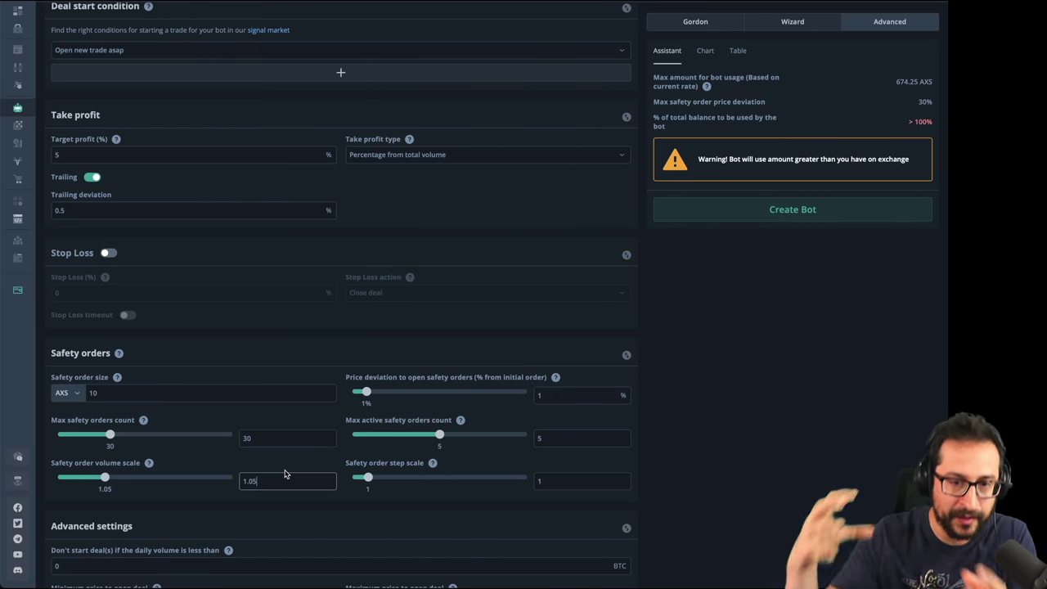
pyautogui.click(562, 484)
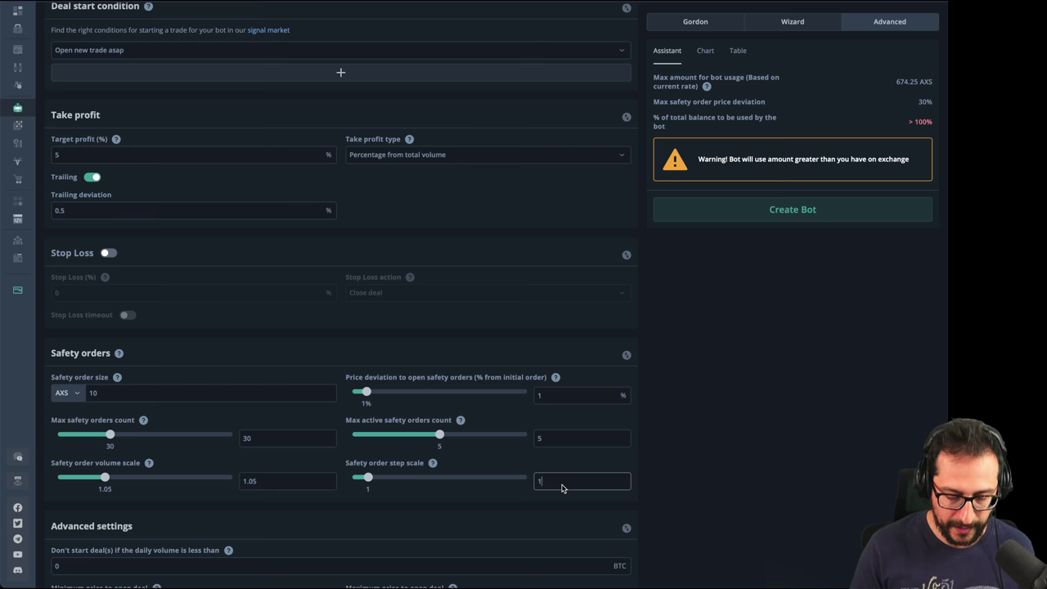
pyautogui.write('.2')
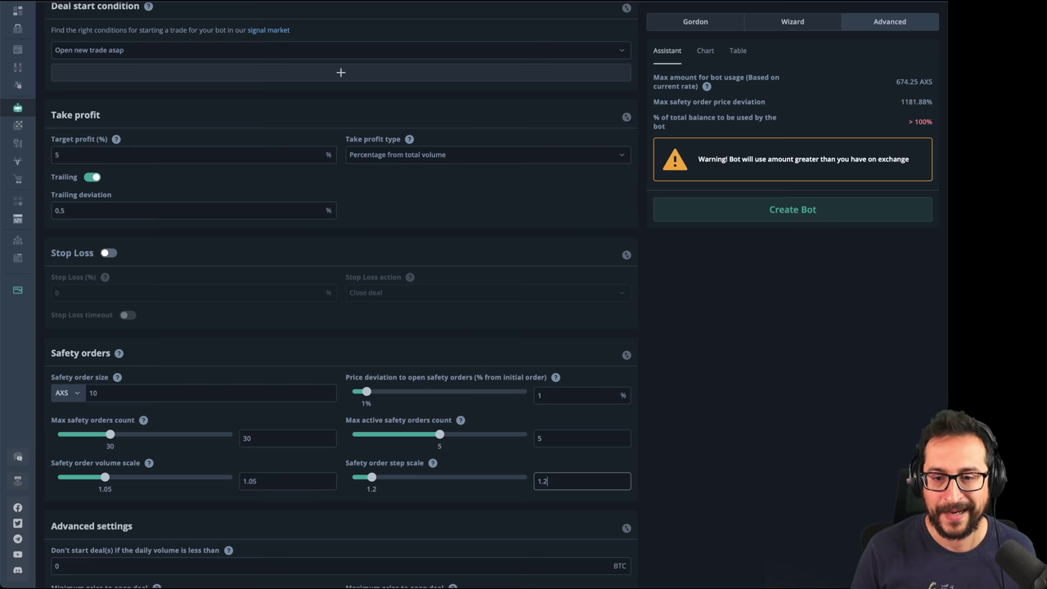
pyautogui.press('BackSpace')
pyautogui.write('1')
pyautogui.press('BackSpace')
pyautogui.write('2')
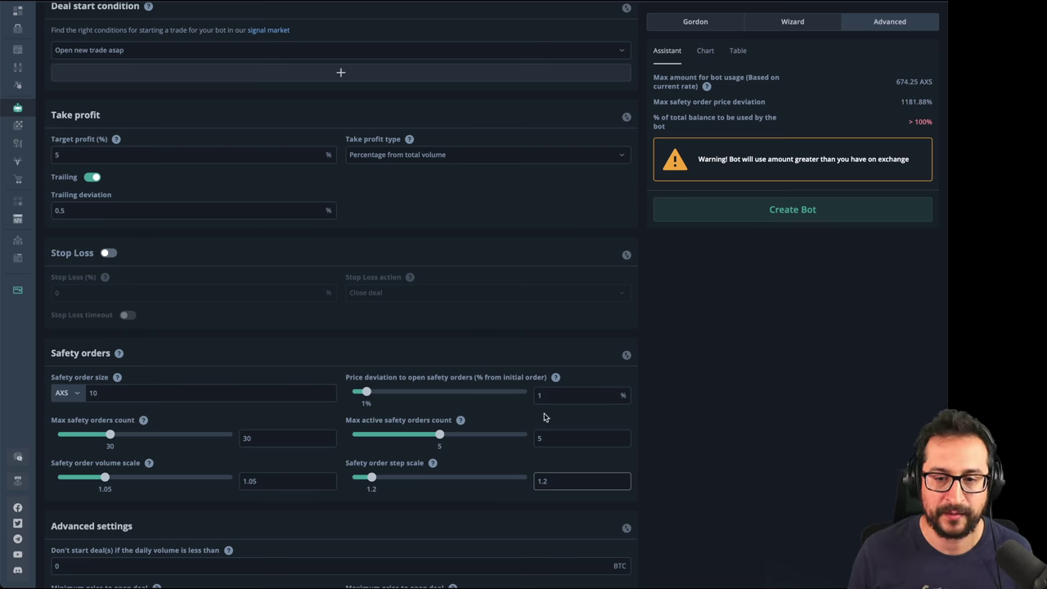
# - Review the max safety order price deviation, the base and safety order sizes, and the percentage of total balance the bot uses
pyautogui.click(915, 111)
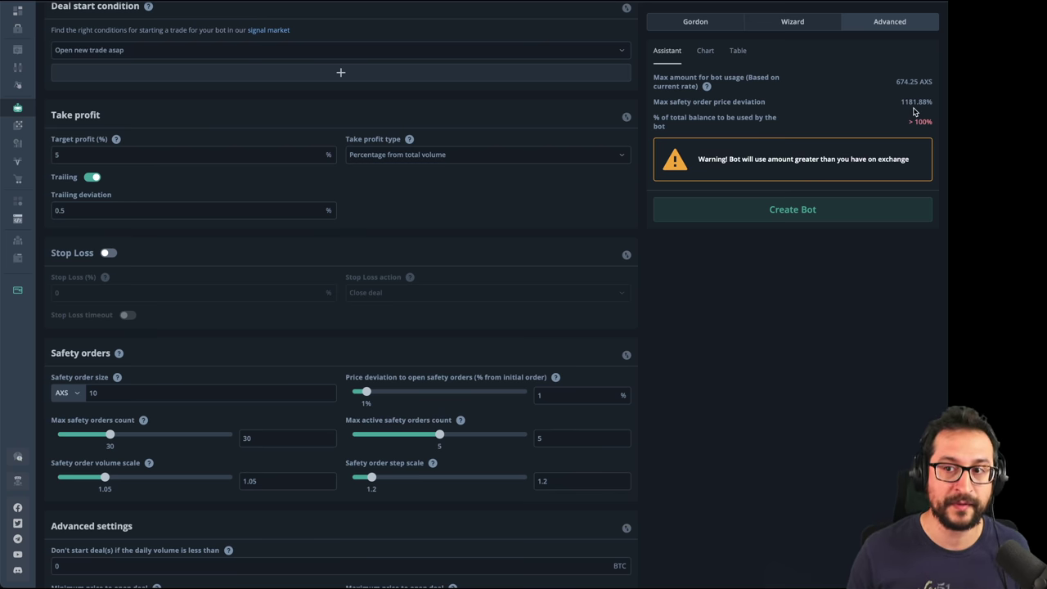
pyautogui.scroll(1, 883, 105)
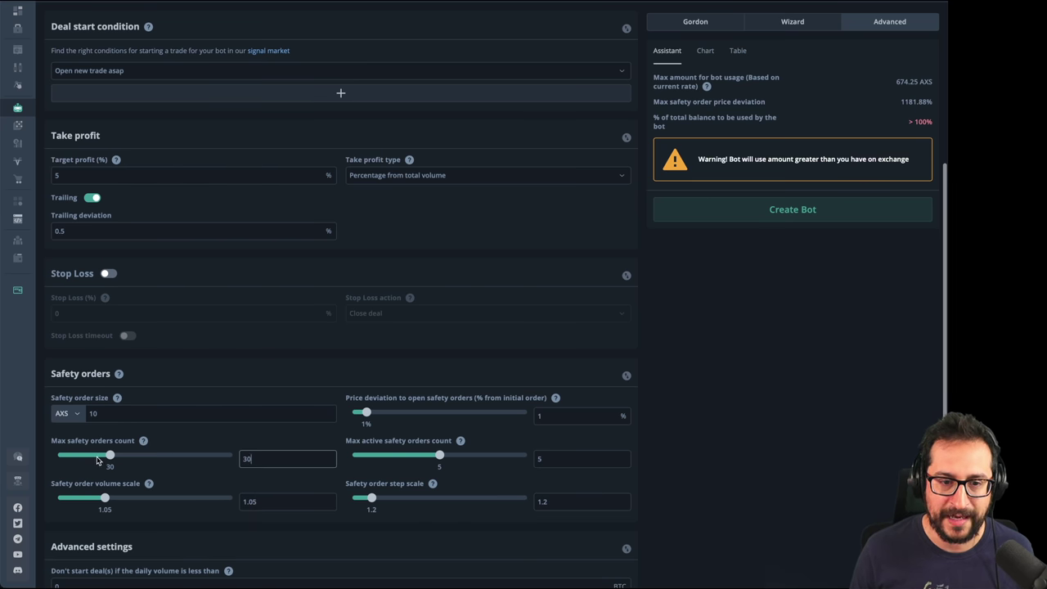
pyautogui.scroll(2, 149, 421)
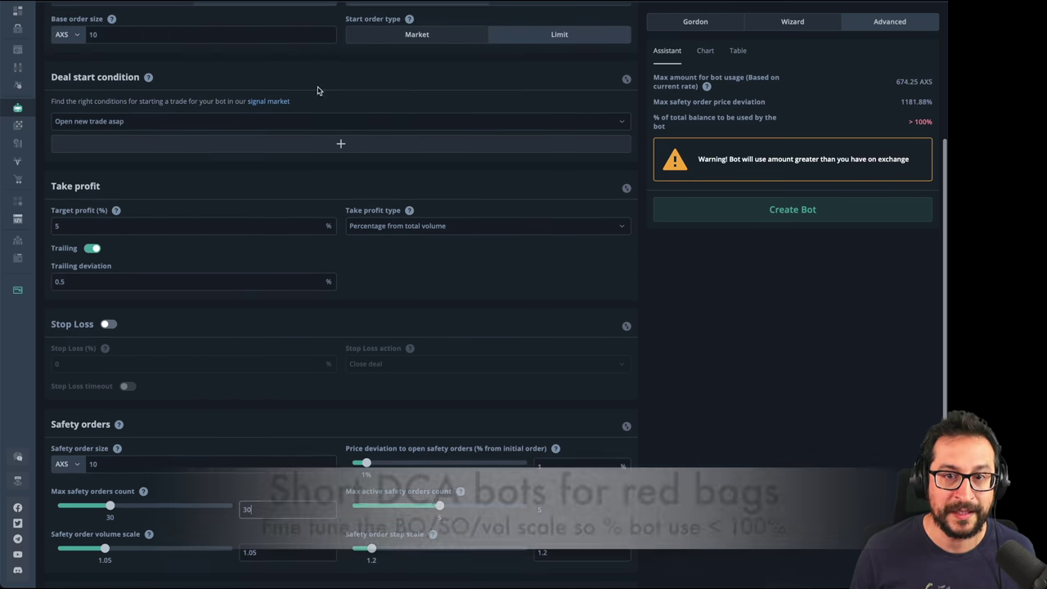
pyautogui.click(146, 40)
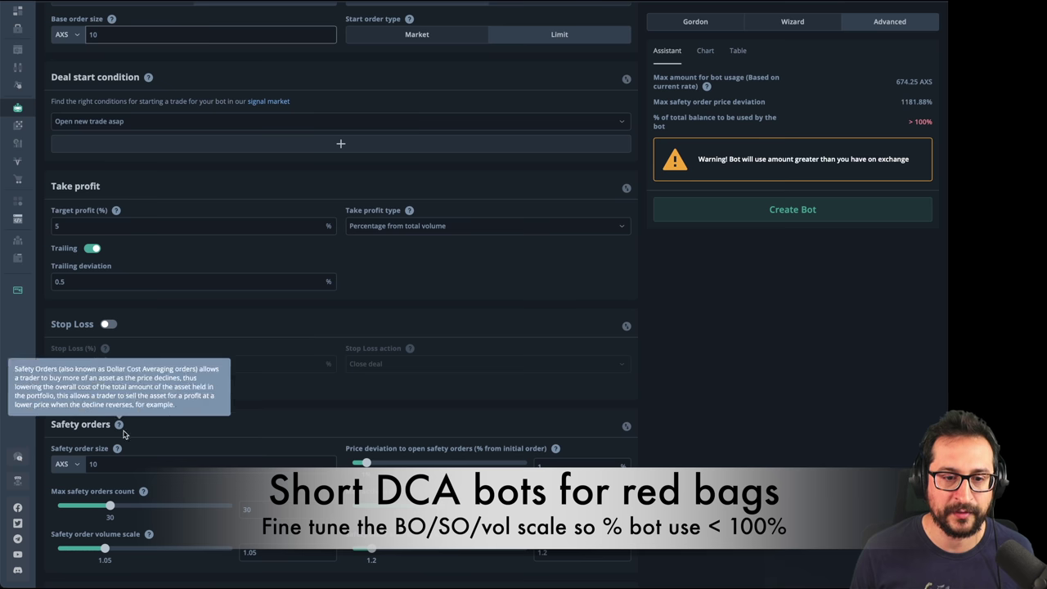
pyautogui.click(124, 464)
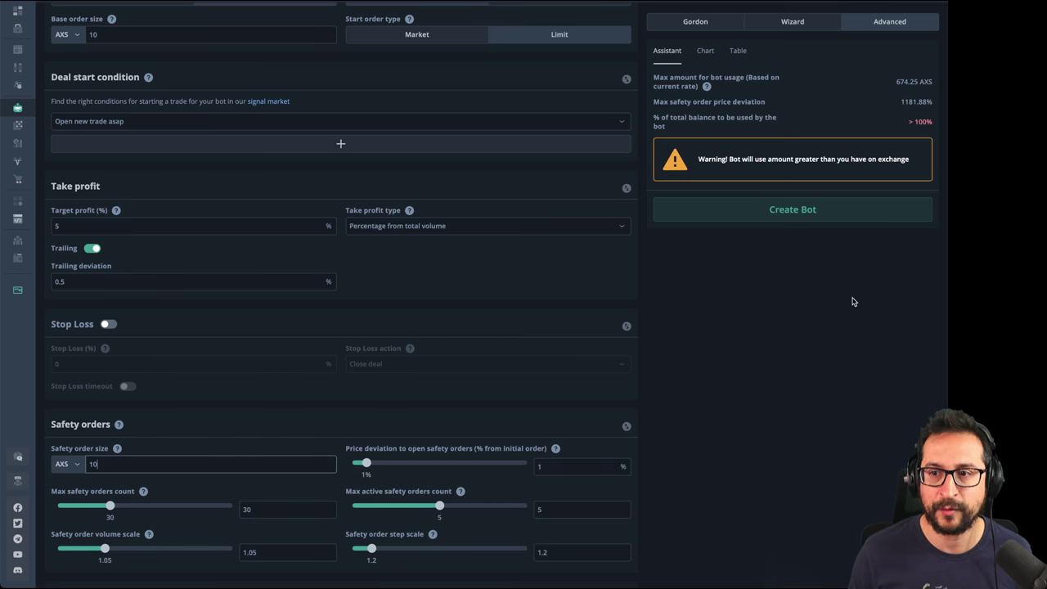
pyautogui.moveTo(711, 119); pyautogui.dragTo(936, 122)
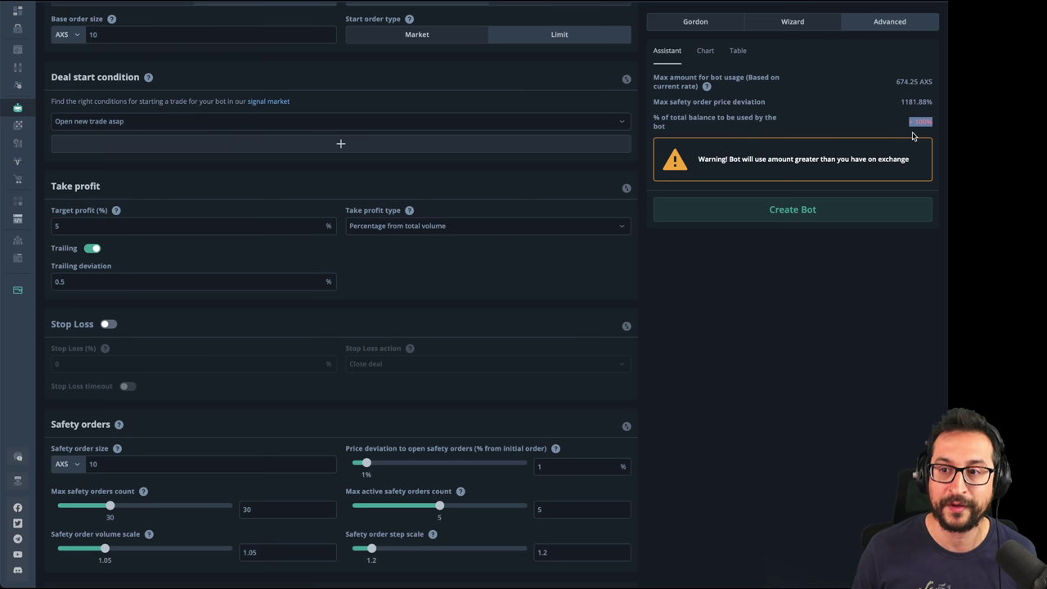
# - Try safety order sizes of 0.4 and 0.5 AXS to reduce the bot's maximum usage
pyautogui.doubleClick(167, 464)
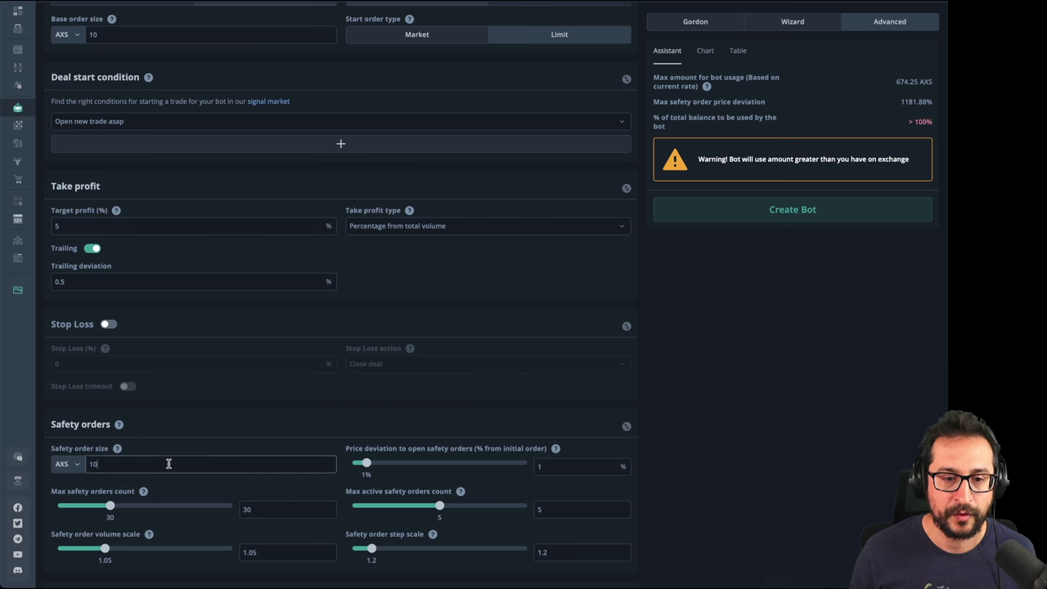
pyautogui.press('BackSpace')
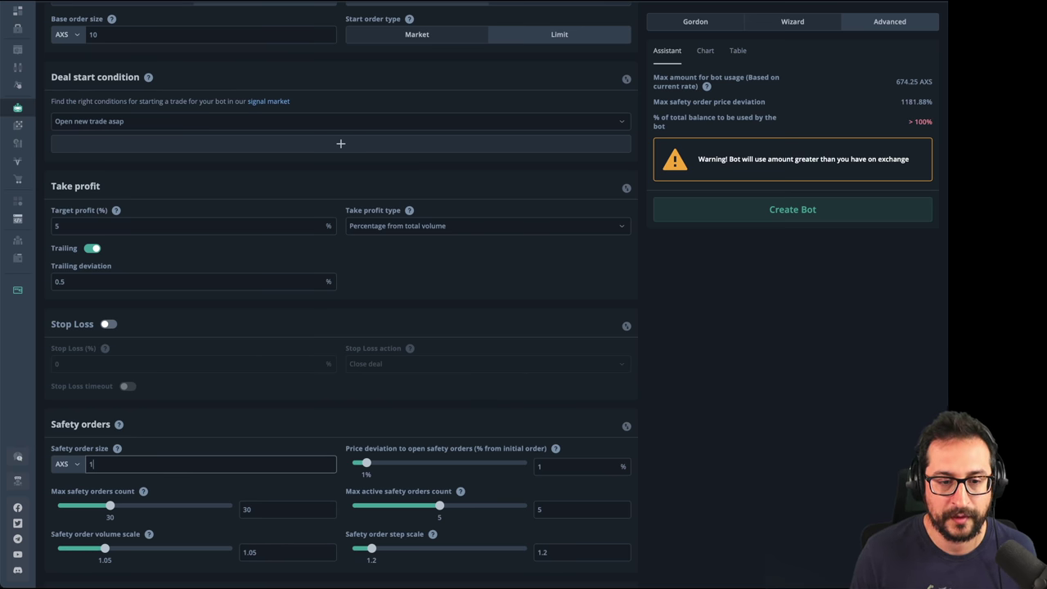
pyautogui.write('0.4')
pyautogui.scroll(1, 341, 294)
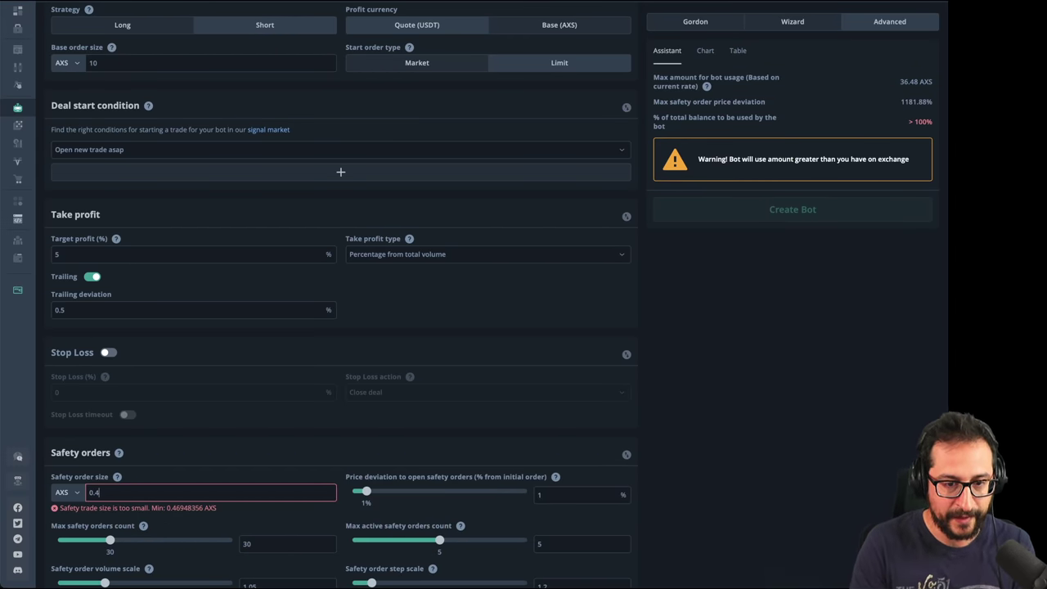
pyautogui.press('BackSpace')
pyautogui.write('5')
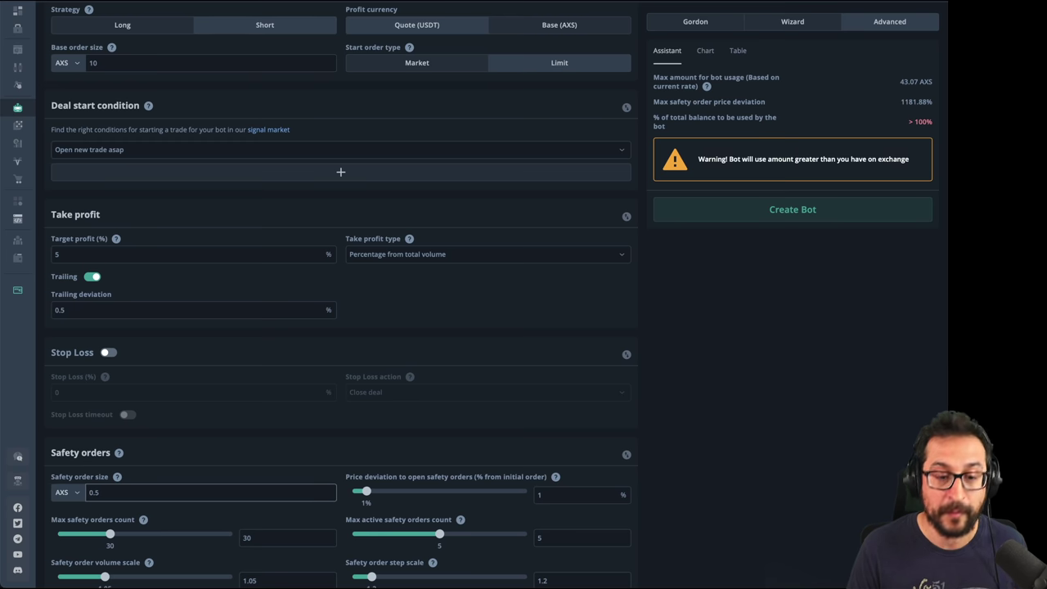
pyautogui.press('BackSpace')
pyautogui.write('4')
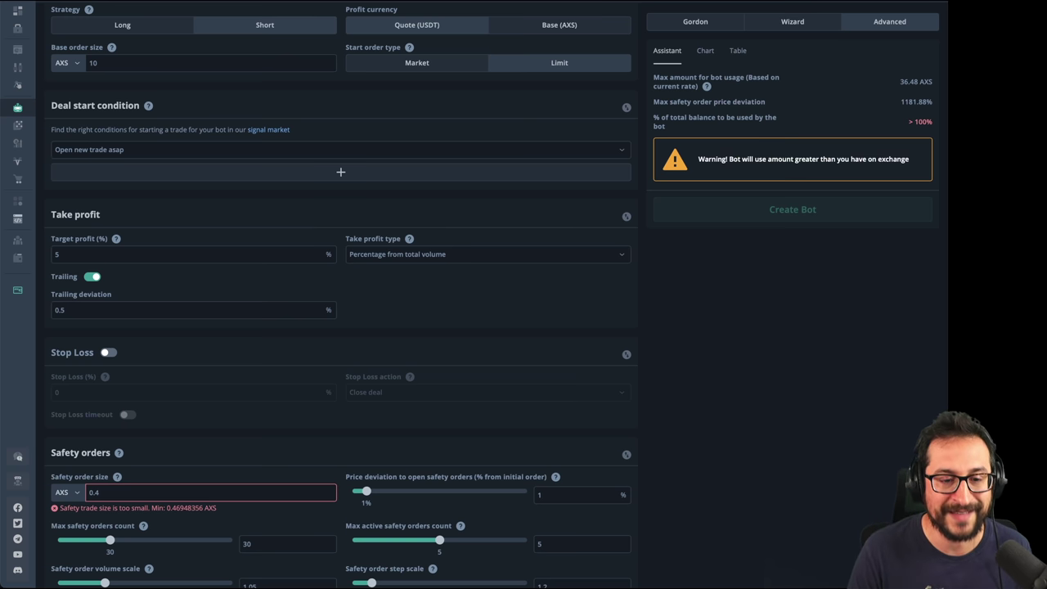
pyautogui.press('BackSpace')
pyautogui.write('5')
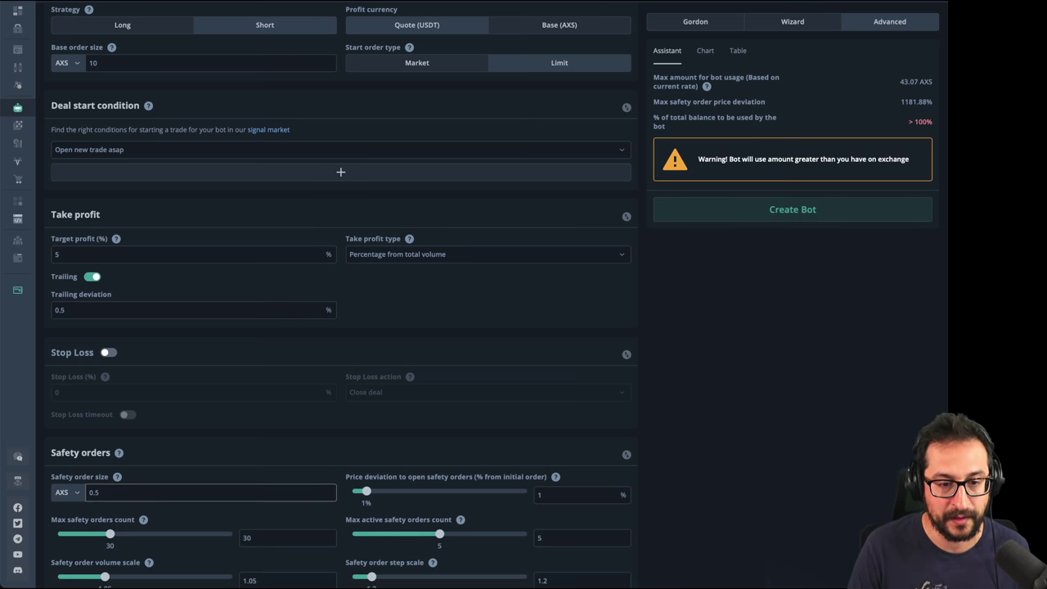
# - Set both the safety order size and the base order size to 1 AXS
pyautogui.press('BackSpace')
pyautogui.press('BackSpace')
pyautogui.press('BackSpace')
pyautogui.write('1')
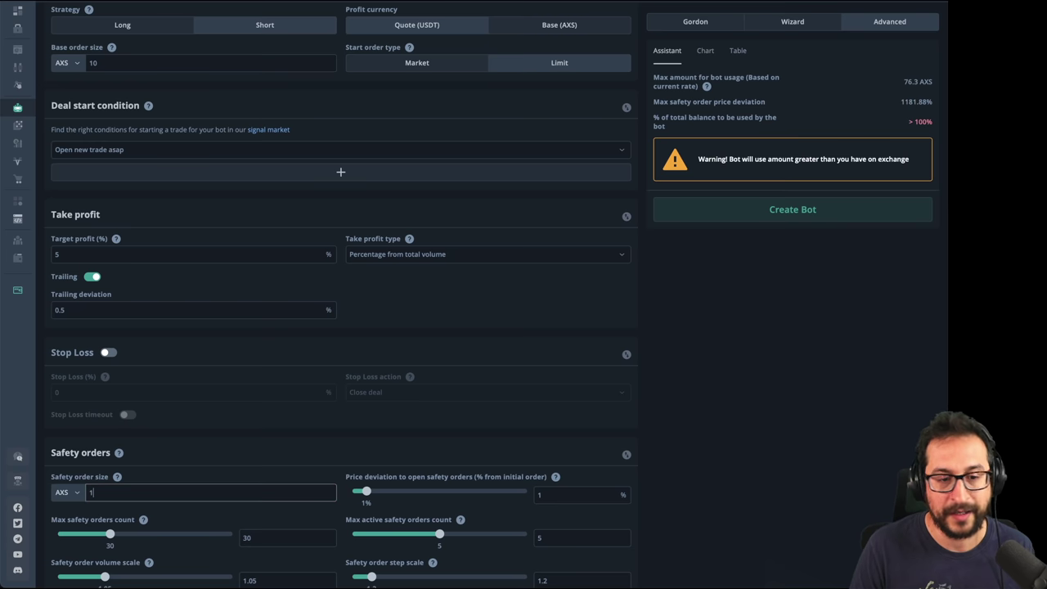
pyautogui.click(131, 66)
pyautogui.press('BackSpace')
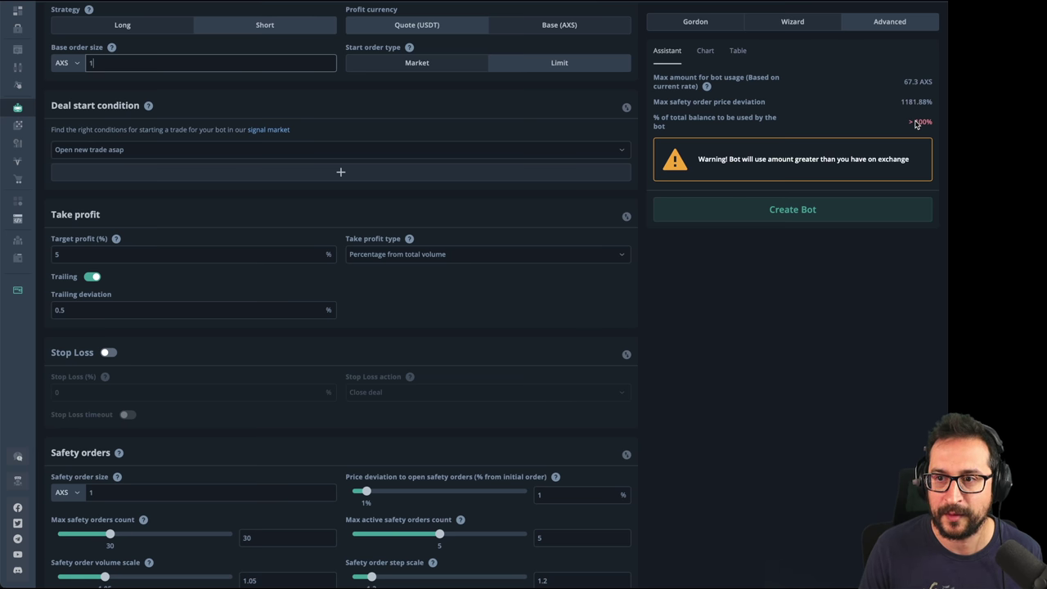
# - Try a safety order volume scale of 1.0 and restore it to 1.05
pyautogui.moveTo(733, 158); pyautogui.dragTo(907, 159)
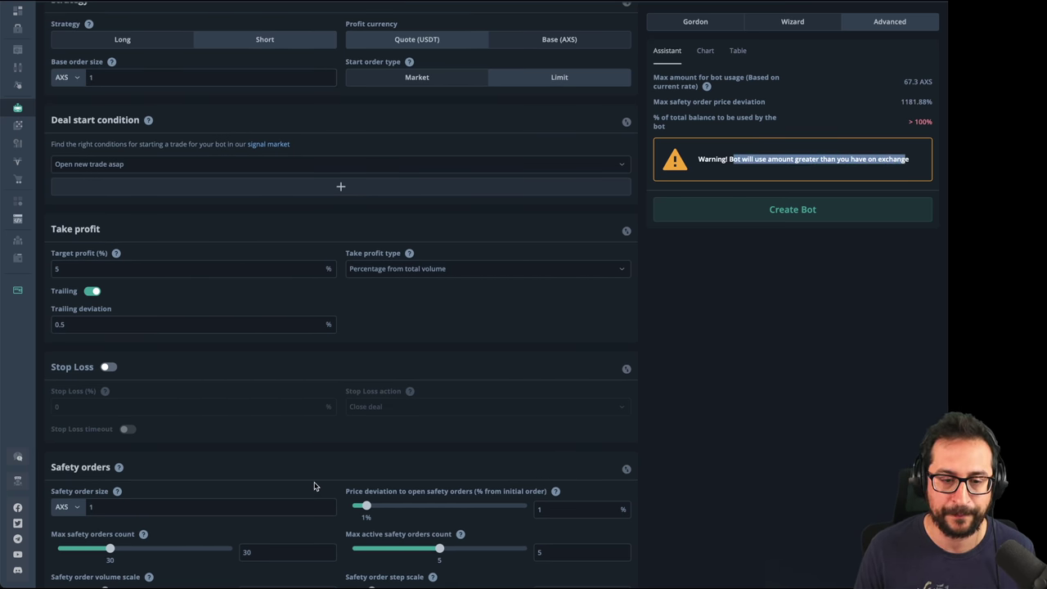
pyautogui.scroll(-1, 314, 485)
pyautogui.click(276, 468)
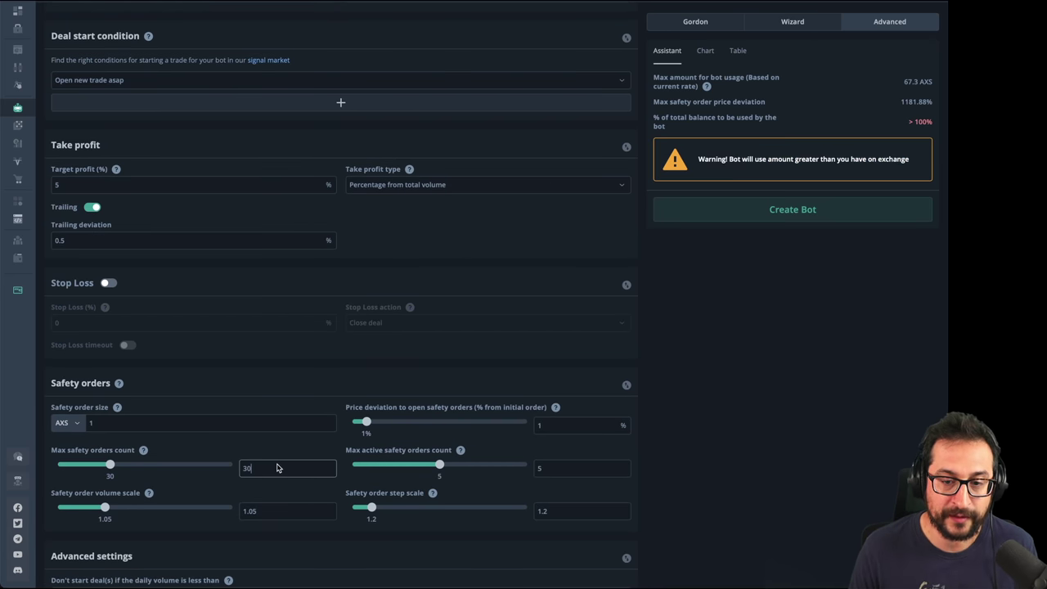
pyautogui.click(280, 511)
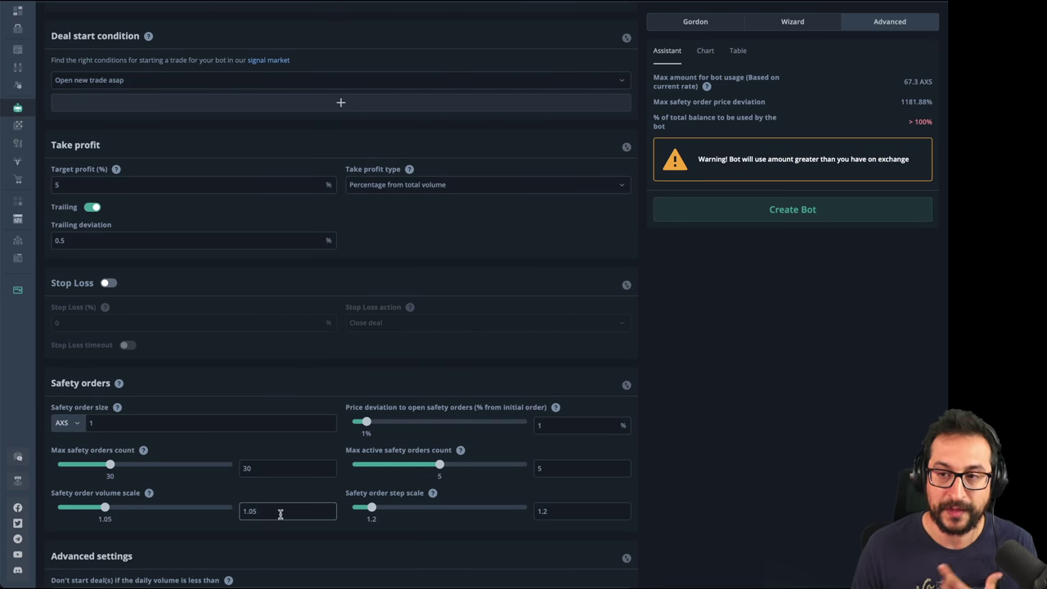
pyautogui.click(103, 420)
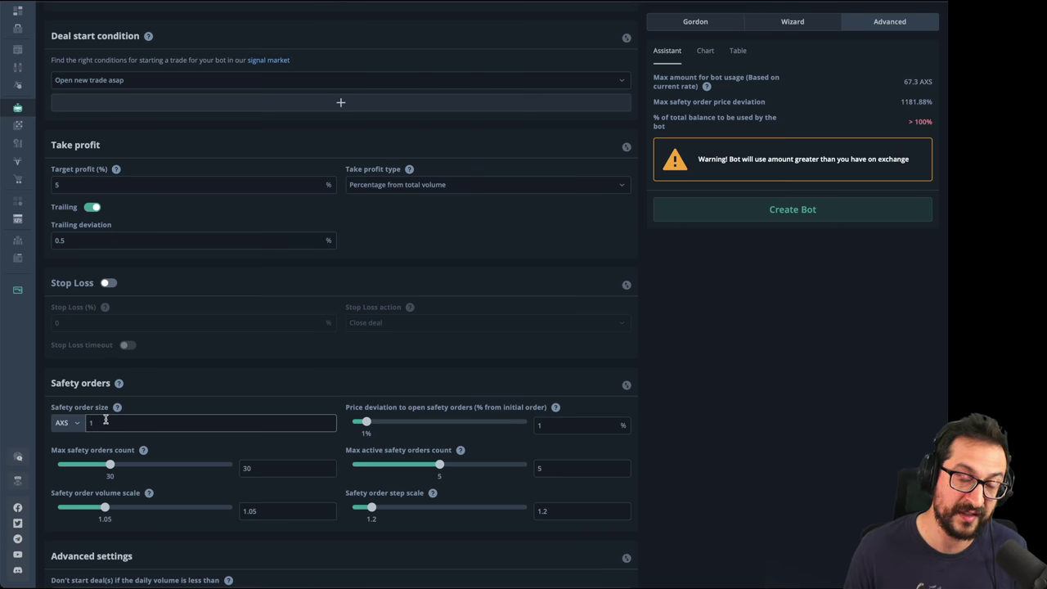
pyautogui.click(280, 510)
pyautogui.press('BackSpace')
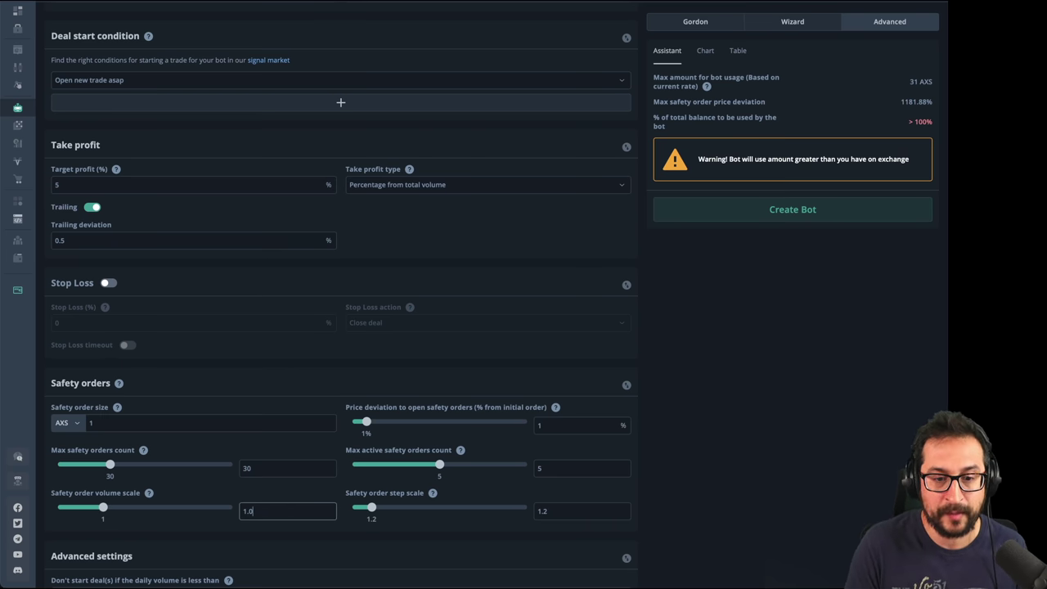
pyautogui.write('5')
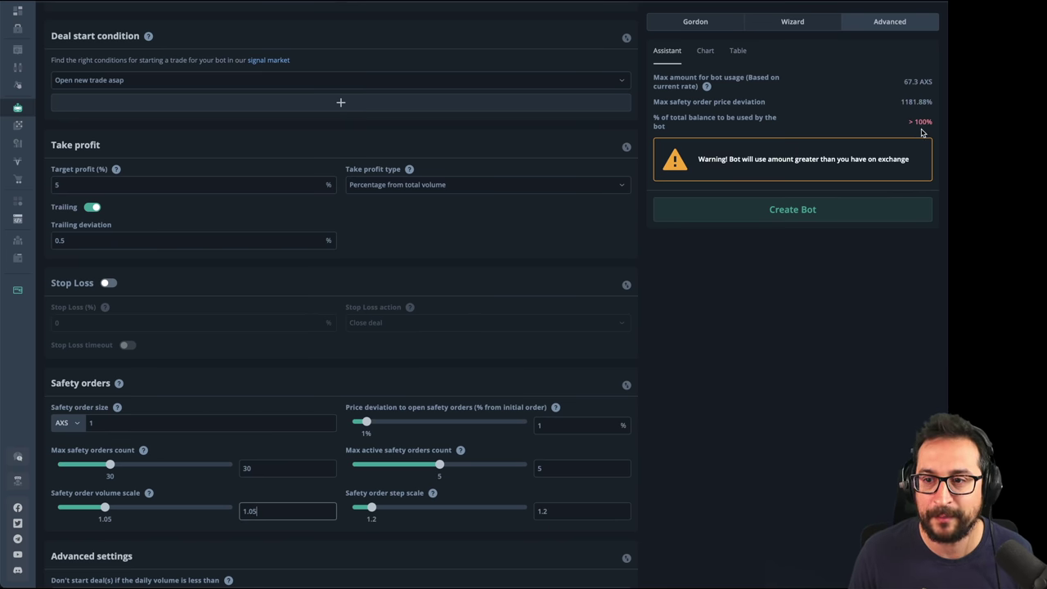
# - Set the max safety orders count to 18 and check the total balance percentage and the max safety order price deviation
pyautogui.doubleClick(267, 471)
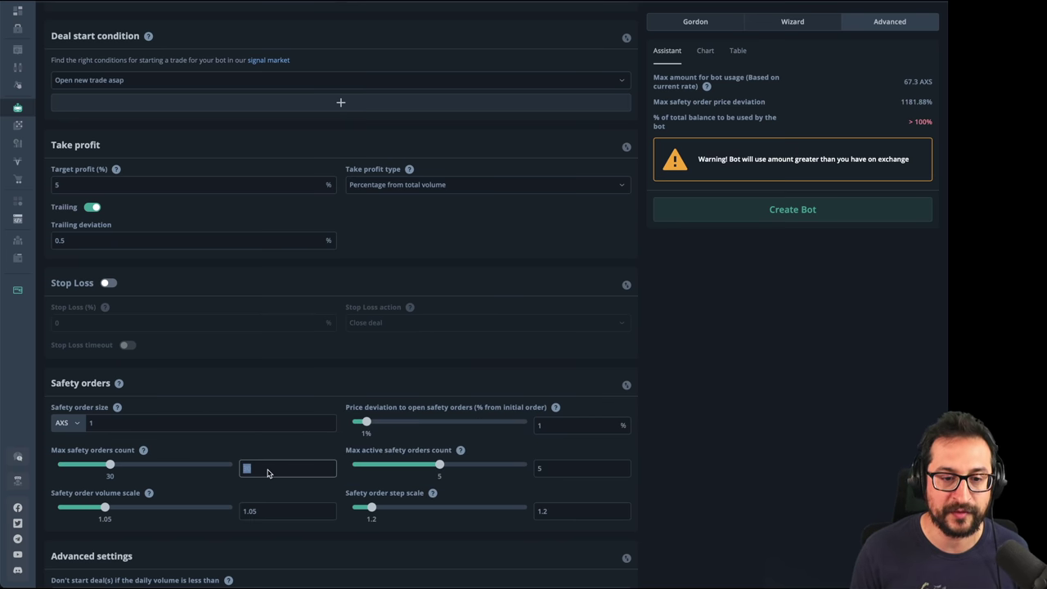
pyautogui.write('15')
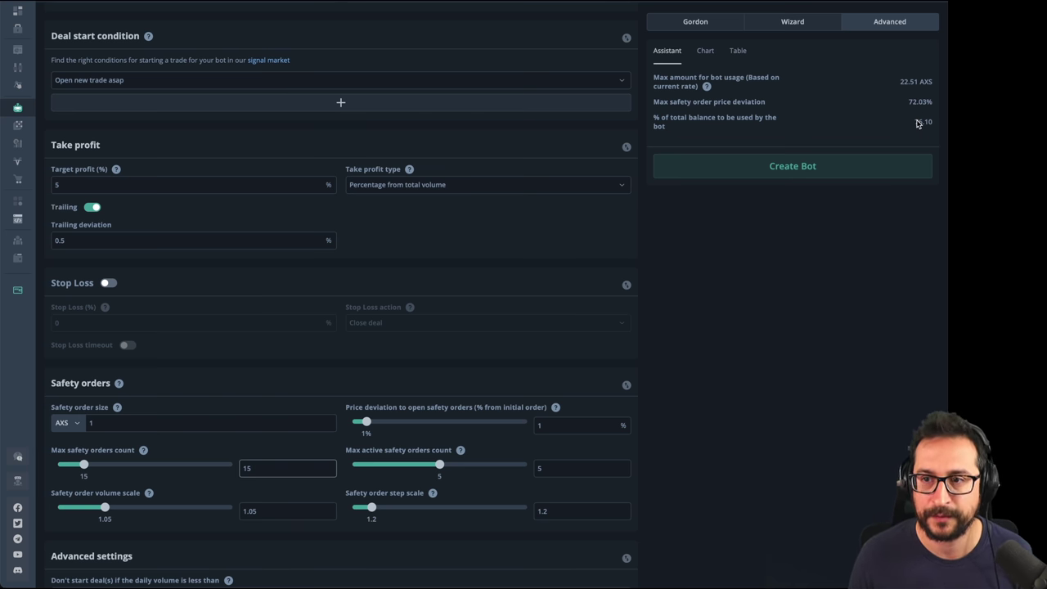
pyautogui.scroll(-1, 918, 123)
pyautogui.press('BackSpace')
pyautogui.write('7')
pyautogui.press('BackSpace')
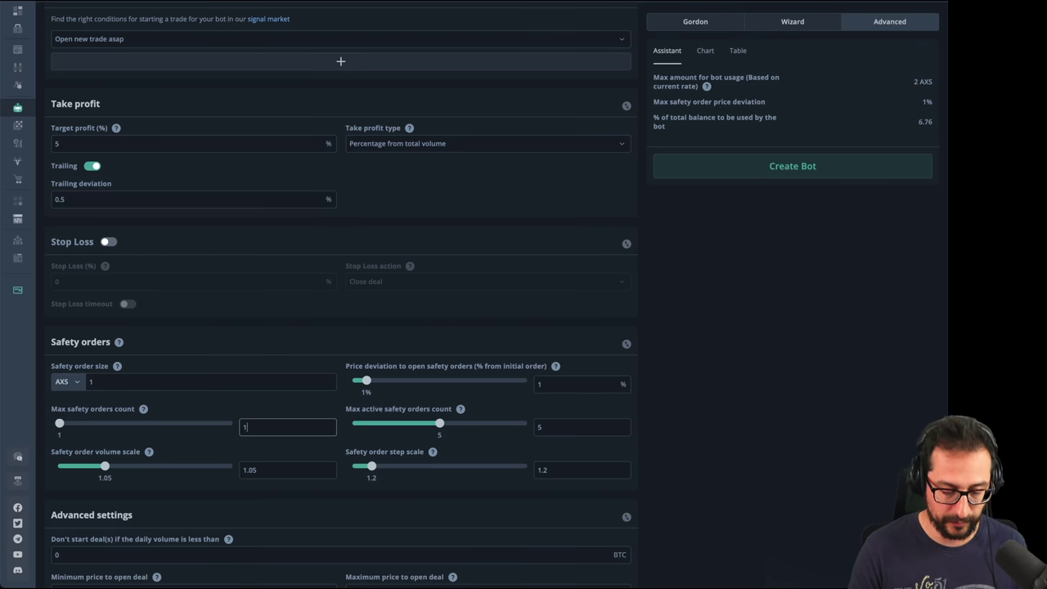
pyautogui.write('8')
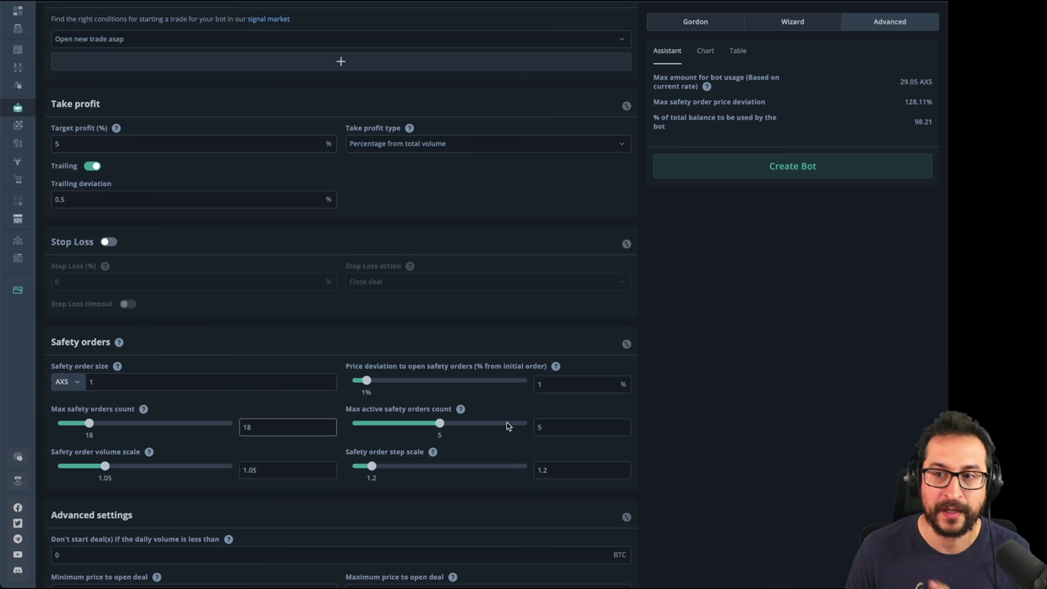
pyautogui.moveTo(913, 122); pyautogui.dragTo(936, 127)
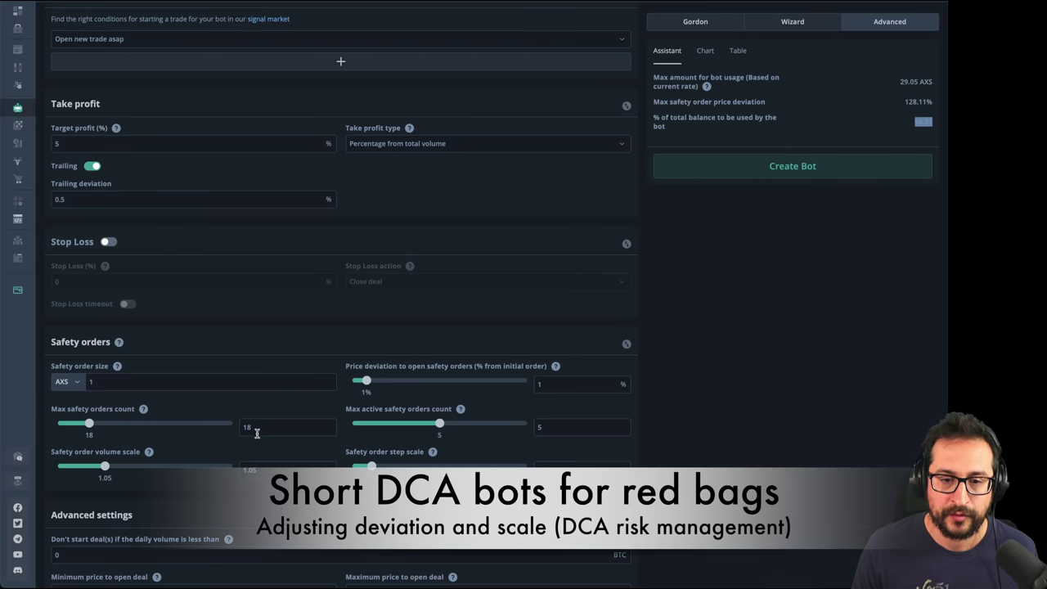
pyautogui.moveTo(260, 427); pyautogui.dragTo(226, 424)
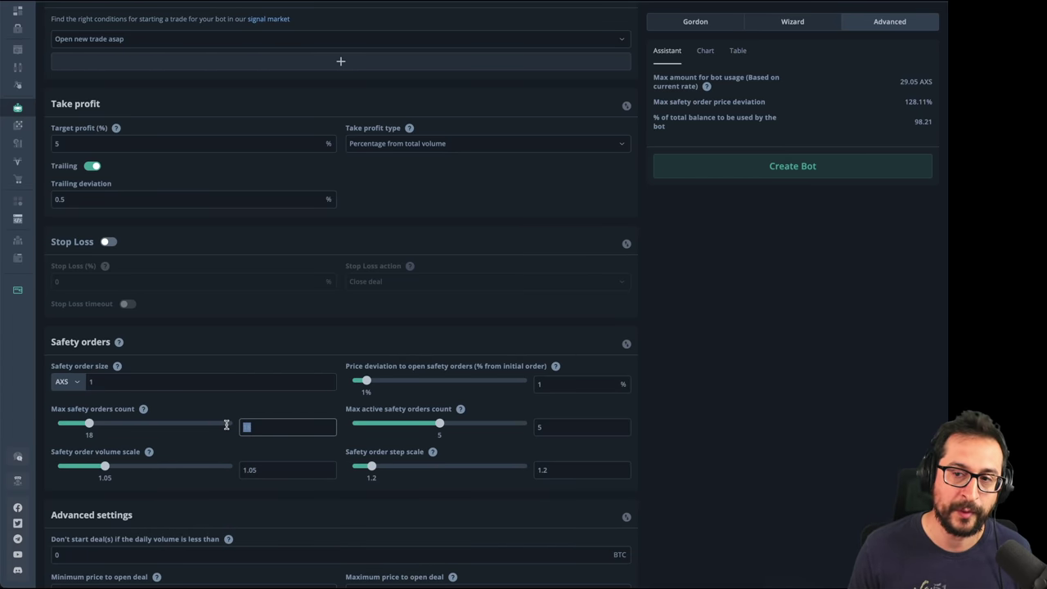
pyautogui.moveTo(904, 101); pyautogui.dragTo(933, 100)
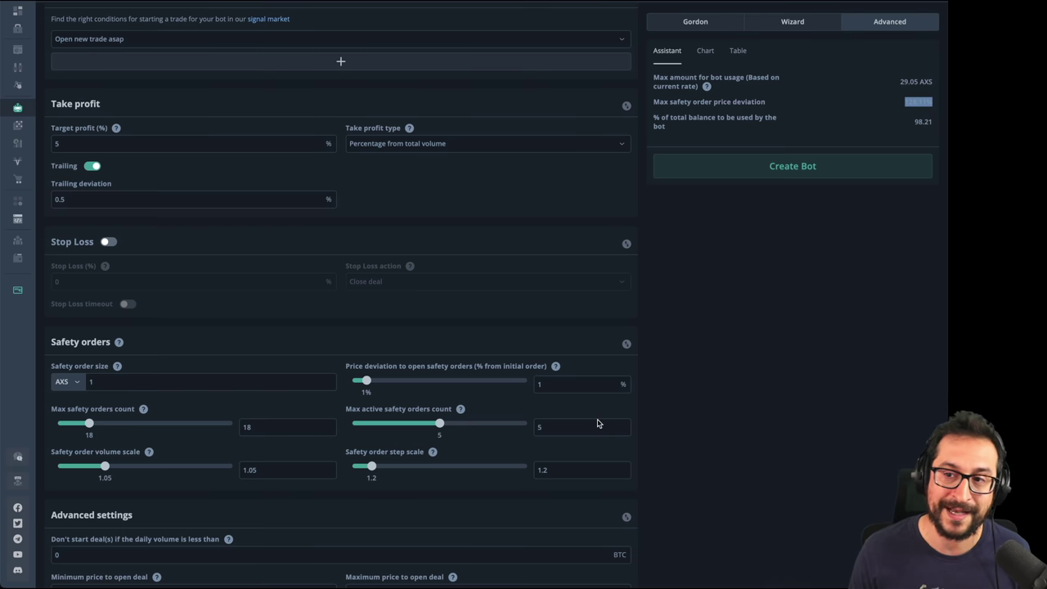
# - Compare the max safety order price deviation with AXS's fall from its peak and rise from its launch low, measured on the TradingView chart
pyautogui.click(864, 292)
pyautogui.moveTo(904, 101); pyautogui.dragTo(924, 102)
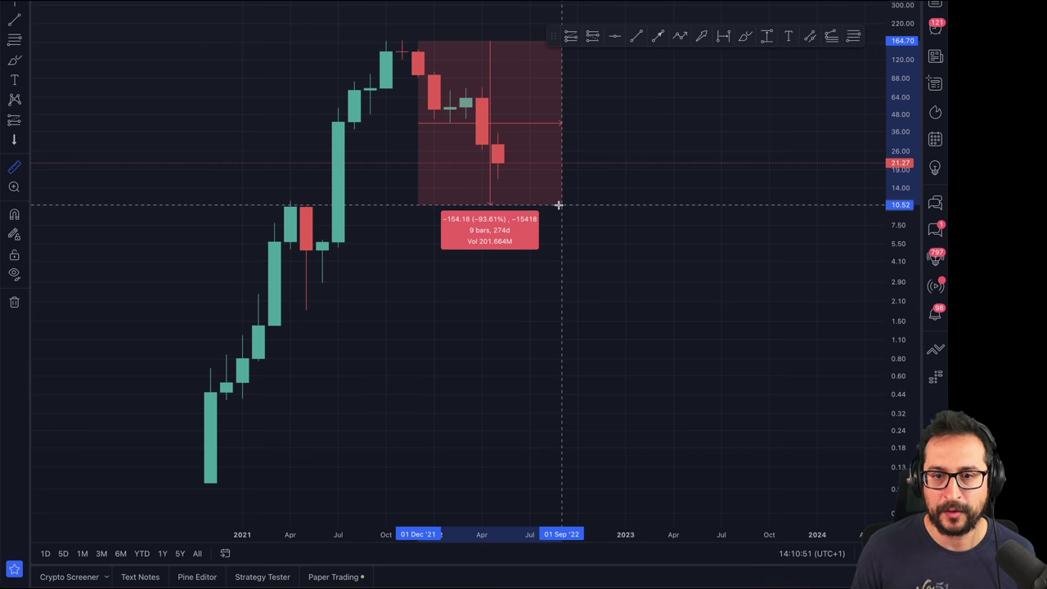
pyautogui.click(588, 272)
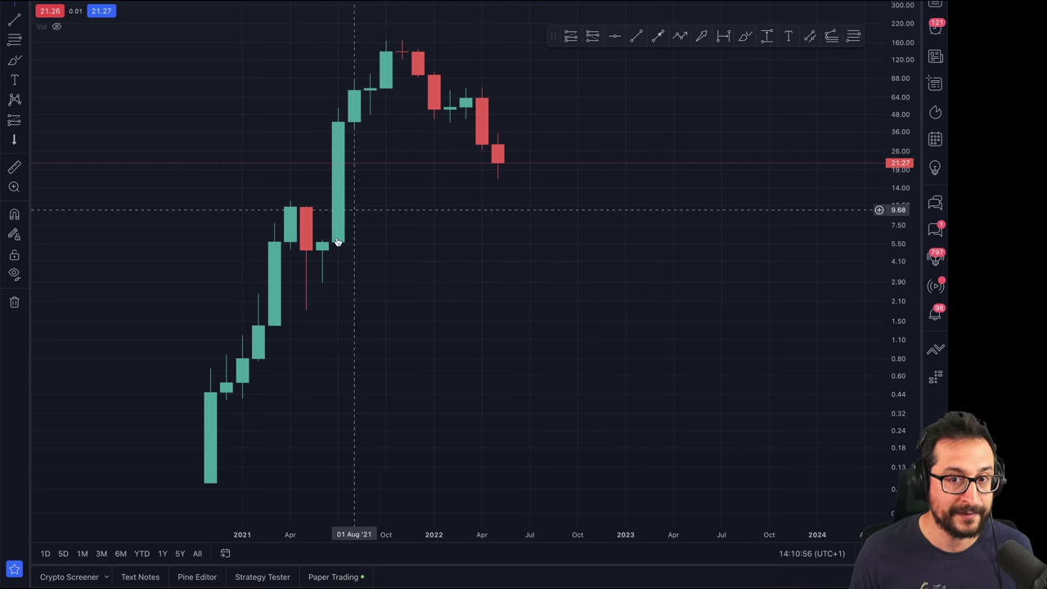
pyautogui.keyDown('shift'); pyautogui.click(226, 481); pyautogui.keyUp('shift')
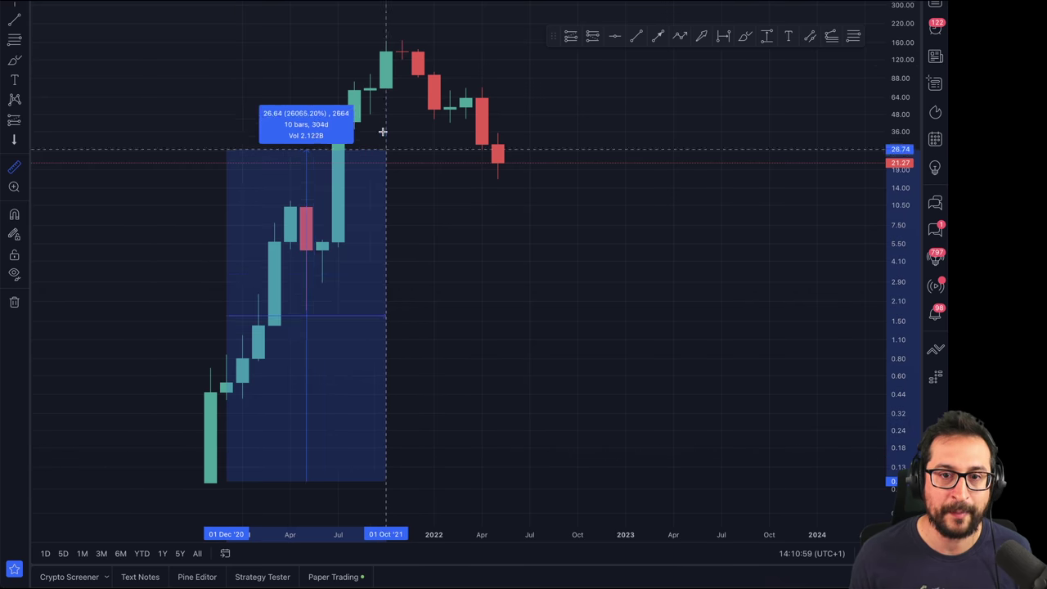
pyautogui.click(401, 49)
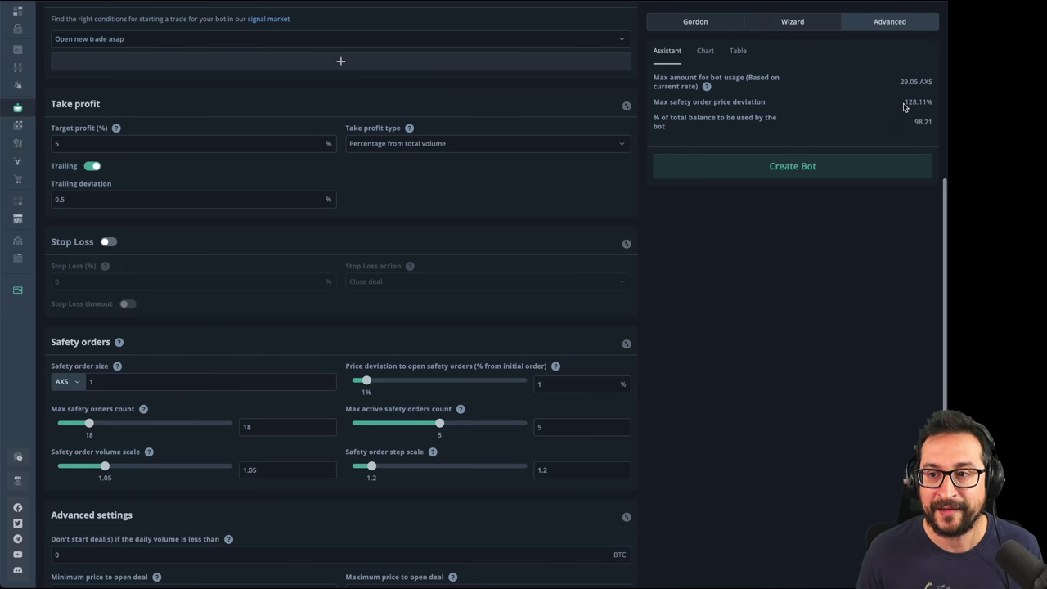
pyautogui.moveTo(904, 104); pyautogui.dragTo(932, 103)
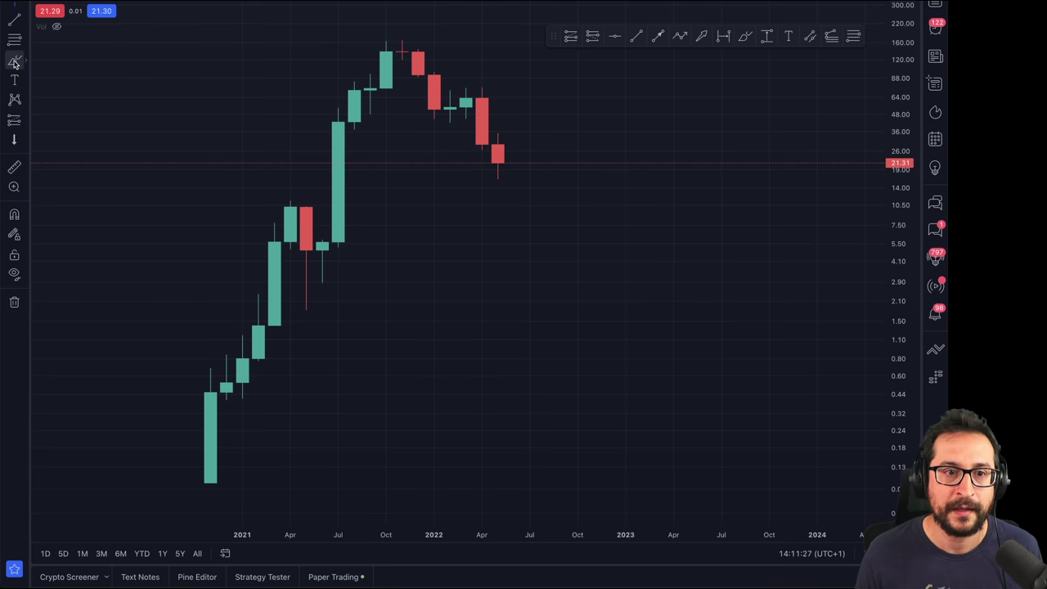
# - On the TradingView chart, brush a projected price path dipping to about 5 and climbing to about 220, and mark levels near 48 and 17
pyautogui.moveTo(514, 160)
pyautogui.mouseDown()
pyautogui.moveTo(513, 192)
pyautogui.moveTo(579, 234)
pyautogui.moveTo(812, 106)
pyautogui.moveTo(849, 103)
pyautogui.moveTo(883, 21)
pyautogui.mouseUp()
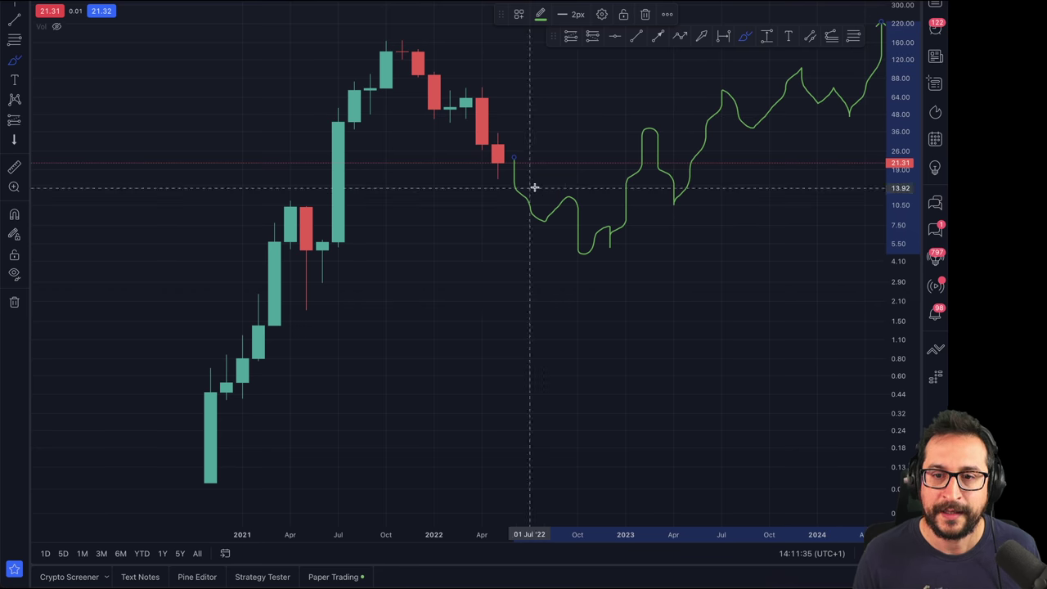
pyautogui.moveTo(451, 113); pyautogui.dragTo(511, 113)
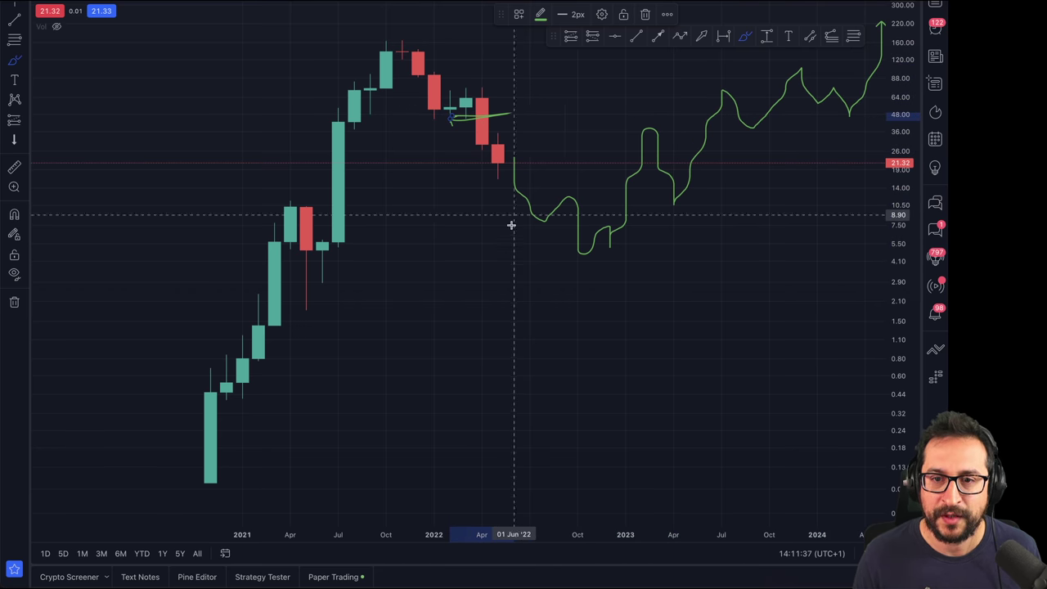
pyautogui.moveTo(531, 171); pyautogui.dragTo(495, 178)
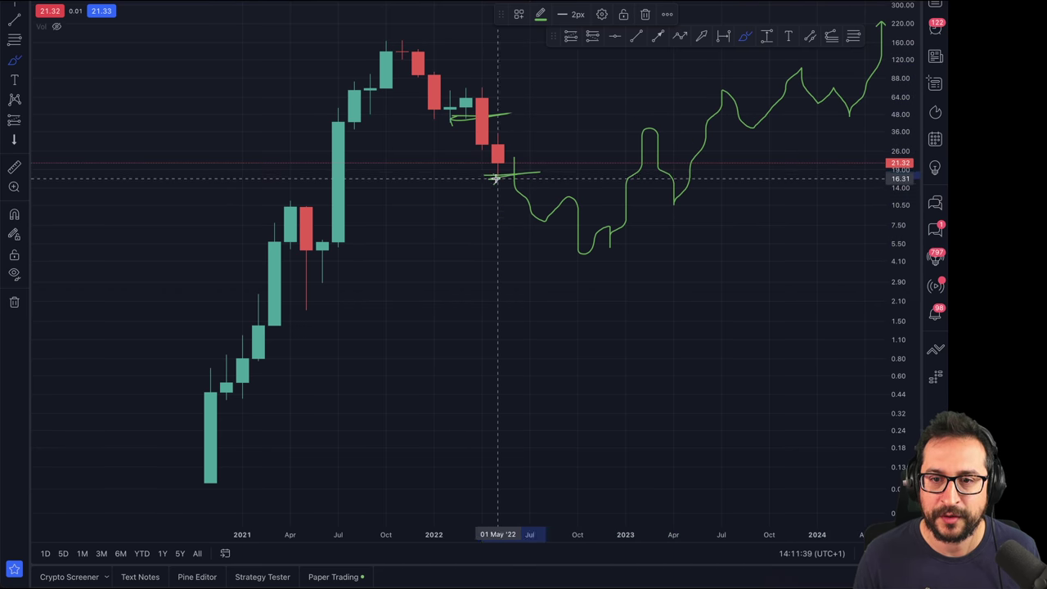
pyautogui.click(544, 172)
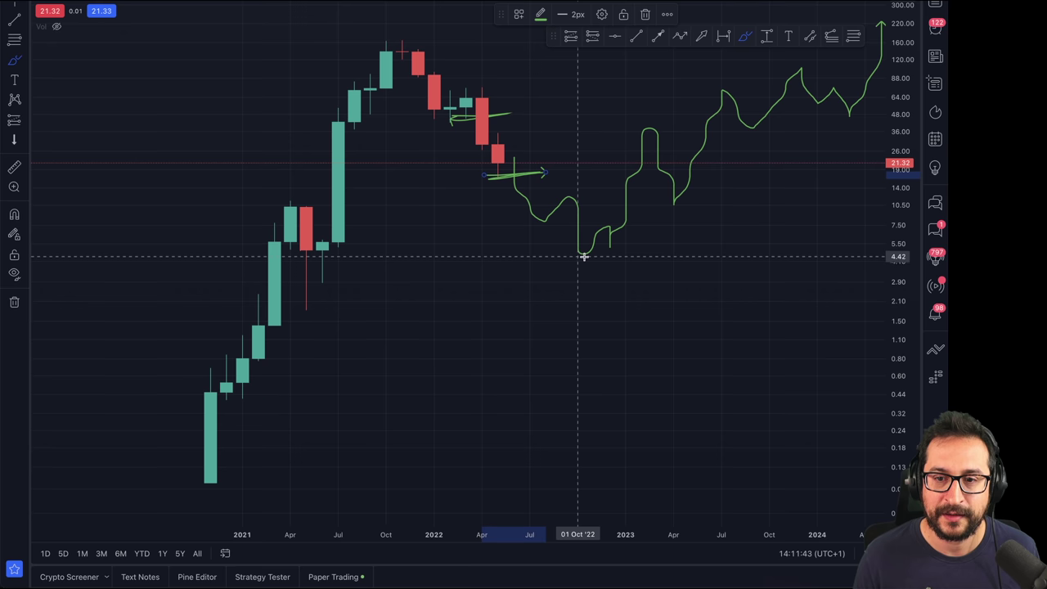
# - Brush a circle at the projected bottom, arrows for rising order levels above it, and a bracket from the latest candle's low to about 7.5
pyautogui.moveTo(570, 251)
pyautogui.mouseDown()
pyautogui.moveTo(594, 257)
pyautogui.moveTo(568, 251)
pyautogui.moveTo(638, 224)
pyautogui.moveTo(627, 217)
pyautogui.moveTo(641, 215)
pyautogui.moveTo(642, 201)
pyautogui.mouseUp()
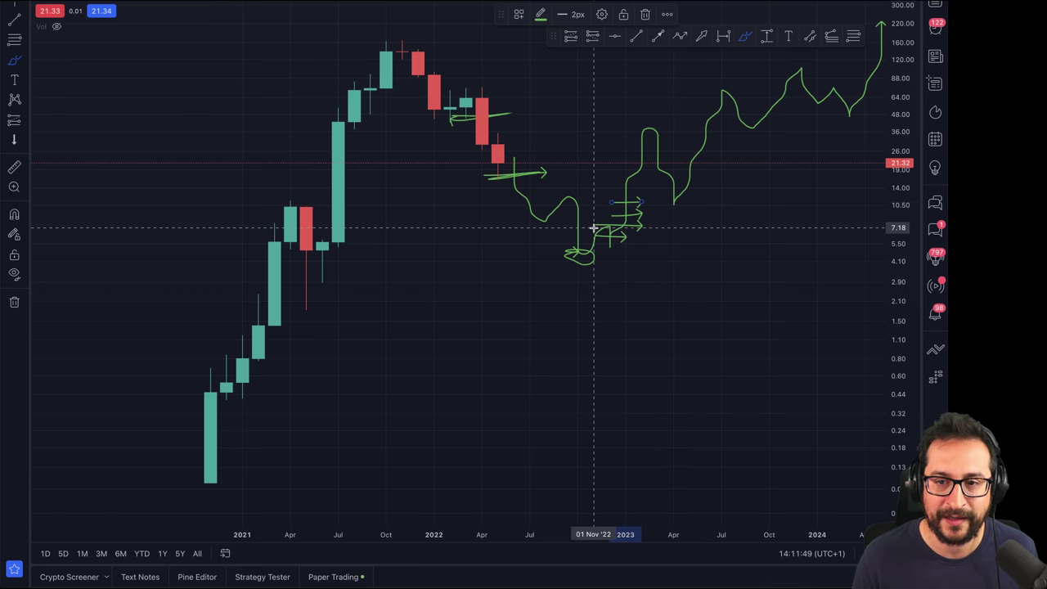
pyautogui.moveTo(593, 229); pyautogui.dragTo(744, 235)
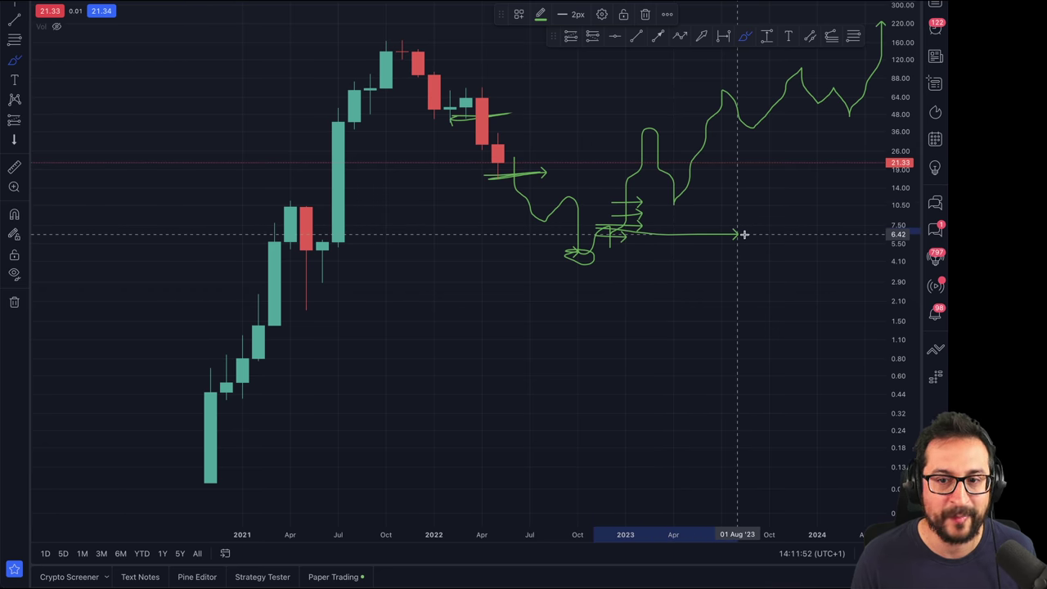
pyautogui.moveTo(497, 179)
pyautogui.mouseDown()
pyautogui.moveTo(500, 227)
pyautogui.moveTo(483, 190)
pyautogui.mouseUp()
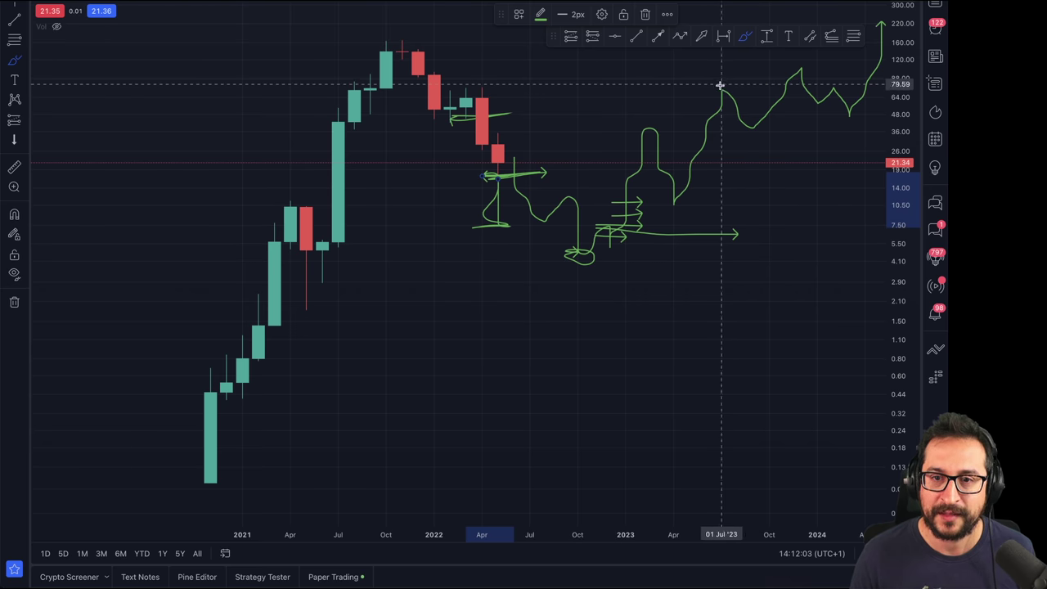
# - Brush arrows near the 88 level and along the projected bottom, trace the pullbacks after the projected peaks, and finish brushing
pyautogui.moveTo(739, 73); pyautogui.dragTo(814, 76)
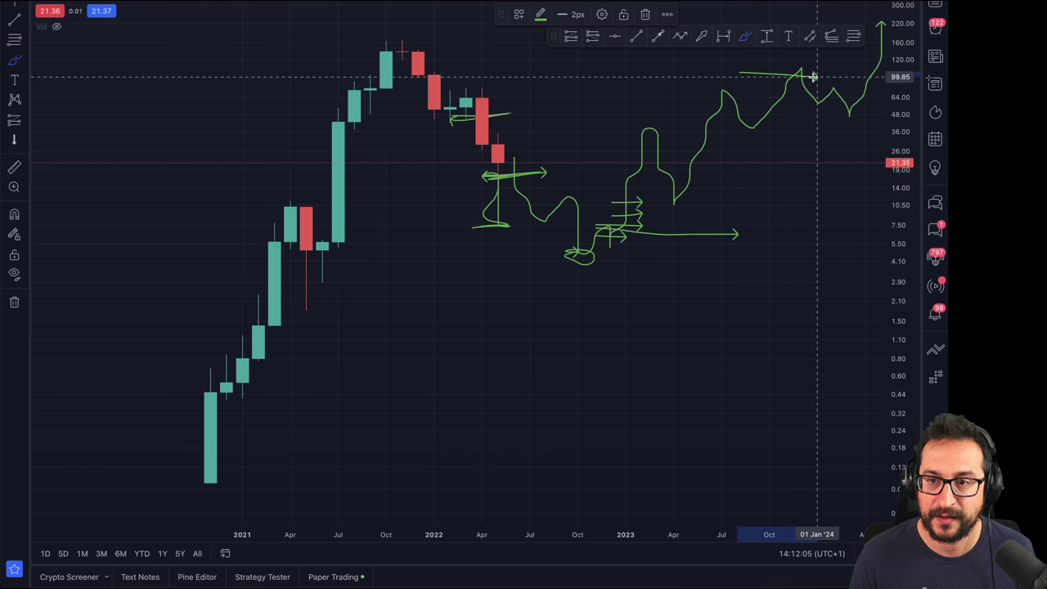
pyautogui.moveTo(579, 253); pyautogui.dragTo(785, 253)
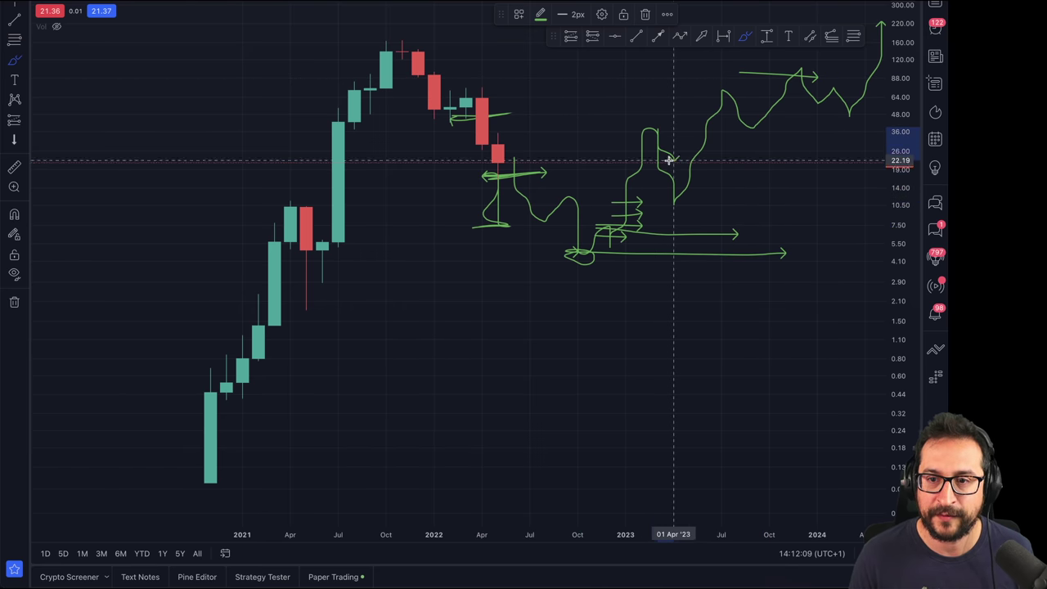
pyautogui.moveTo(669, 160); pyautogui.dragTo(678, 199)
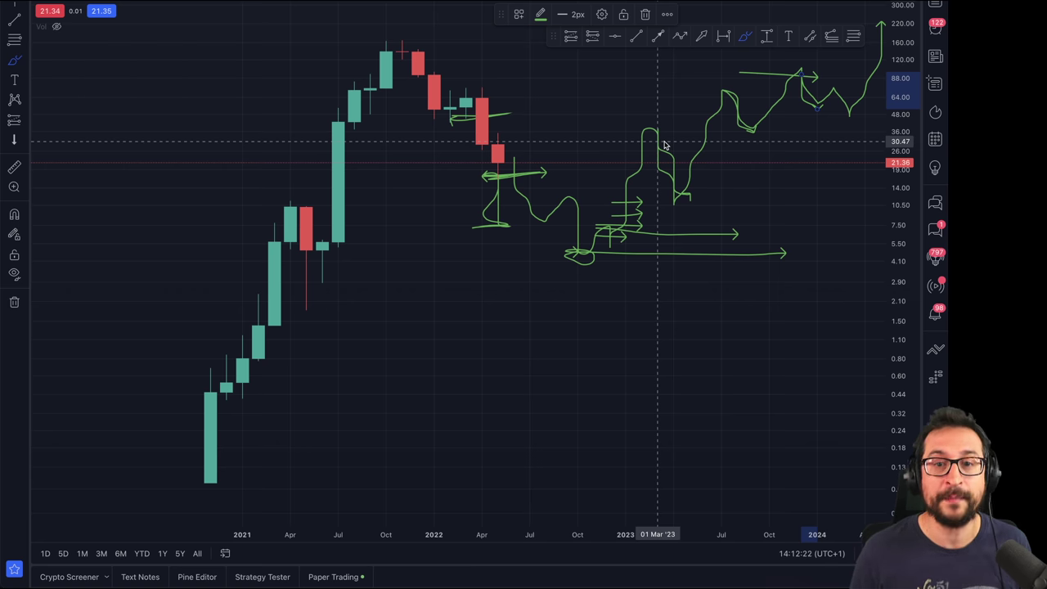
pyautogui.click(664, 146)
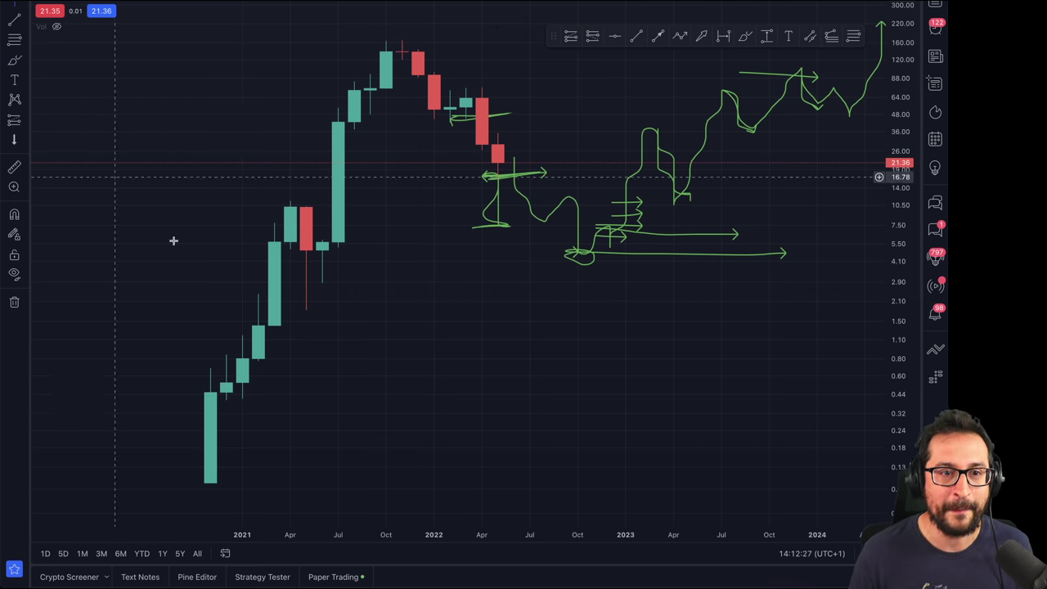
# - Measure AXS's rise from its launch low on the chart
pyautogui.keyDown('shift'); pyautogui.click(210, 481); pyautogui.keyUp('shift')
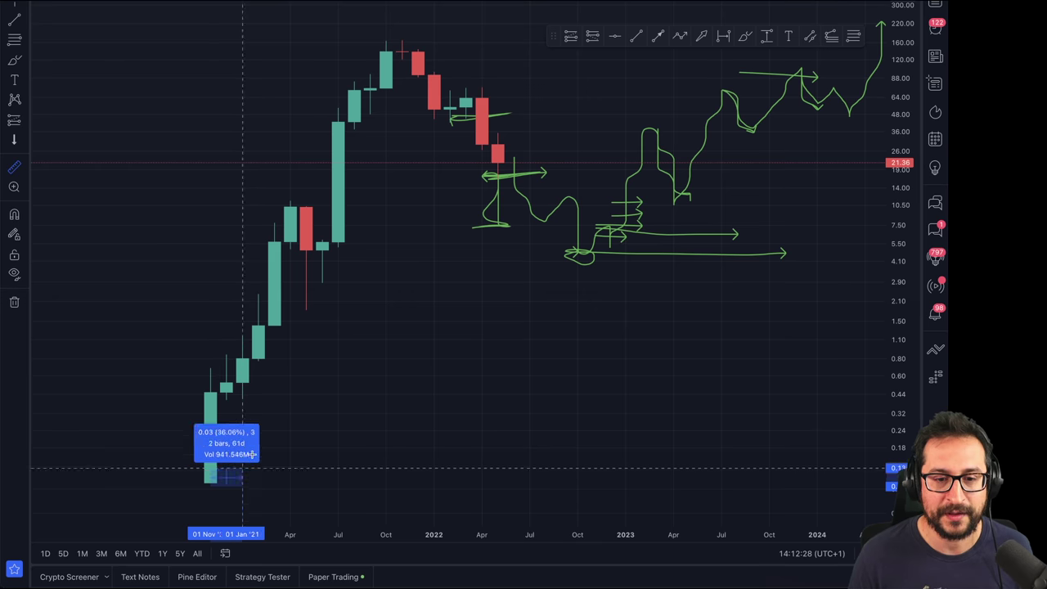
pyautogui.click(307, 344)
pyautogui.click(322, 475)
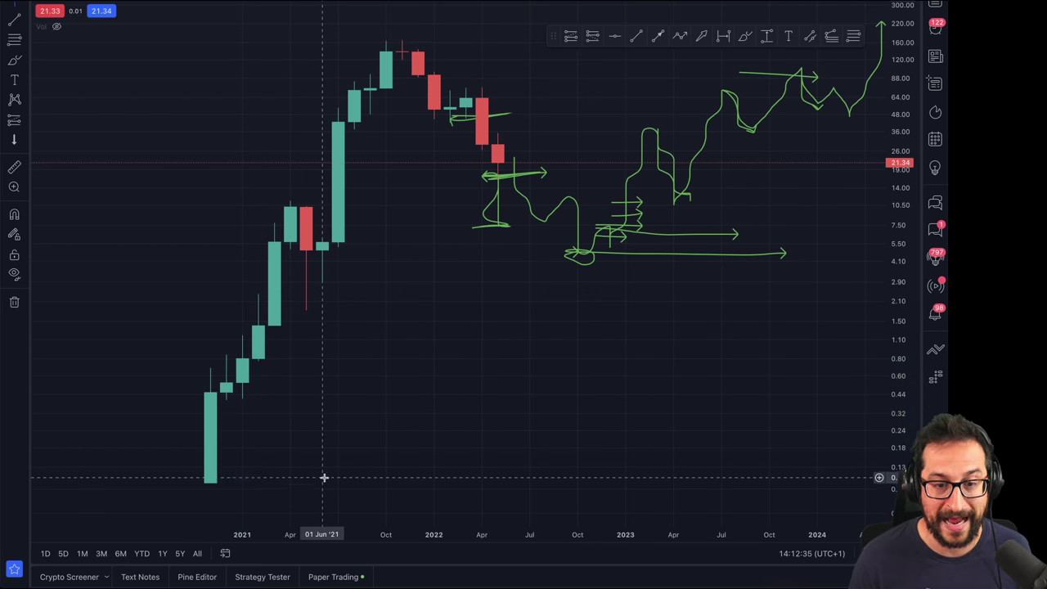
pyautogui.keyDown('shift'); pyautogui.click(323, 482); pyautogui.keyUp('shift')
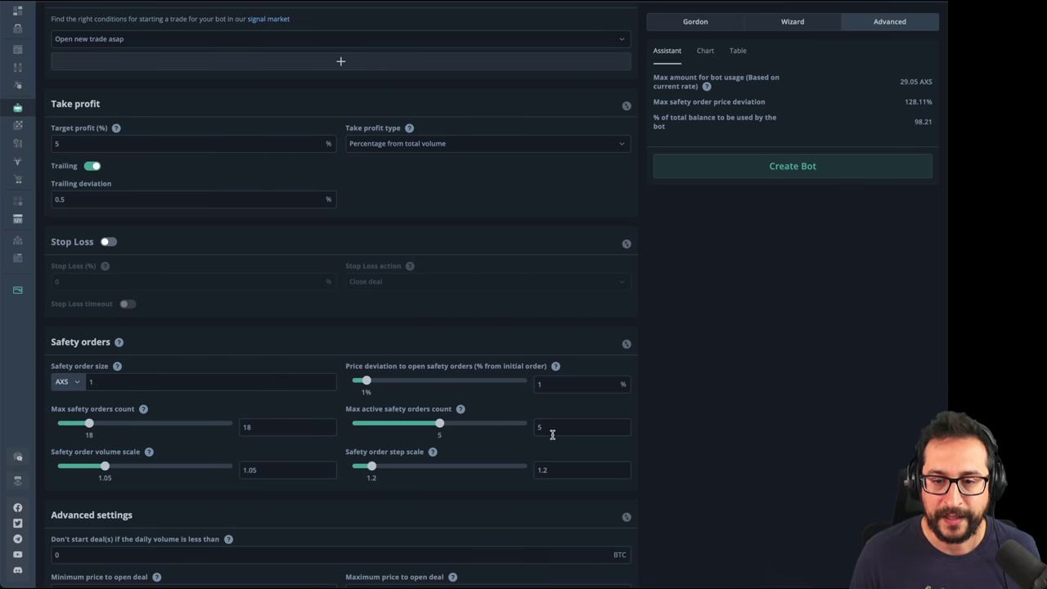
# - In 3Commas, review the price deviation and step scale settings against the table of used amounts for each order
pyautogui.doubleClick(559, 384)
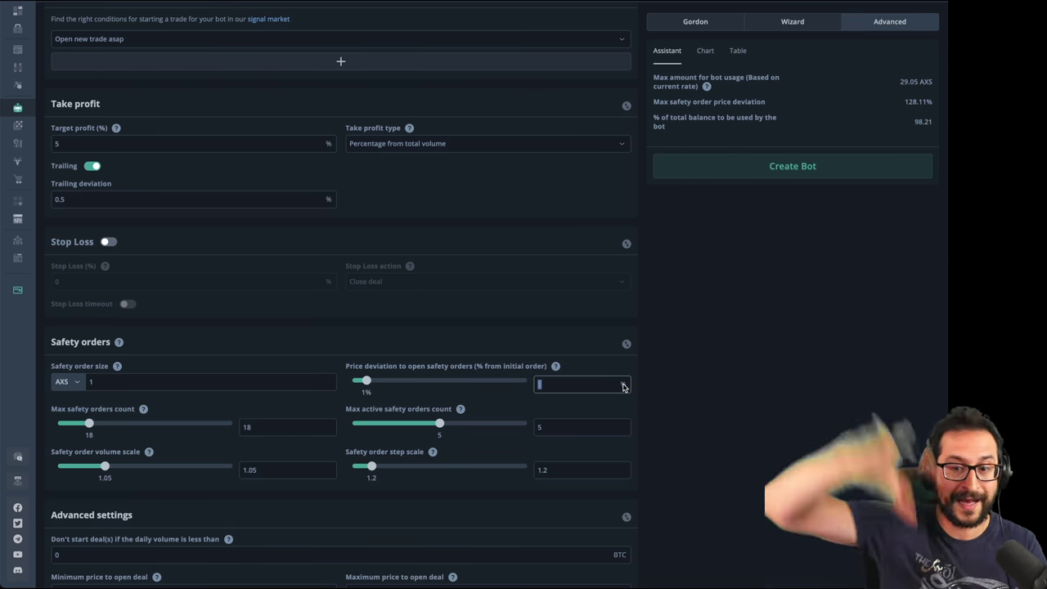
pyautogui.click(564, 469)
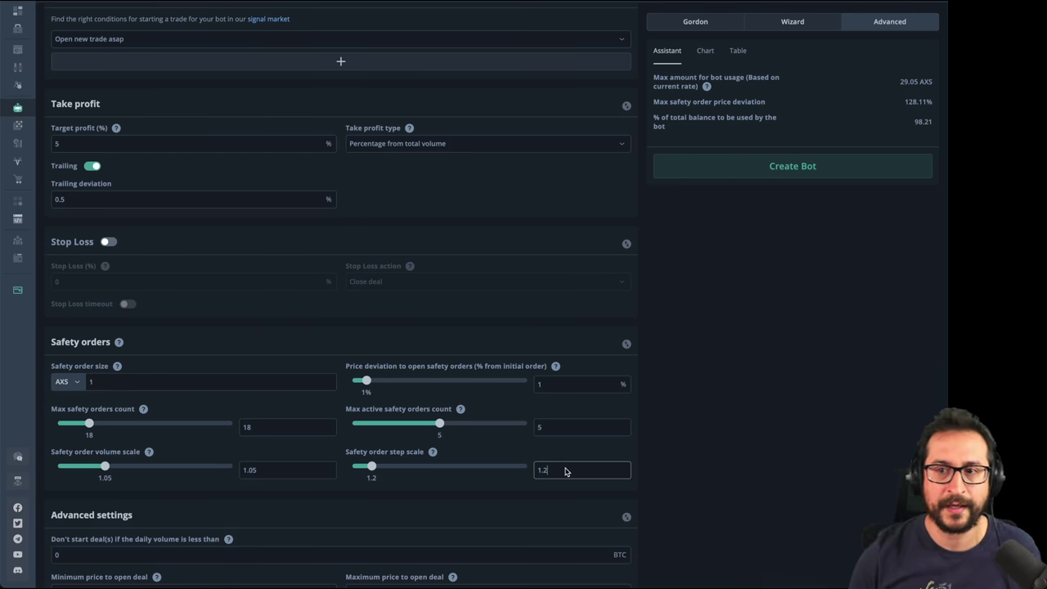
pyautogui.click(738, 50)
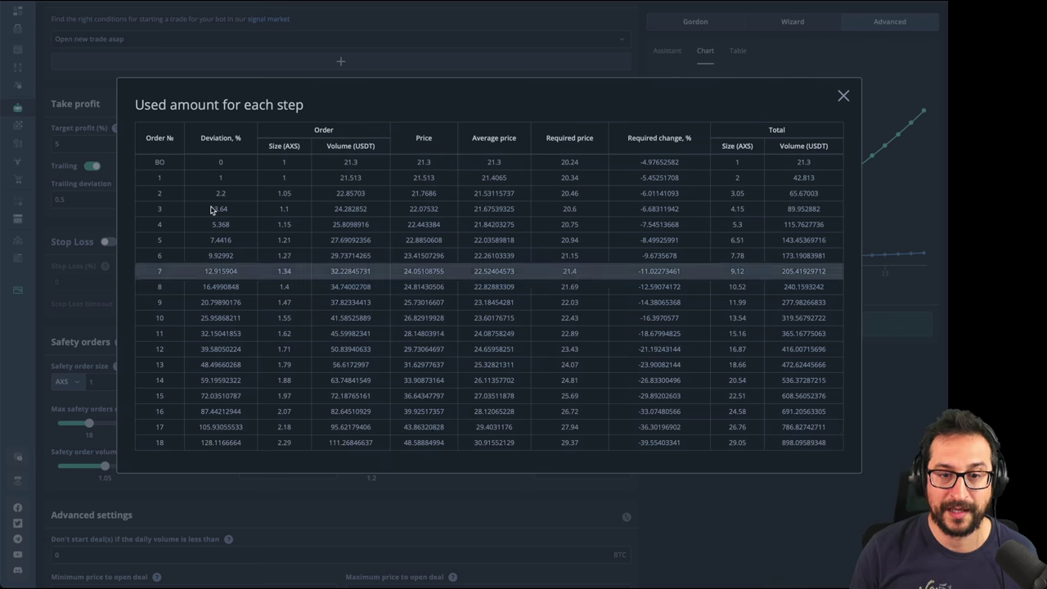
pyautogui.click(887, 71)
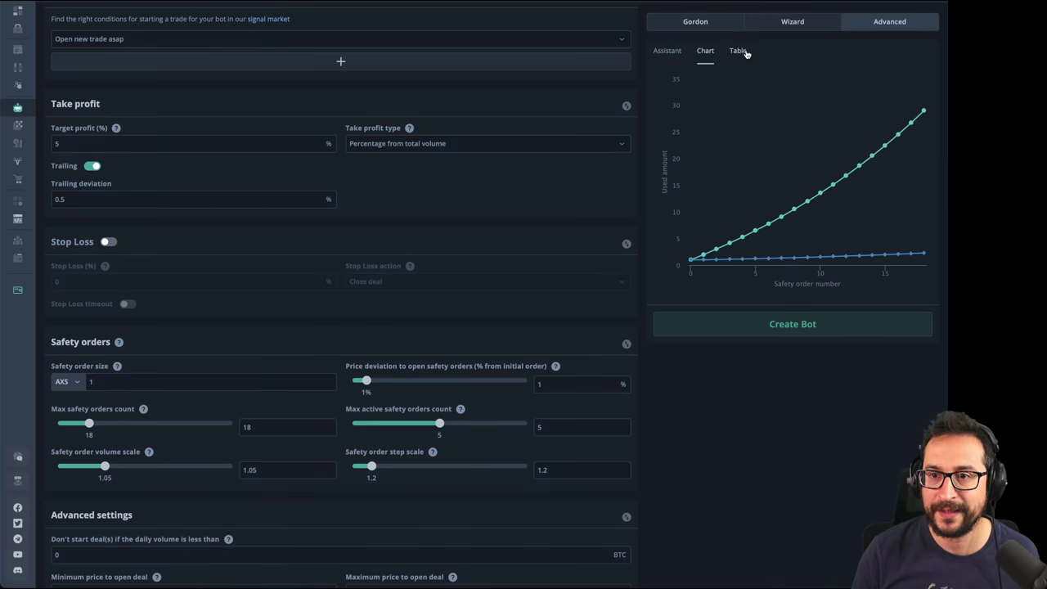
pyautogui.click(739, 51)
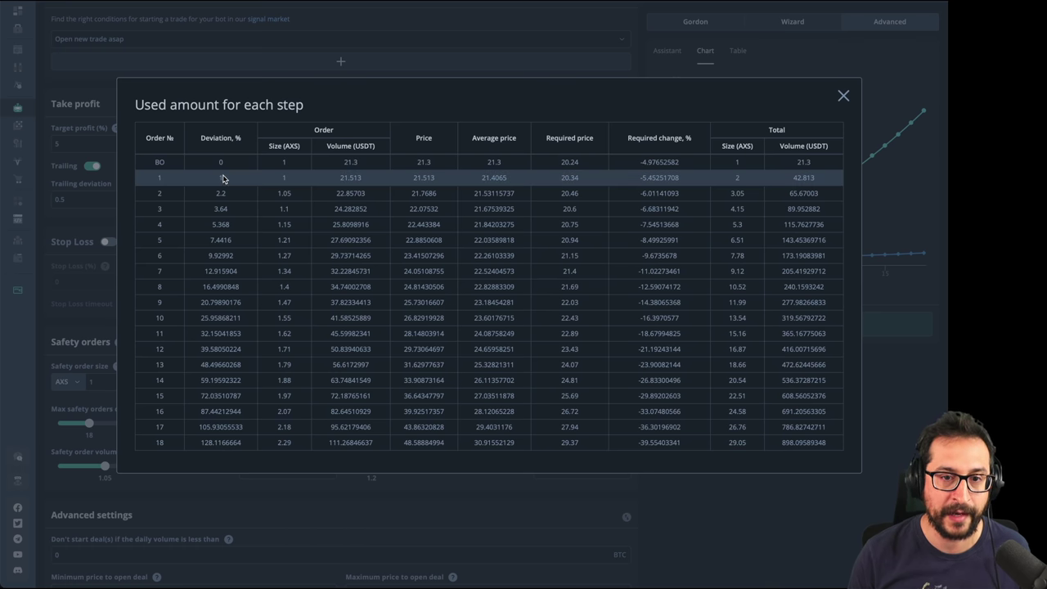
# - Try a safety order step scale of 1 with price deviations of 1% and 2%, checking the used amount table for each
pyautogui.press('Escape')
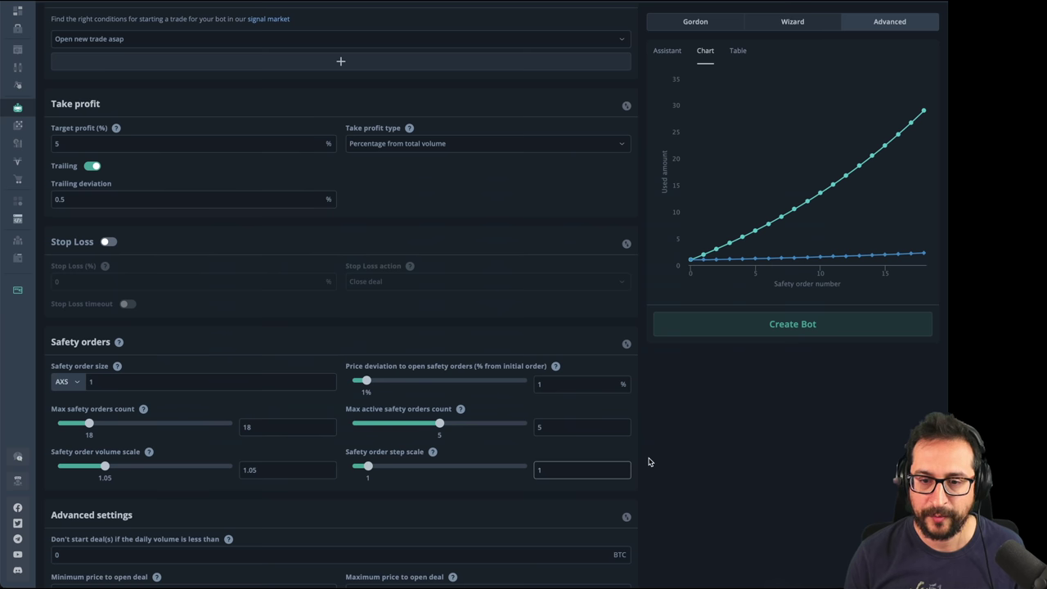
pyautogui.click(740, 50)
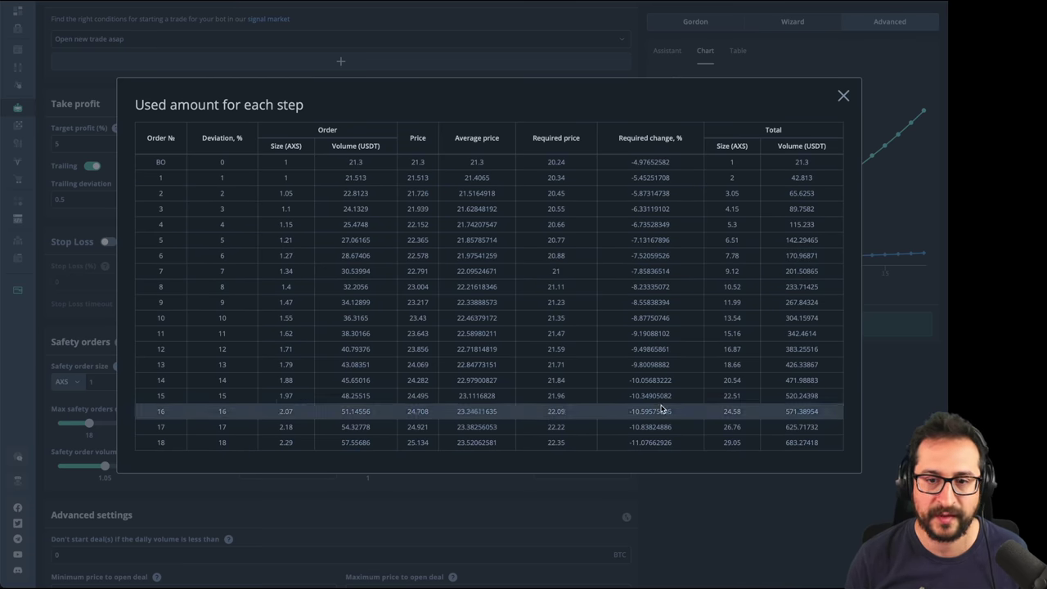
pyautogui.click(843, 96)
pyautogui.doubleClick(536, 383)
pyautogui.write('2')
pyautogui.click(738, 50)
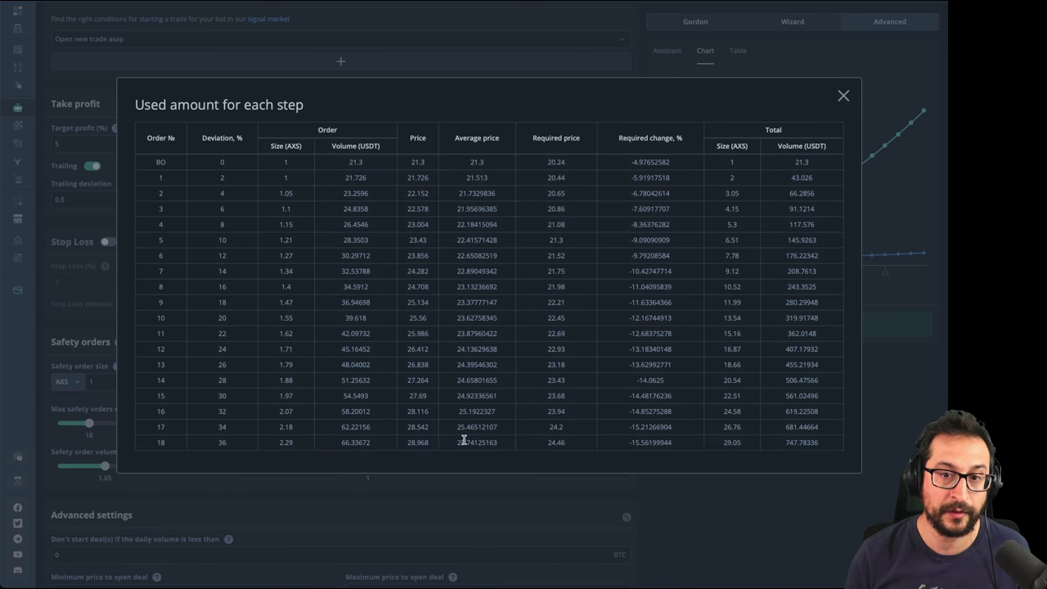
# - Return the price deviation to 1%, try a safety order step scale of 2, and check the last order's deviation in the table
pyautogui.click(843, 96)
pyautogui.click(565, 471)
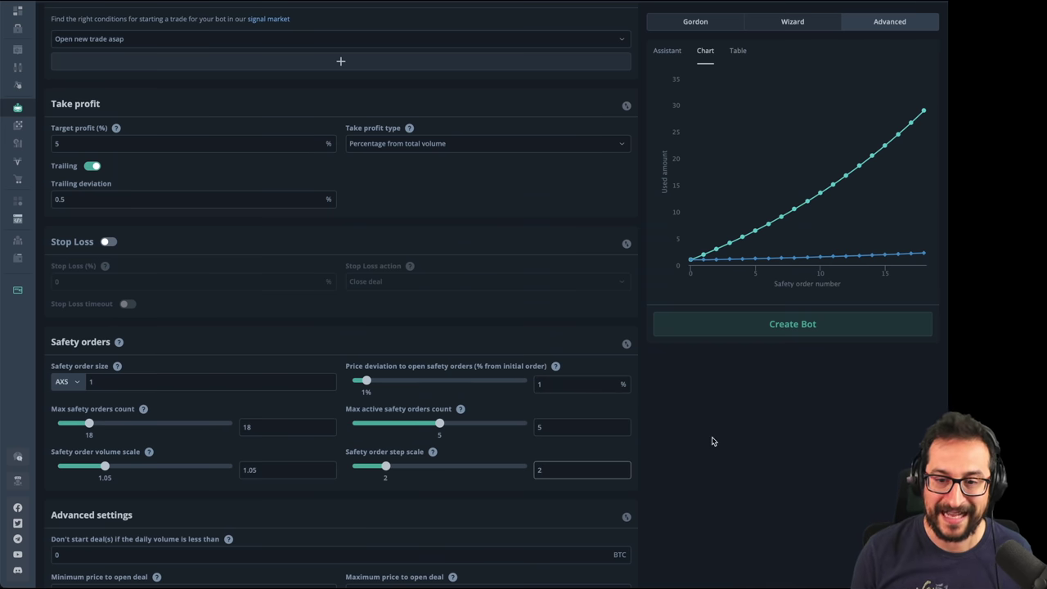
pyautogui.click(805, 197)
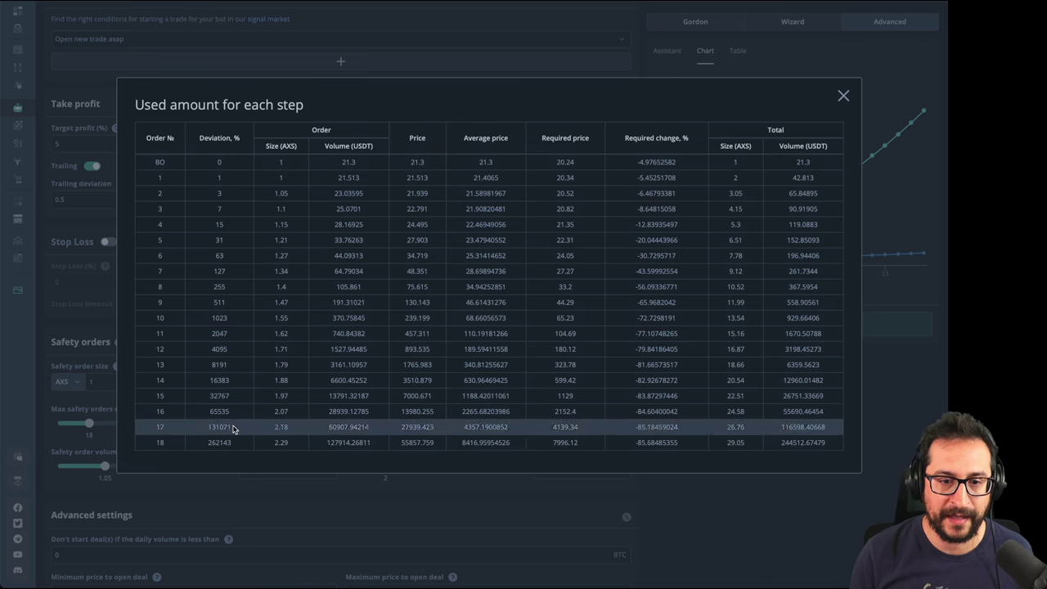
pyautogui.moveTo(208, 442); pyautogui.dragTo(215, 462)
pyautogui.click(215, 455)
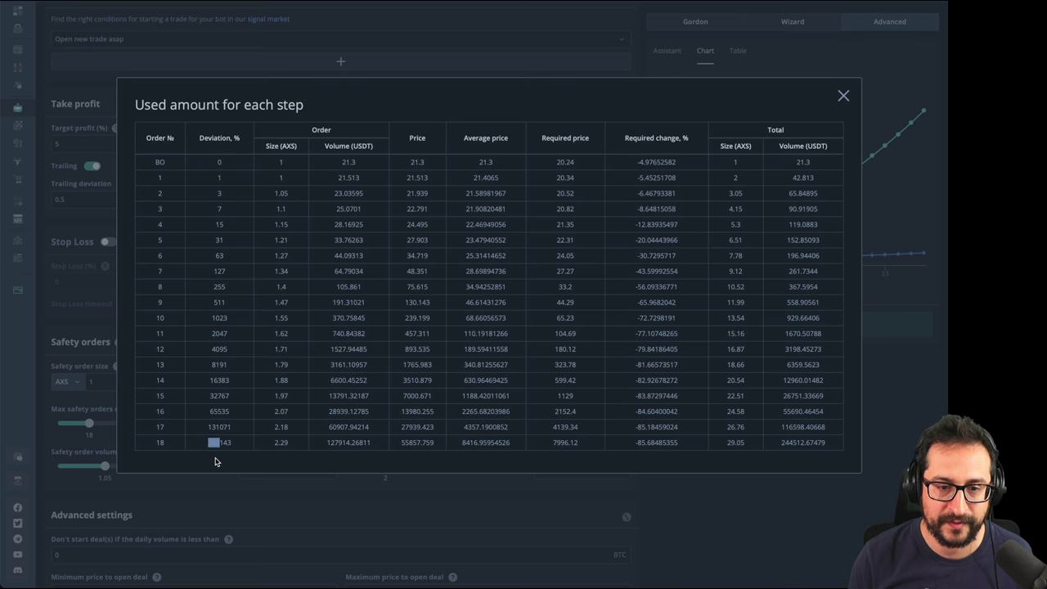
# - Close the table and restore the safety order step scale to 1.2, keeping the safety orders count at 18 and price deviation at 1%
pyautogui.click(847, 96)
pyautogui.click(572, 469)
pyautogui.press('BackSpace')
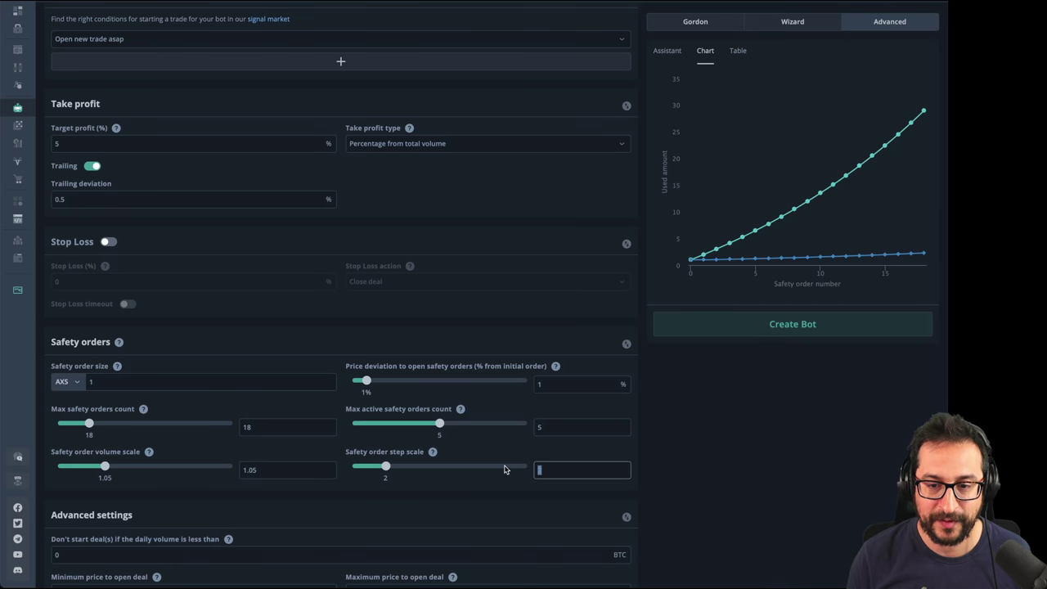
pyautogui.click(260, 422)
pyautogui.press('BackSpace')
pyautogui.press('BackSpace')
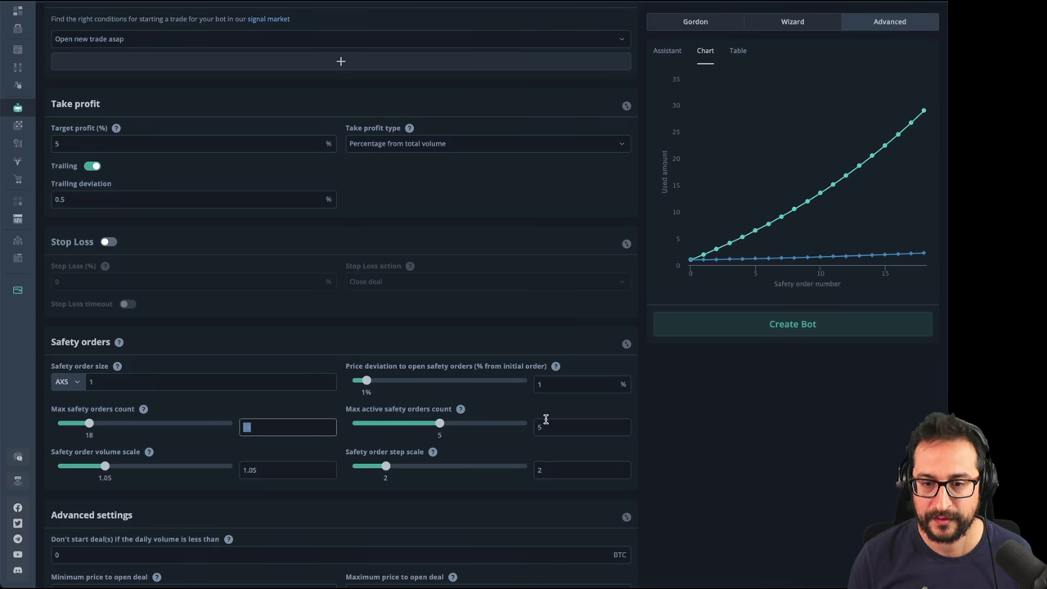
pyautogui.click(563, 384)
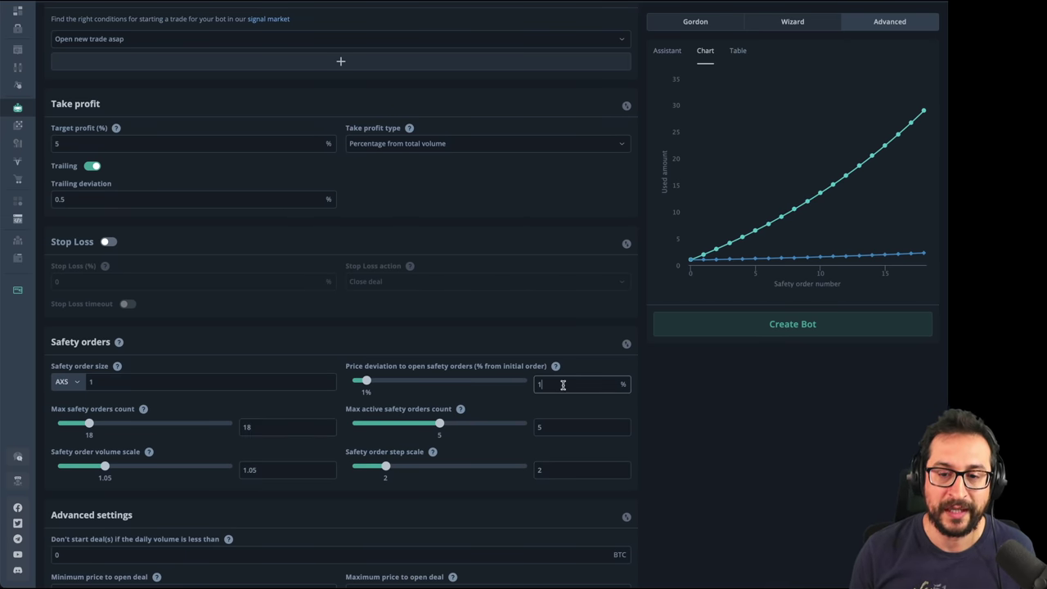
pyautogui.doubleClick(551, 472)
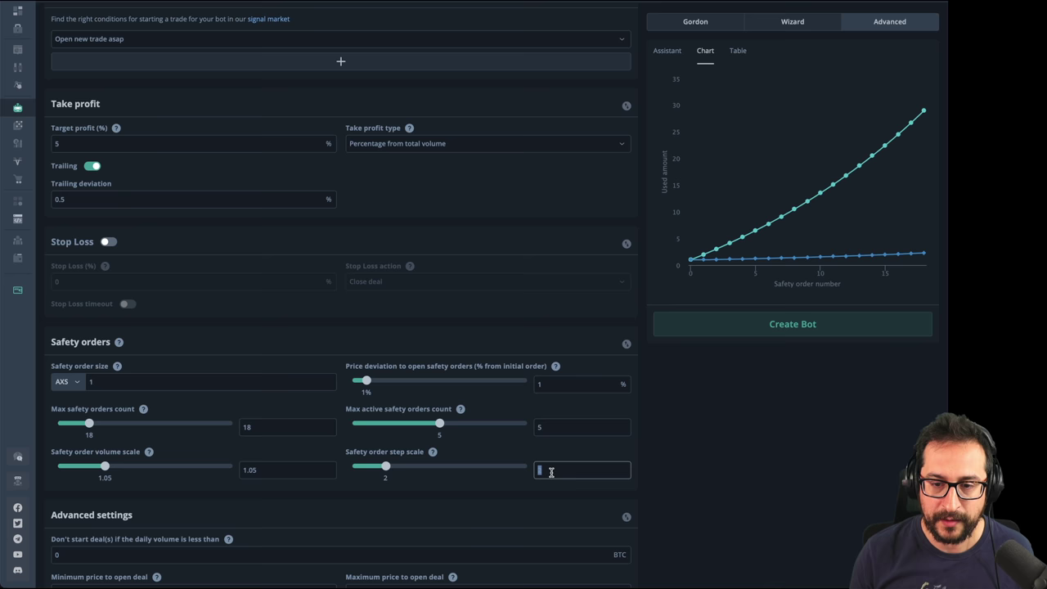
pyautogui.write('1.2')
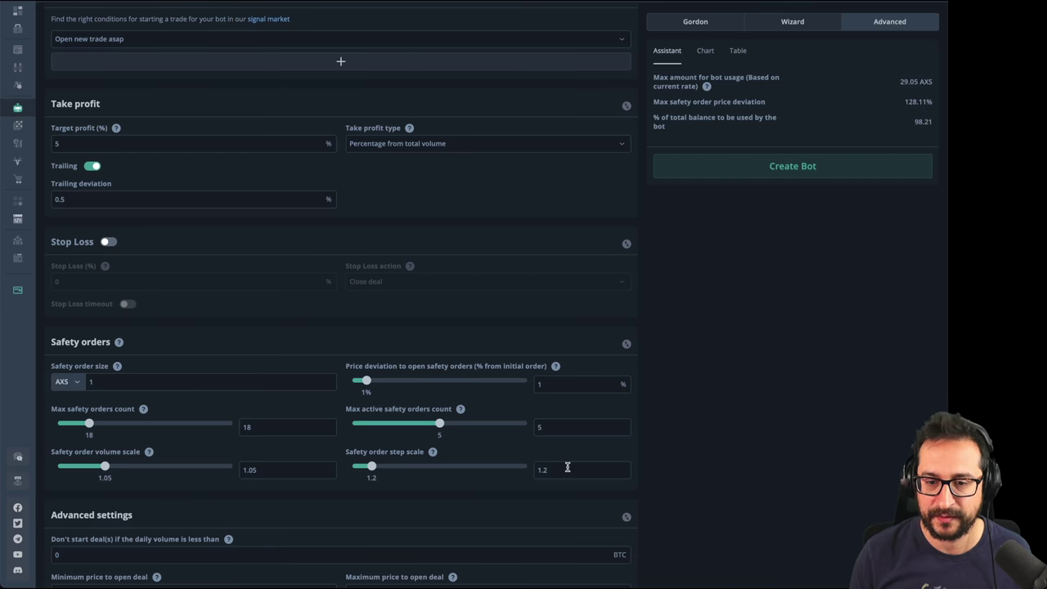
# - Set the price deviation to open safety orders to 2% and the safety order step scale to 1.35
pyautogui.doubleClick(562, 385)
pyautogui.write('2')
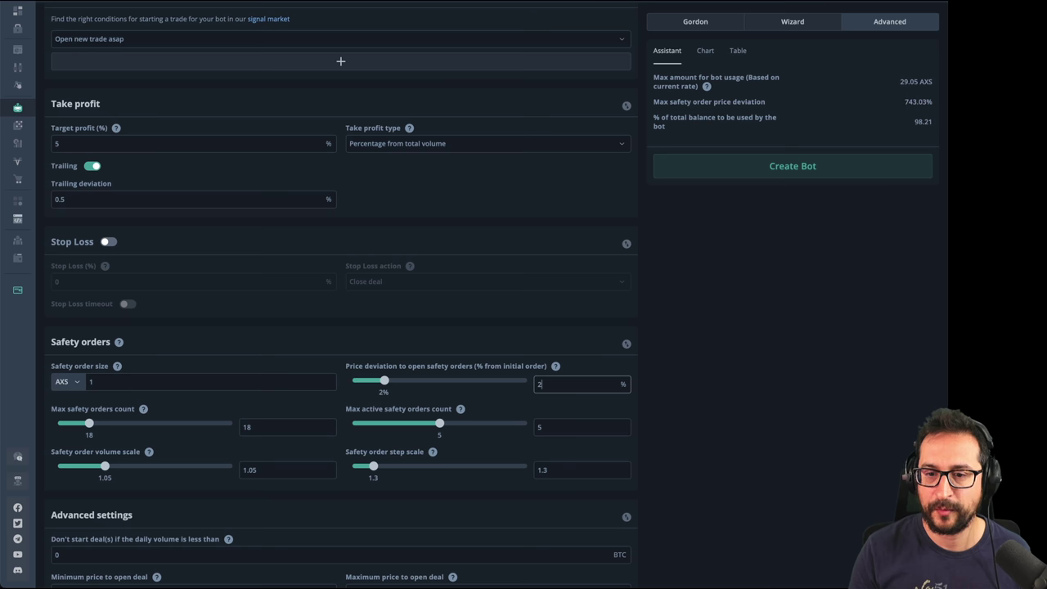
pyautogui.click(573, 473)
pyautogui.write('5')
pyautogui.click(565, 389)
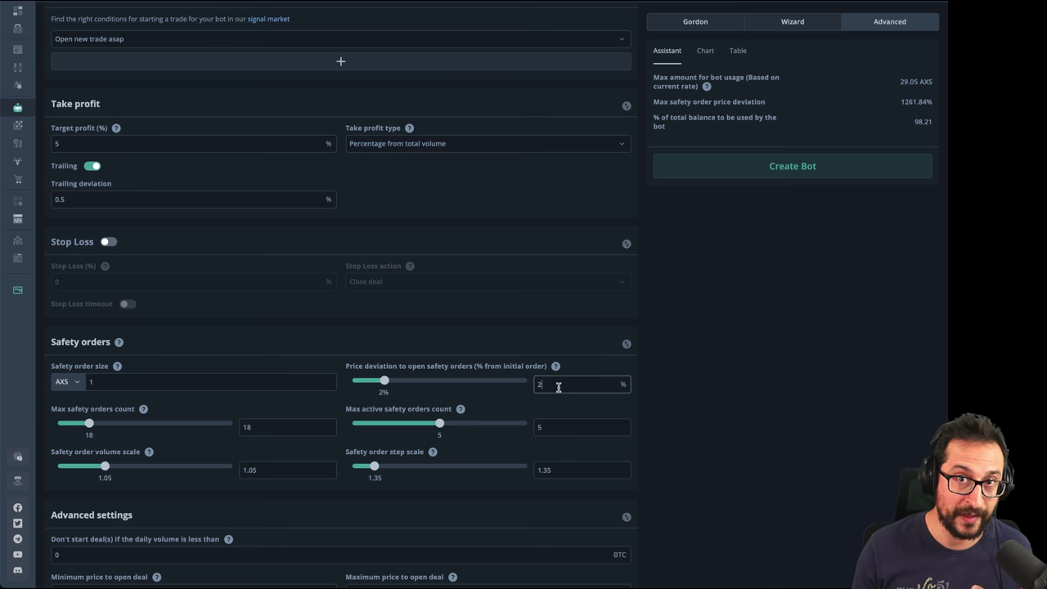
pyautogui.click(549, 470)
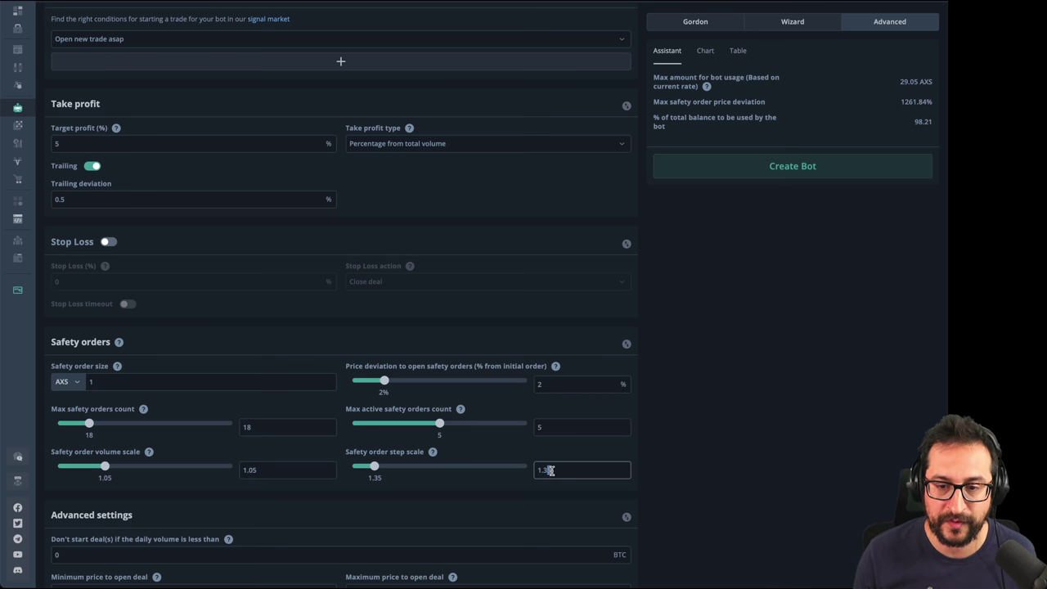
pyautogui.write('5')
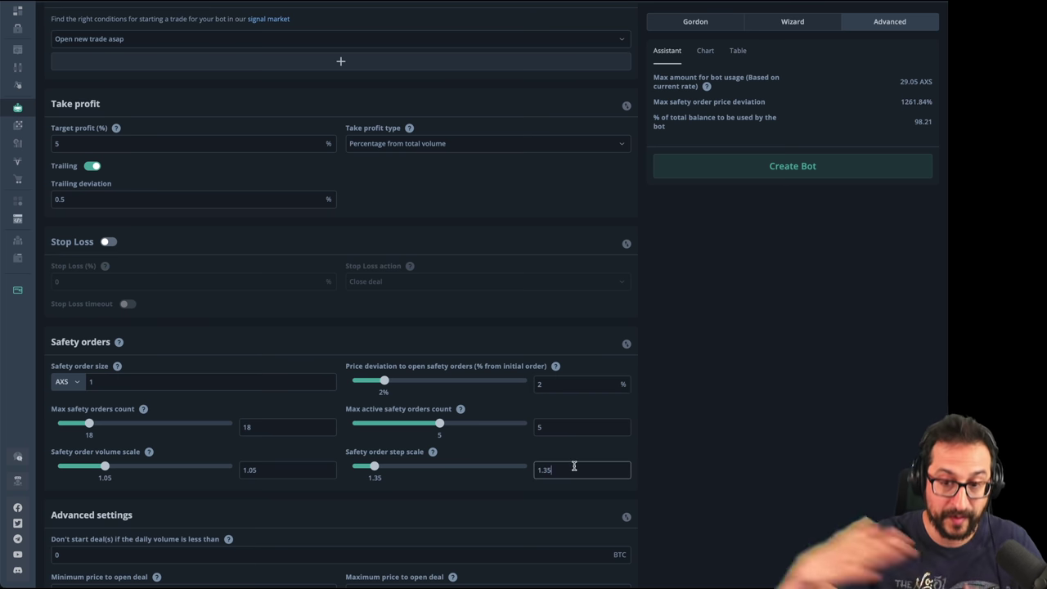
pyautogui.click(903, 102)
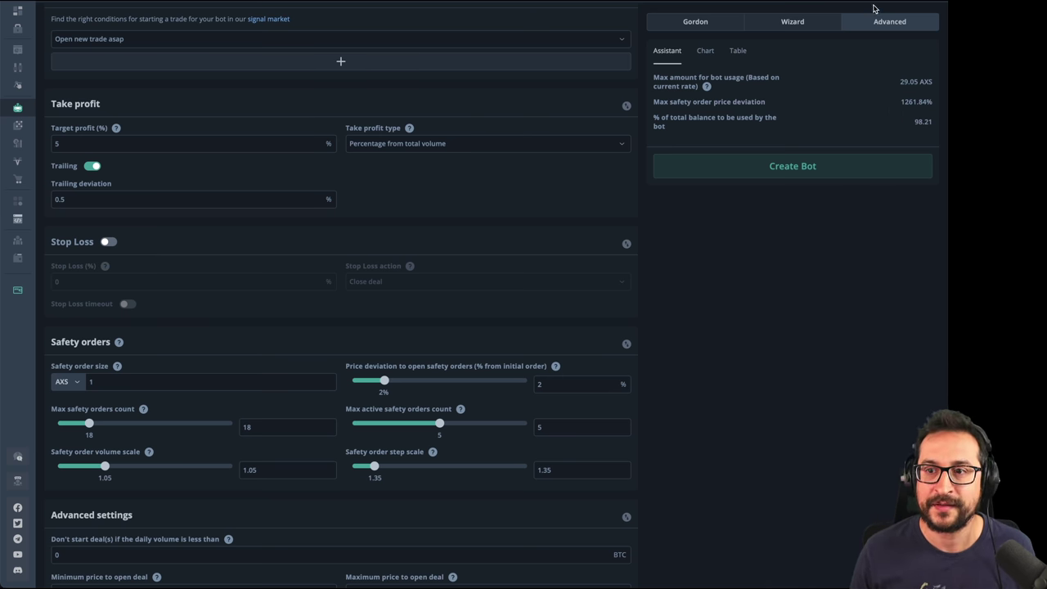
# - Examine deviation and order volume for orders 1, 2 and 18 in the used amount table, plus the maximum safety order price deviation
pyautogui.click(738, 54)
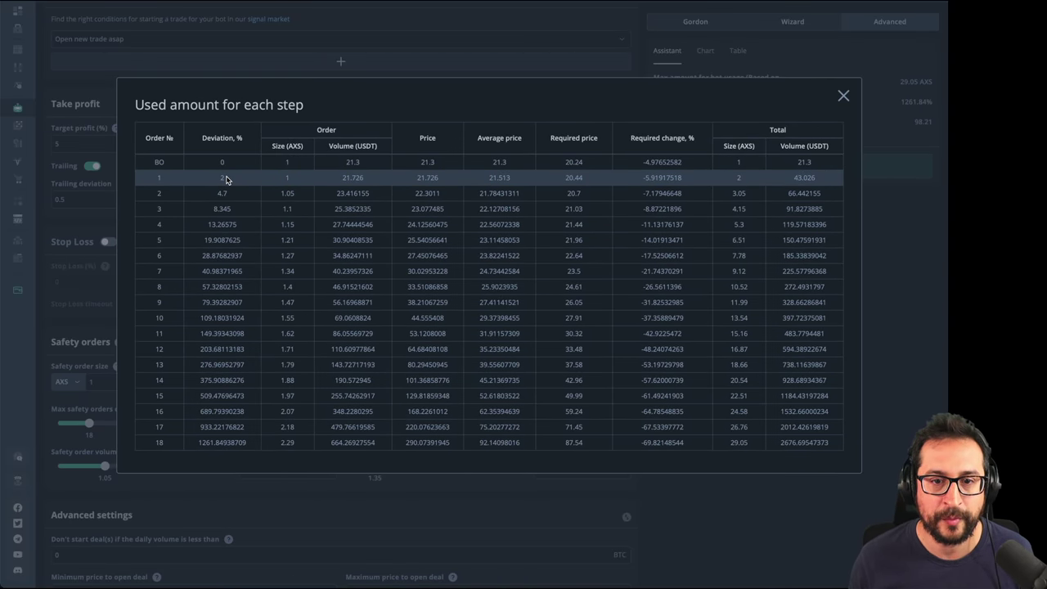
pyautogui.moveTo(341, 177); pyautogui.dragTo(360, 176)
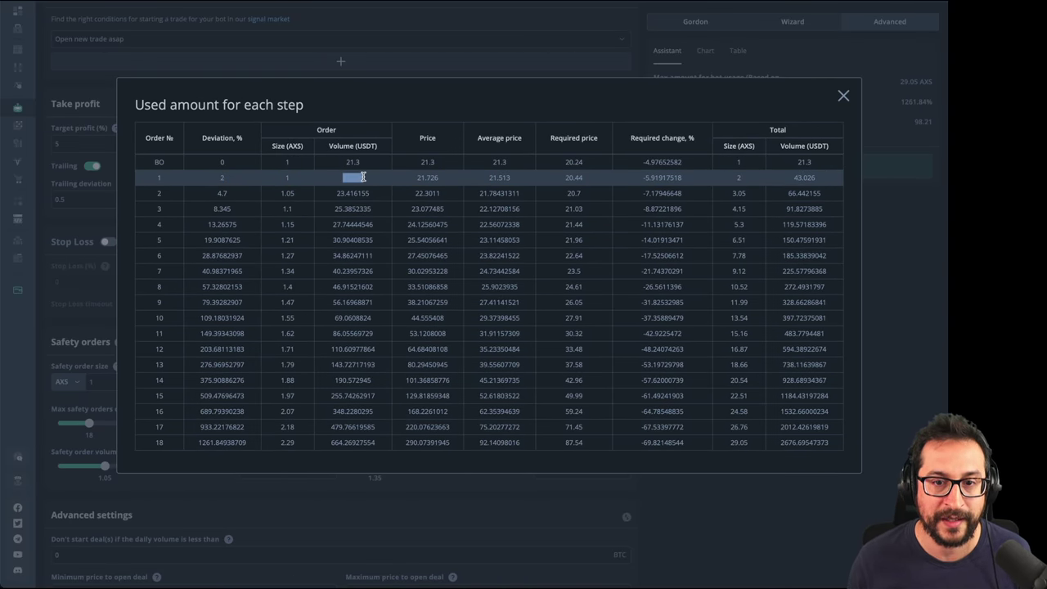
pyautogui.doubleClick(227, 193)
pyautogui.moveTo(336, 193); pyautogui.dragTo(357, 194)
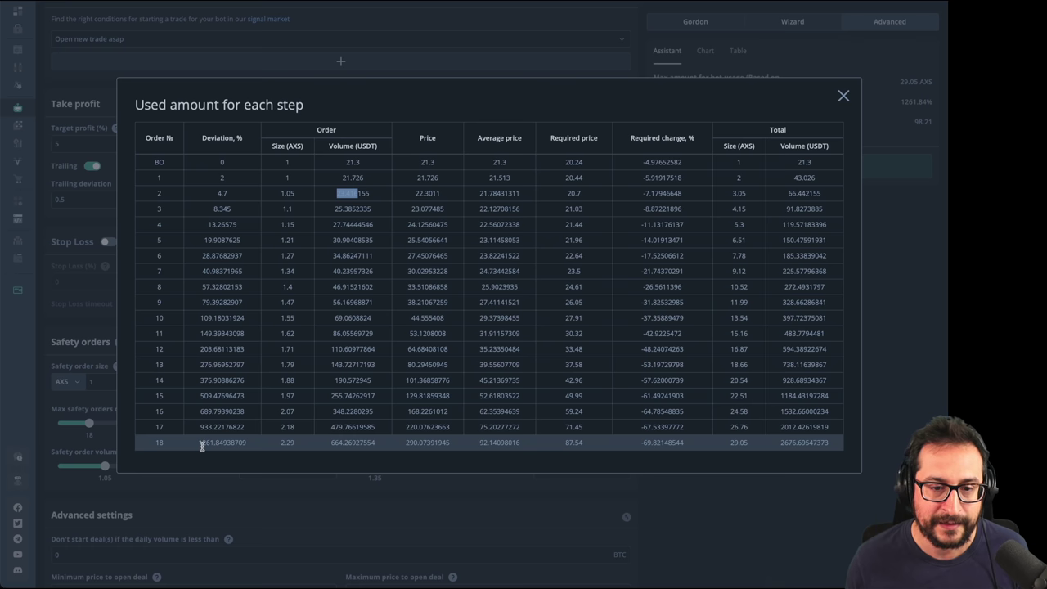
pyautogui.moveTo(198, 443); pyautogui.dragTo(201, 443)
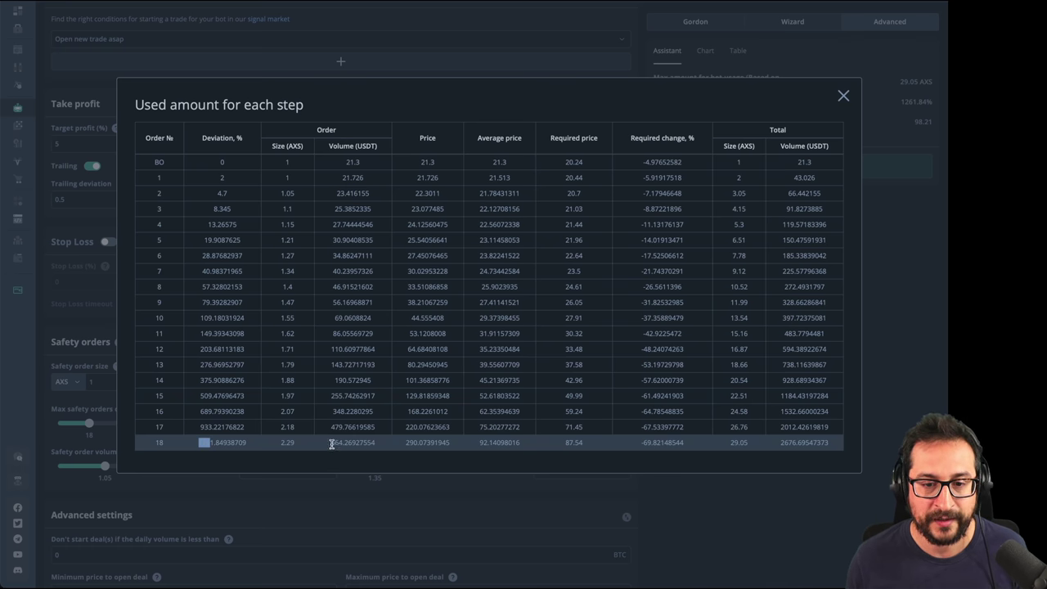
pyautogui.moveTo(331, 442)
pyautogui.mouseDown()
pyautogui.moveTo(354, 444)
pyautogui.moveTo(320, 451)
pyautogui.moveTo(328, 447)
pyautogui.mouseUp()
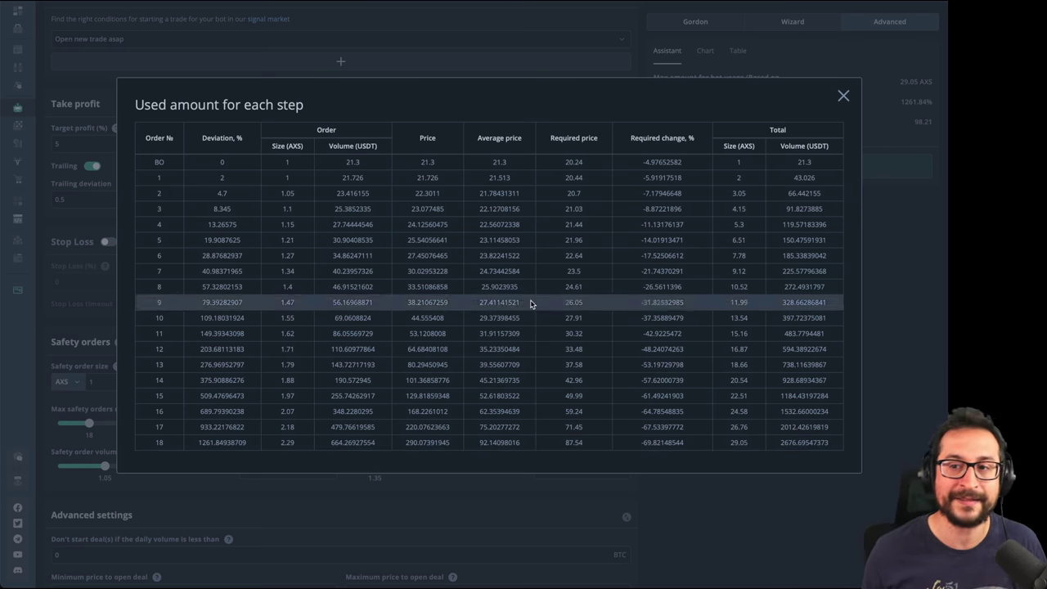
pyautogui.click(842, 96)
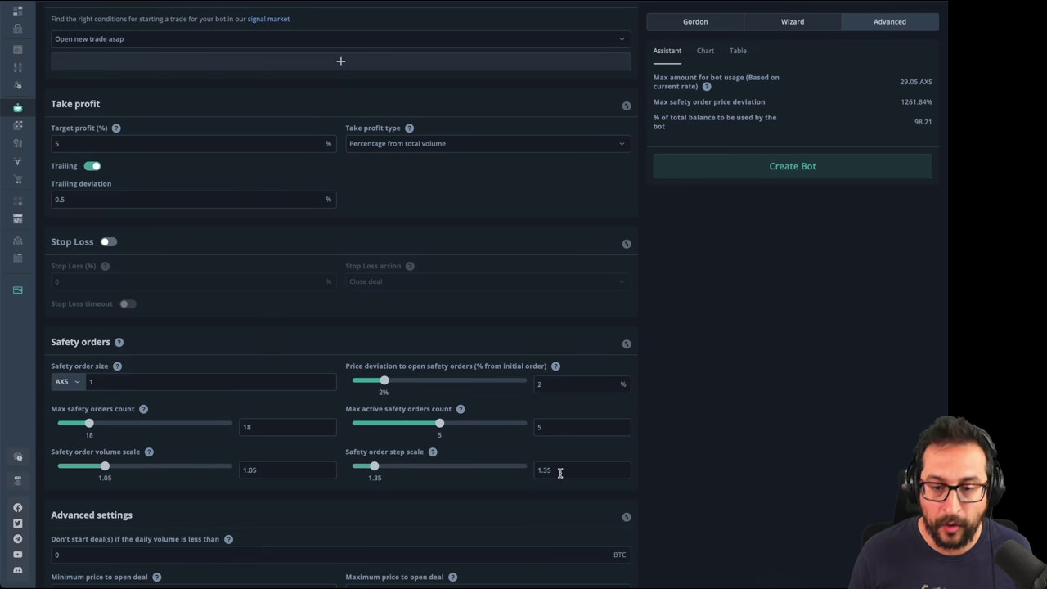
pyautogui.click(561, 470)
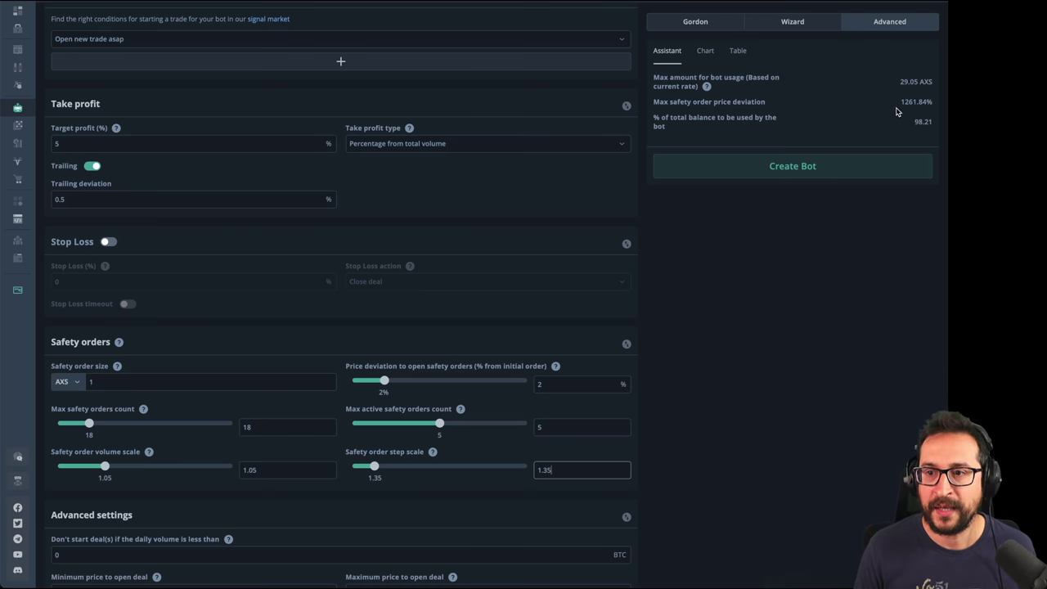
pyautogui.moveTo(898, 102); pyautogui.dragTo(937, 104)
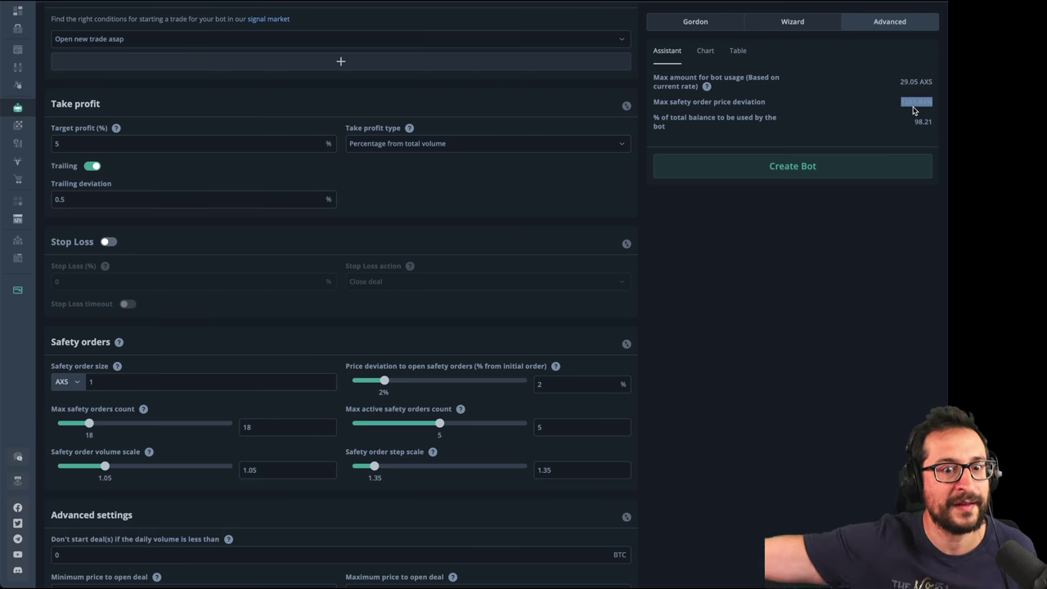
# - Try a target profit of 2%, and return it to 5%
pyautogui.click(106, 144)
pyautogui.press('BackSpace')
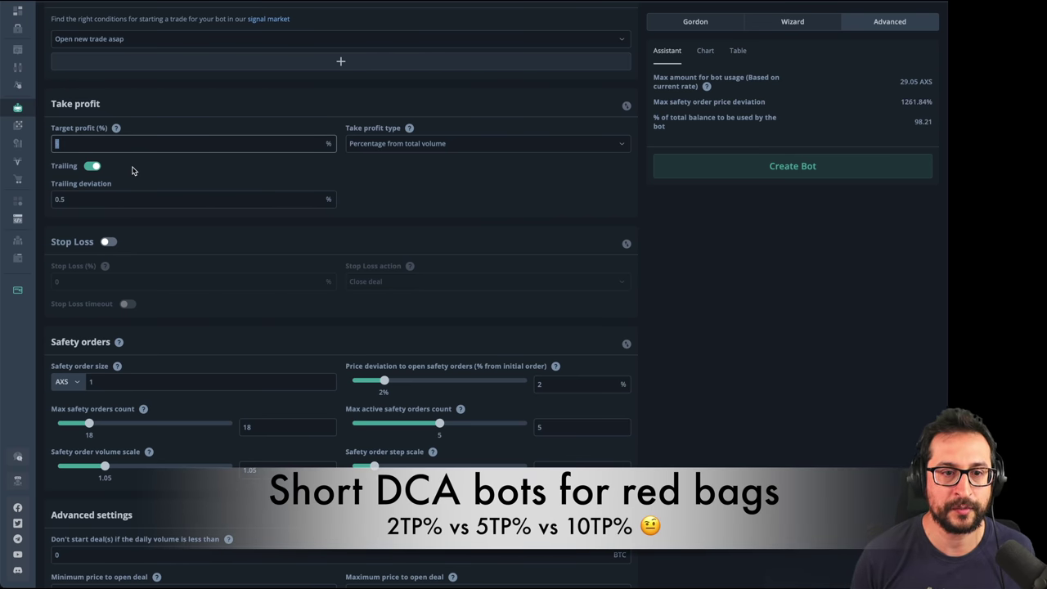
pyautogui.write('2')
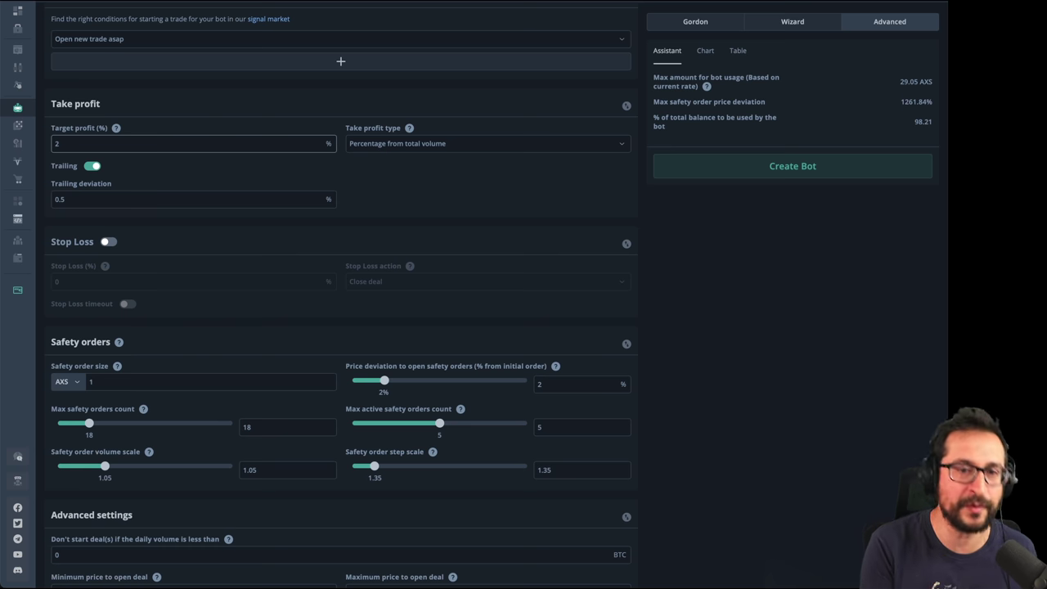
pyautogui.press('BackSpace')
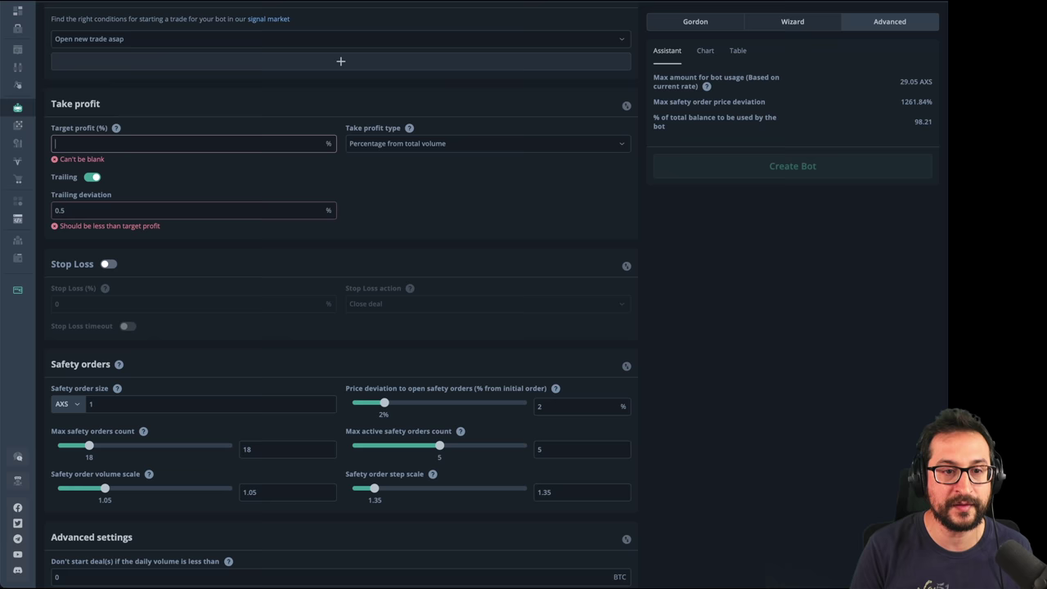
pyautogui.write('5')
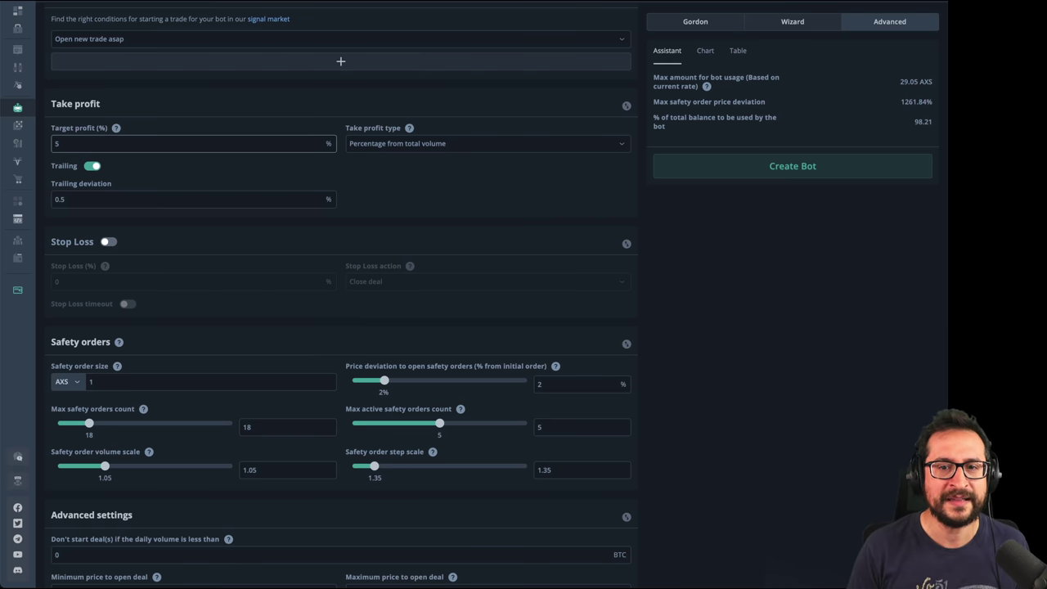
pyautogui.hotkey('ctrl', 'a')
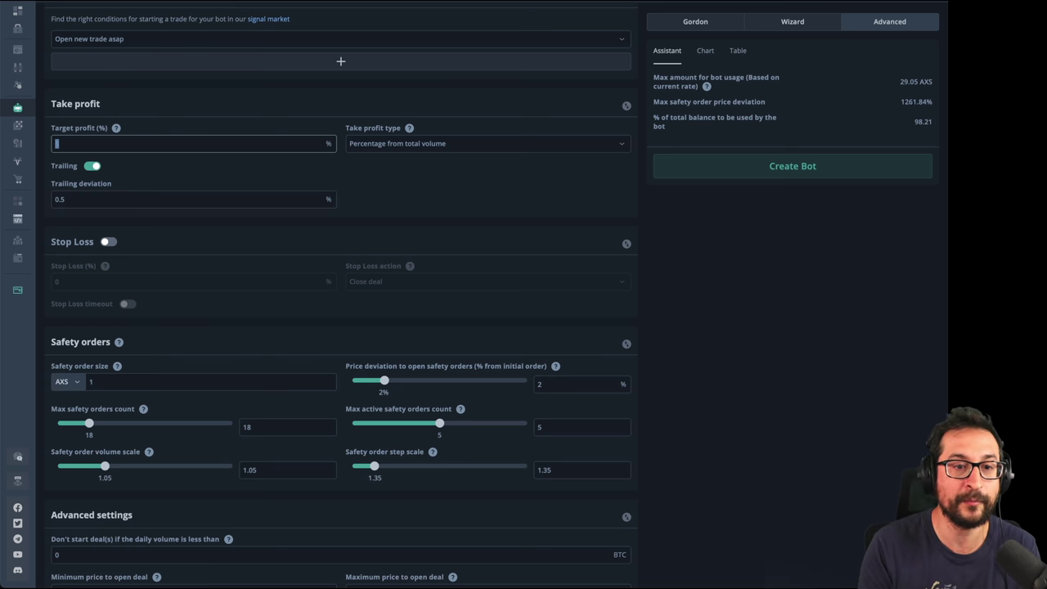
pyautogui.write('5')
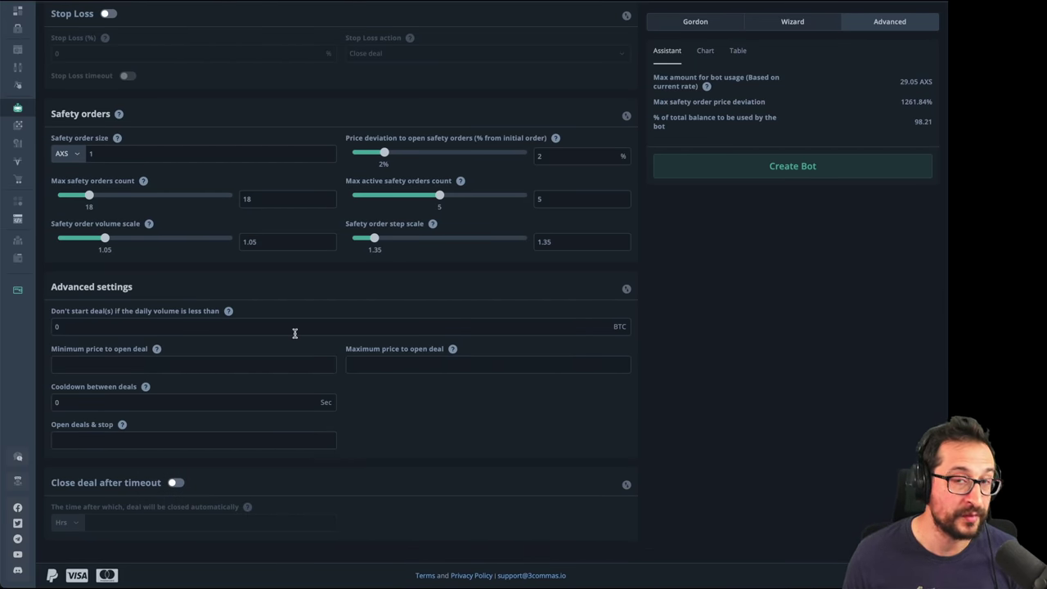
# - Recheck the bot's maximum safety order price deviation, and view the short bots' latest daily summary profit on the My Bots page
pyautogui.scroll(5, 296, 334)
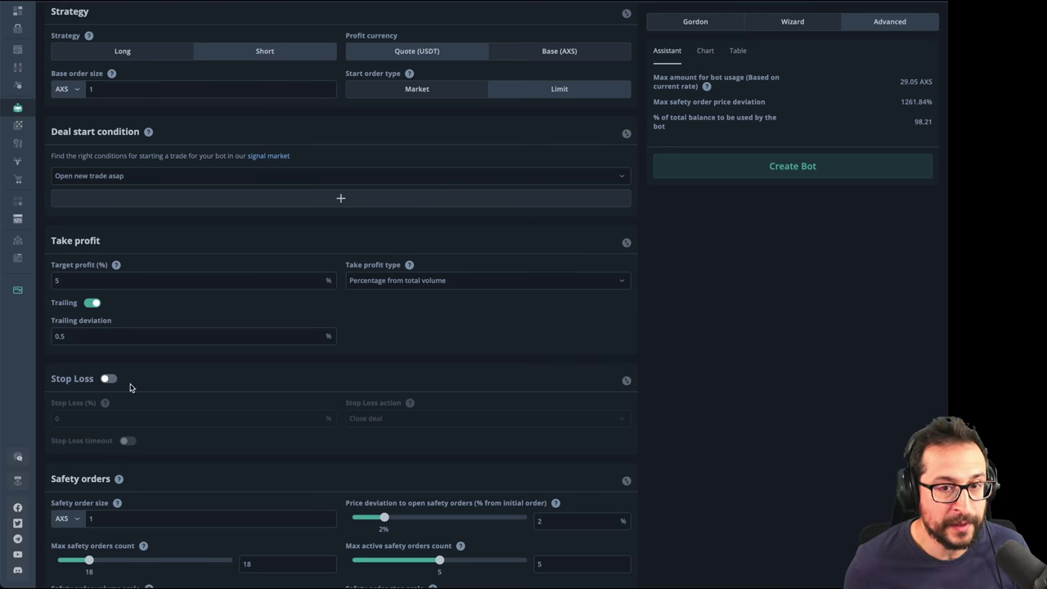
pyautogui.moveTo(898, 102); pyautogui.dragTo(941, 107)
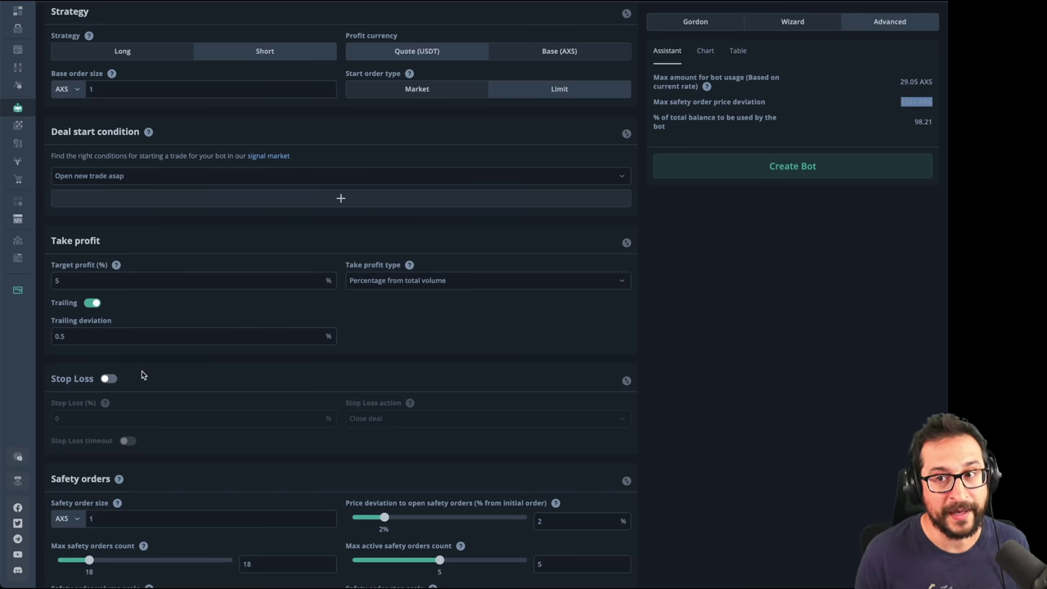
pyautogui.click(791, 367)
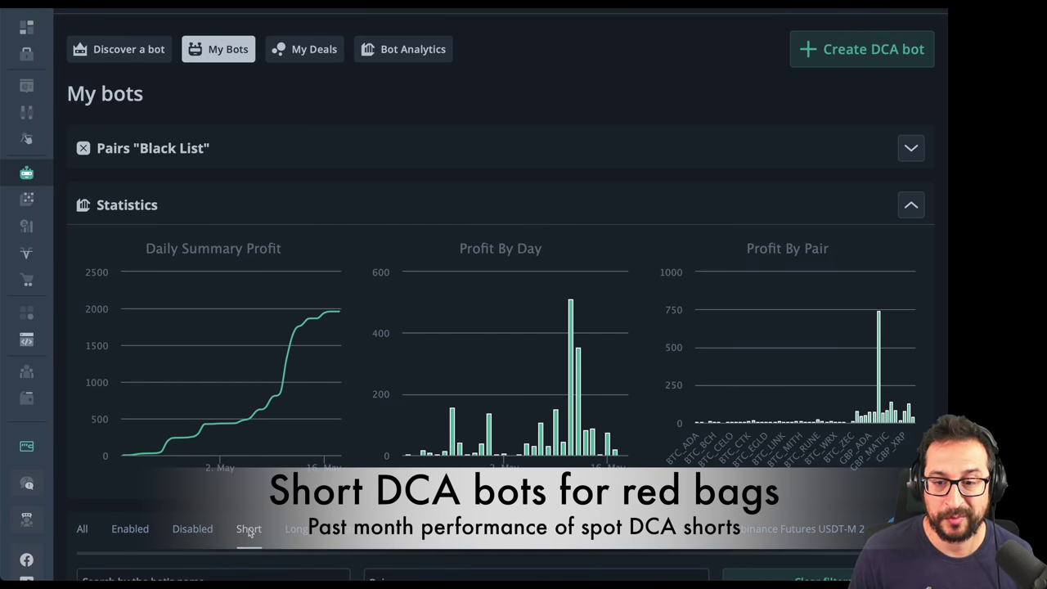
pyautogui.moveTo(341, 299)
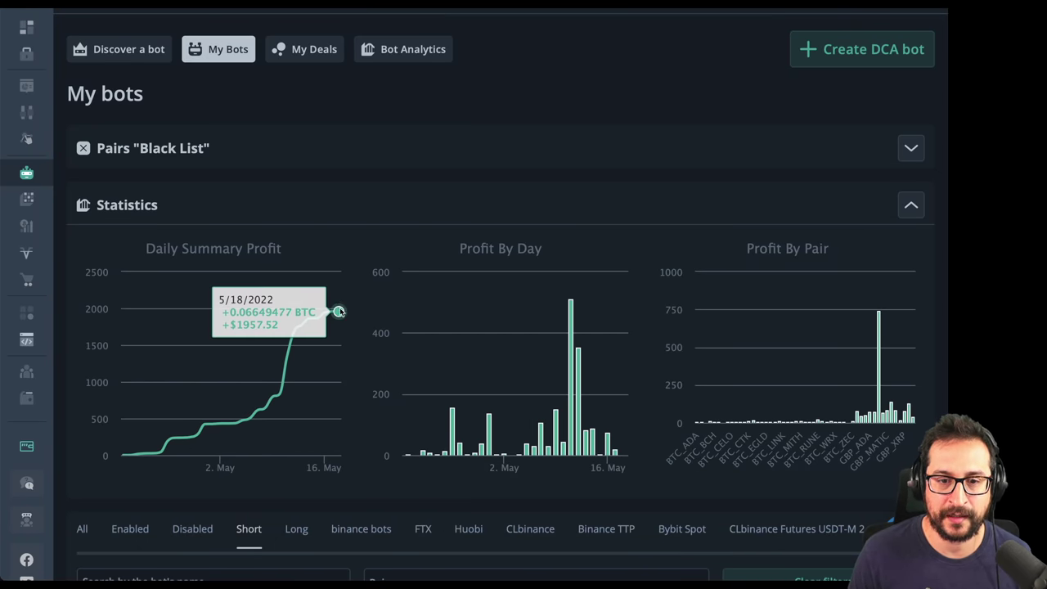